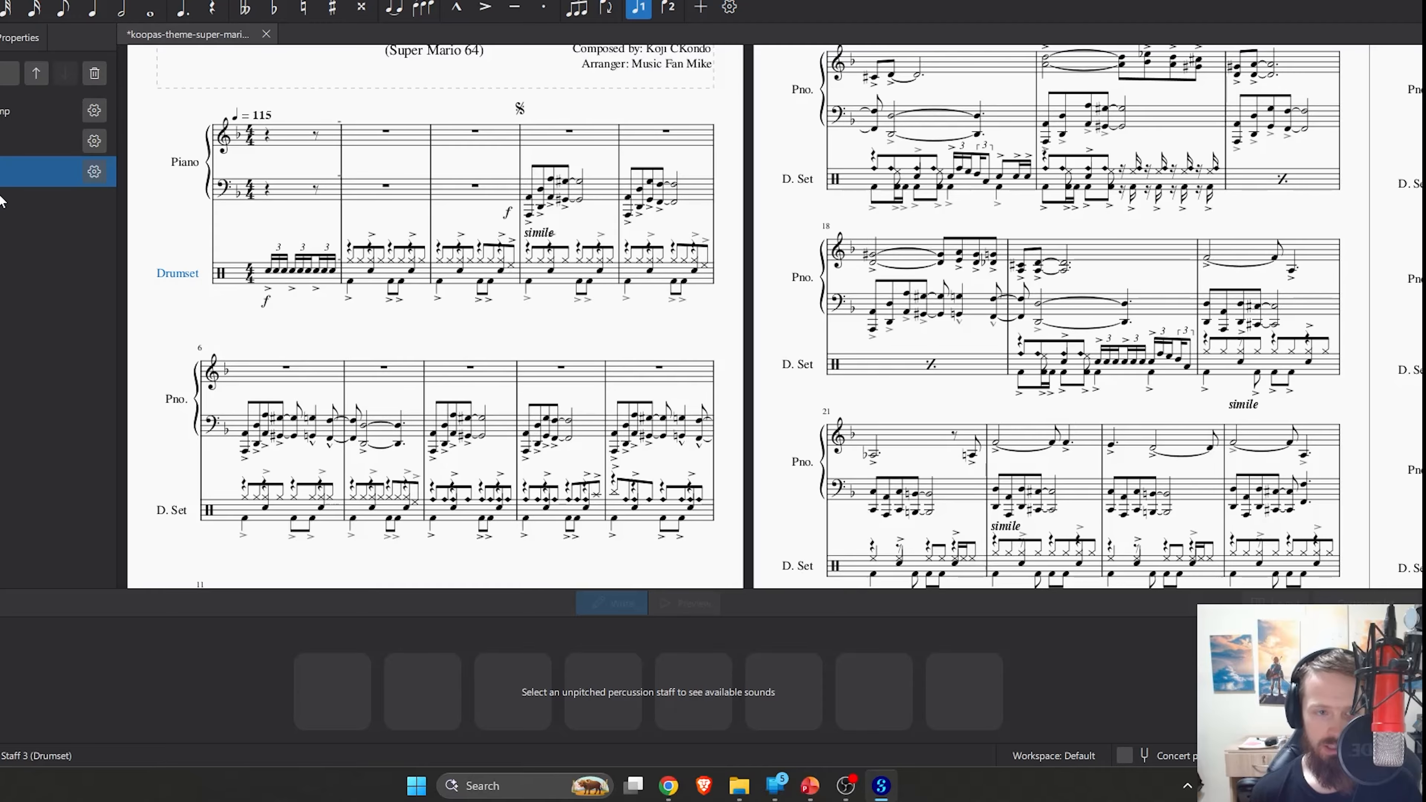
Remove the selected Drumset instrument from the score.
left_click(94, 73)
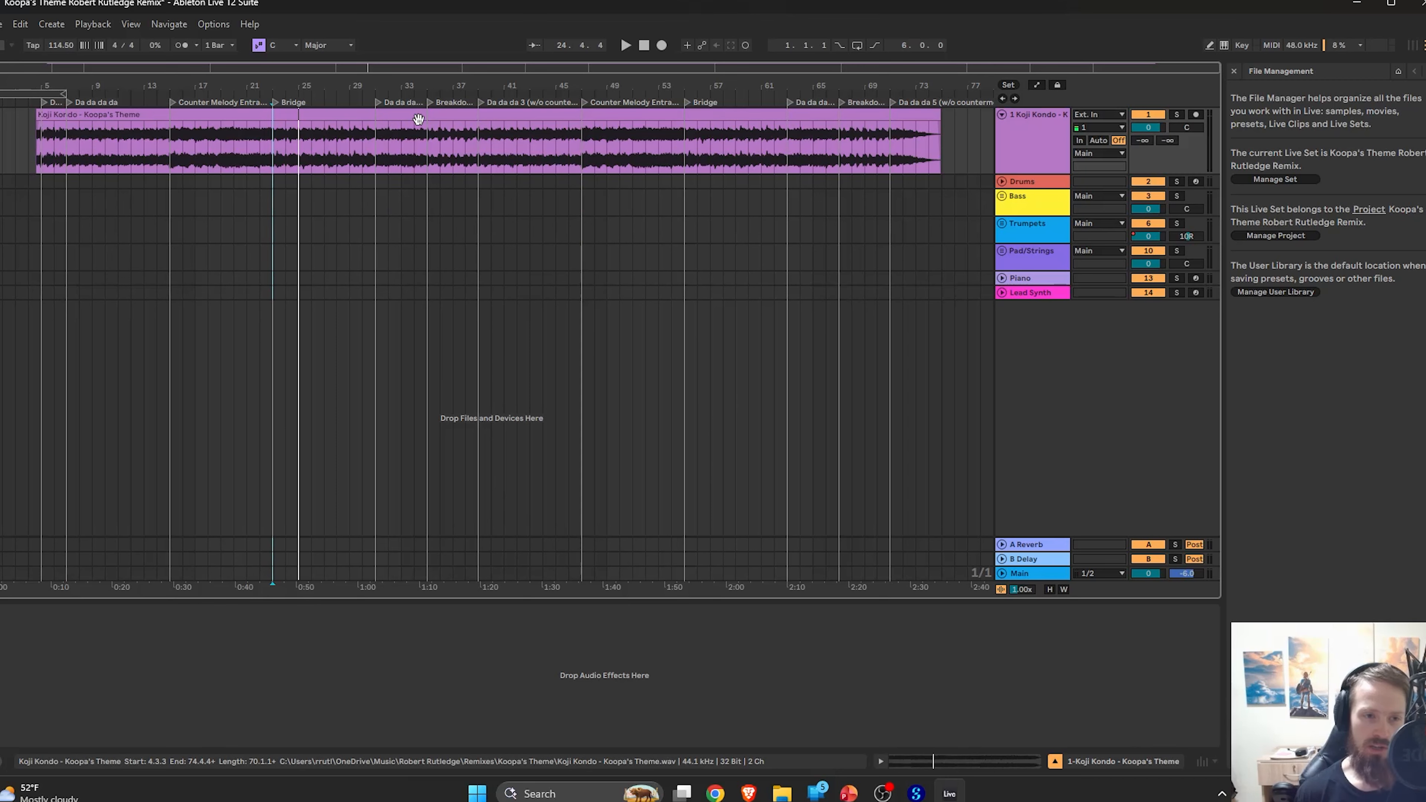
In Ableton Live, create an empty eight-bar MIDI clip on the Drums track from bar 7 to bar 15.
left_click(362, 183)
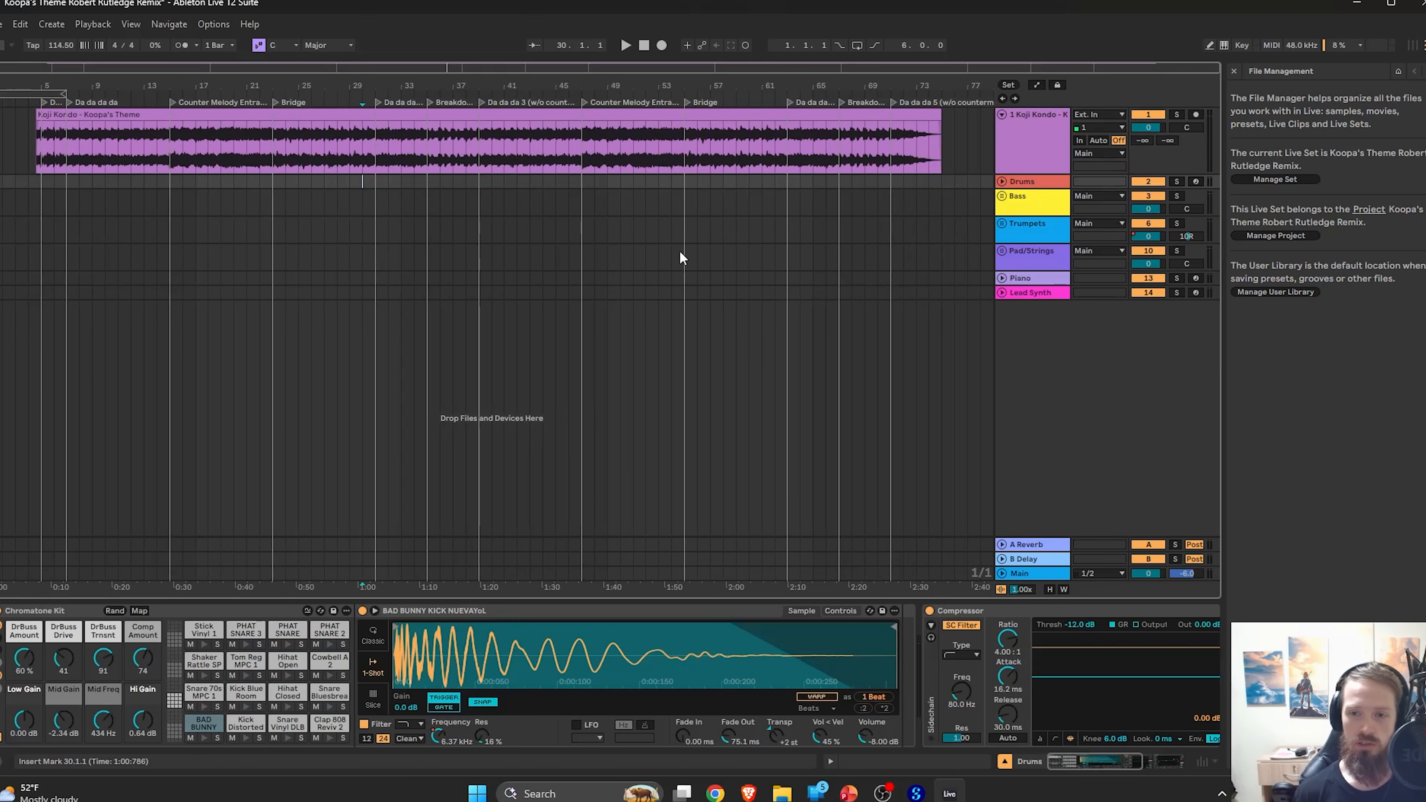
left_click(1002, 182)
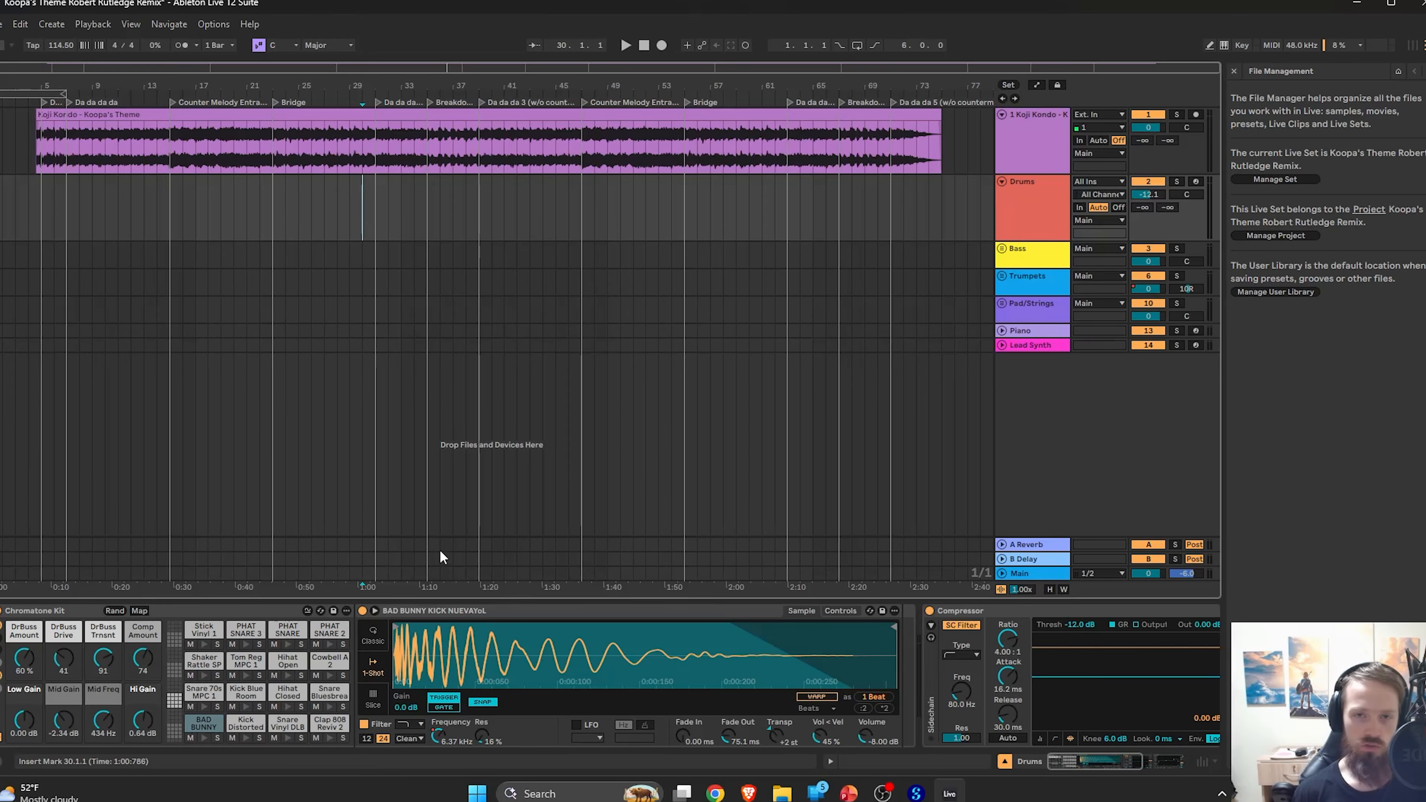
scroll(79, 232, "up", 3)
scroll(78, 234, "left", 4)
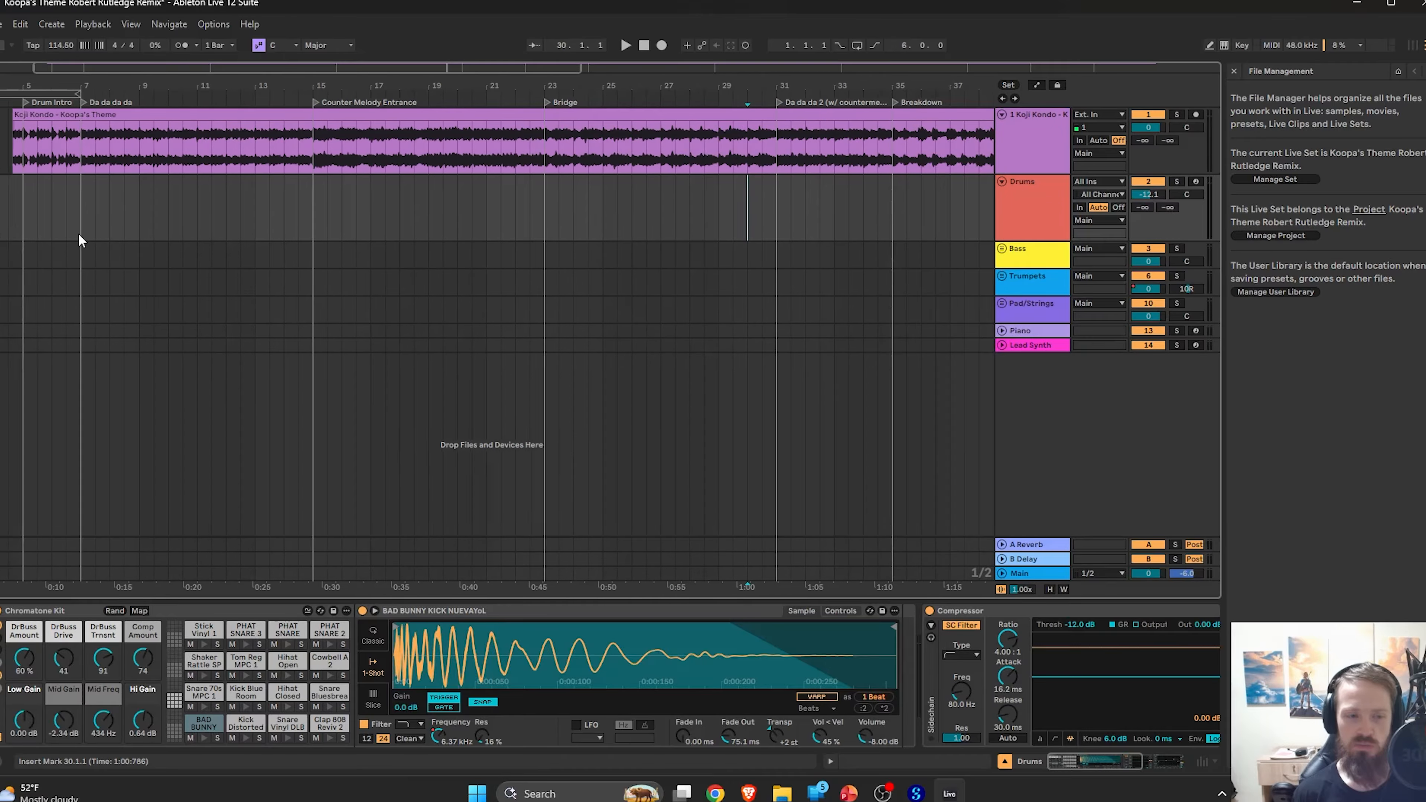
left_click(163, 208)
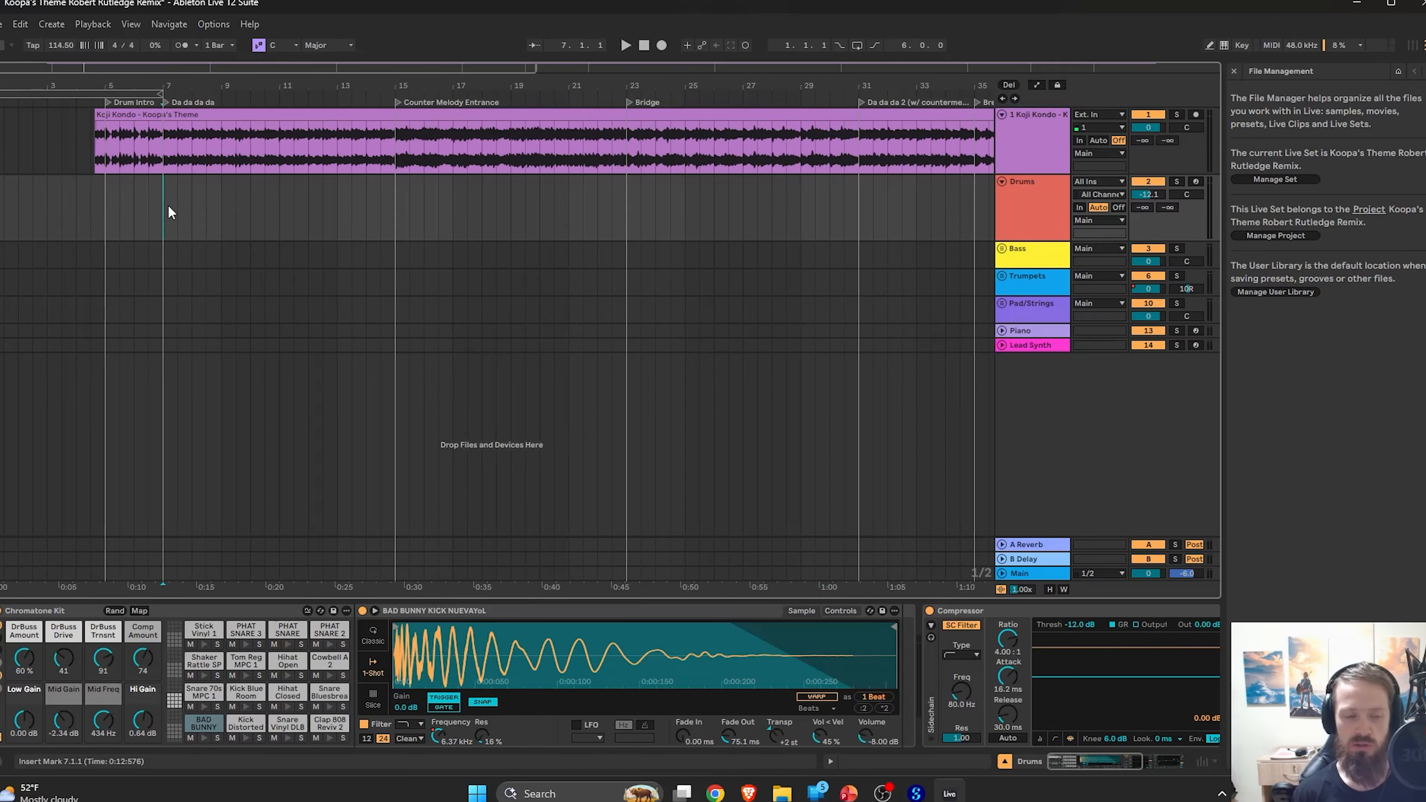
key("ctrl+shift+m")
left_click_drag(187, 182, 395, 179)
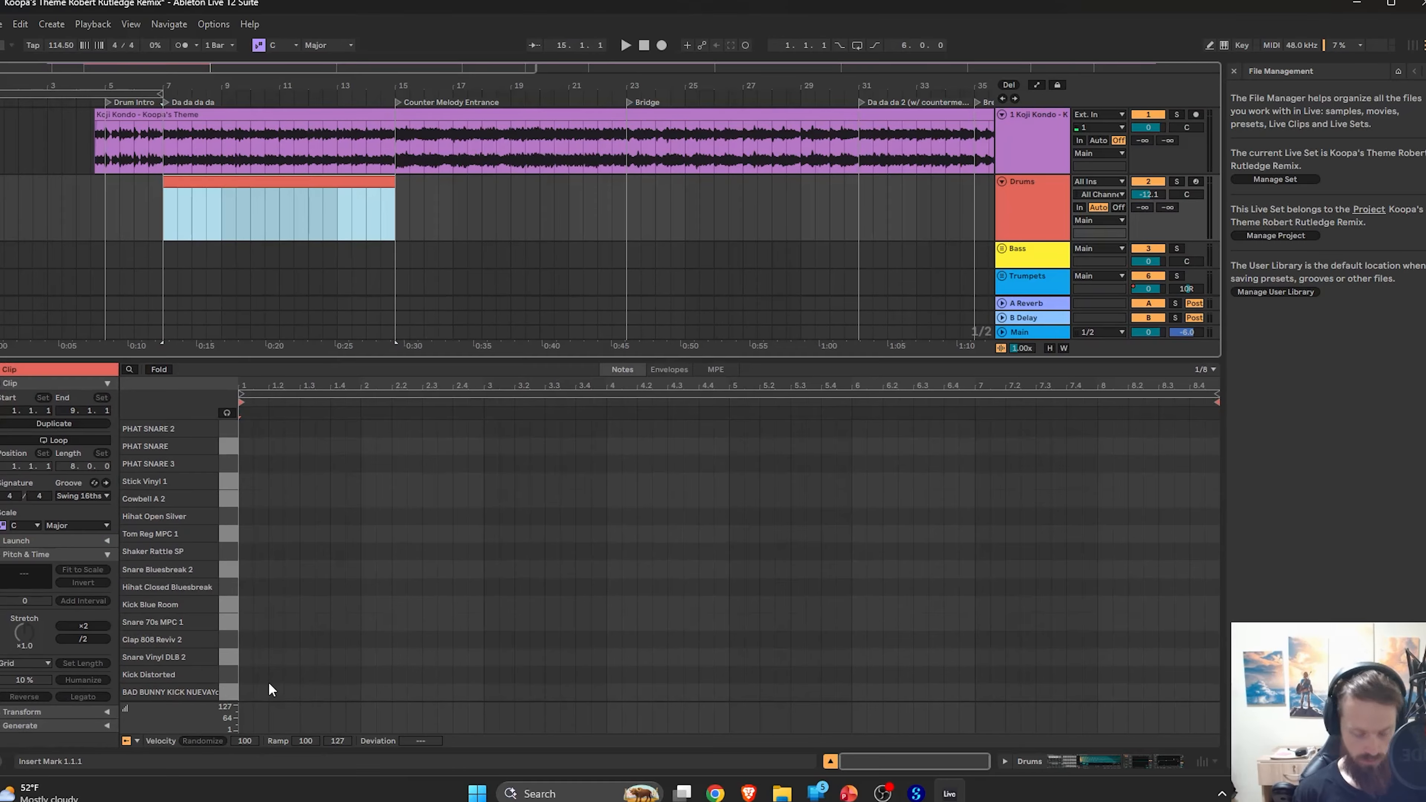
Draw BAD BUNNY KICK notes on beats 1 and 3 of the drum clip's first bar.
key("b")
left_click(247, 691)
left_click(274, 690)
key("space")
key("space")
left_click(273, 689)
left_click(274, 690)
left_click(305, 691)
left_click(337, 691)
scroll(385, 645, "up", 3)
key("space")
key("space")
Draw Snare Vinyl DLB 2 hits at 1.2.3 and 1.4.1 in the drum clip and play the bar back.
left_click(299, 656)
left_click(350, 653)
key("space")
key("space")
left_click(351, 652)
left_click(296, 656)
left_click(329, 690)
left_click(352, 659)
left_click(456, 659)
left_click(463, 688)
key("space")
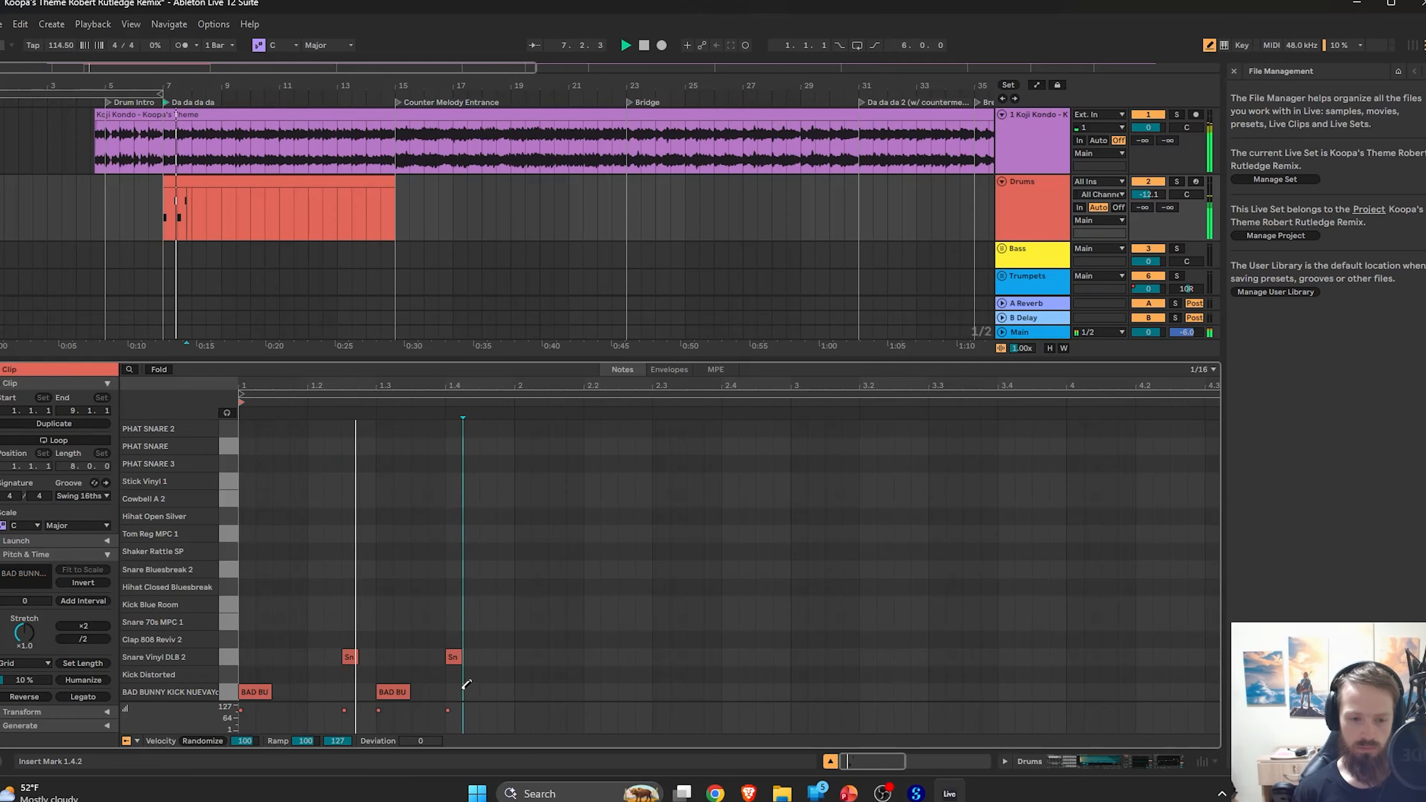
key("space")
Solo the Drums track and listen to the pattern on its own.
left_click(1177, 181)
key("space")
key("space")
left_click(1050, 191)
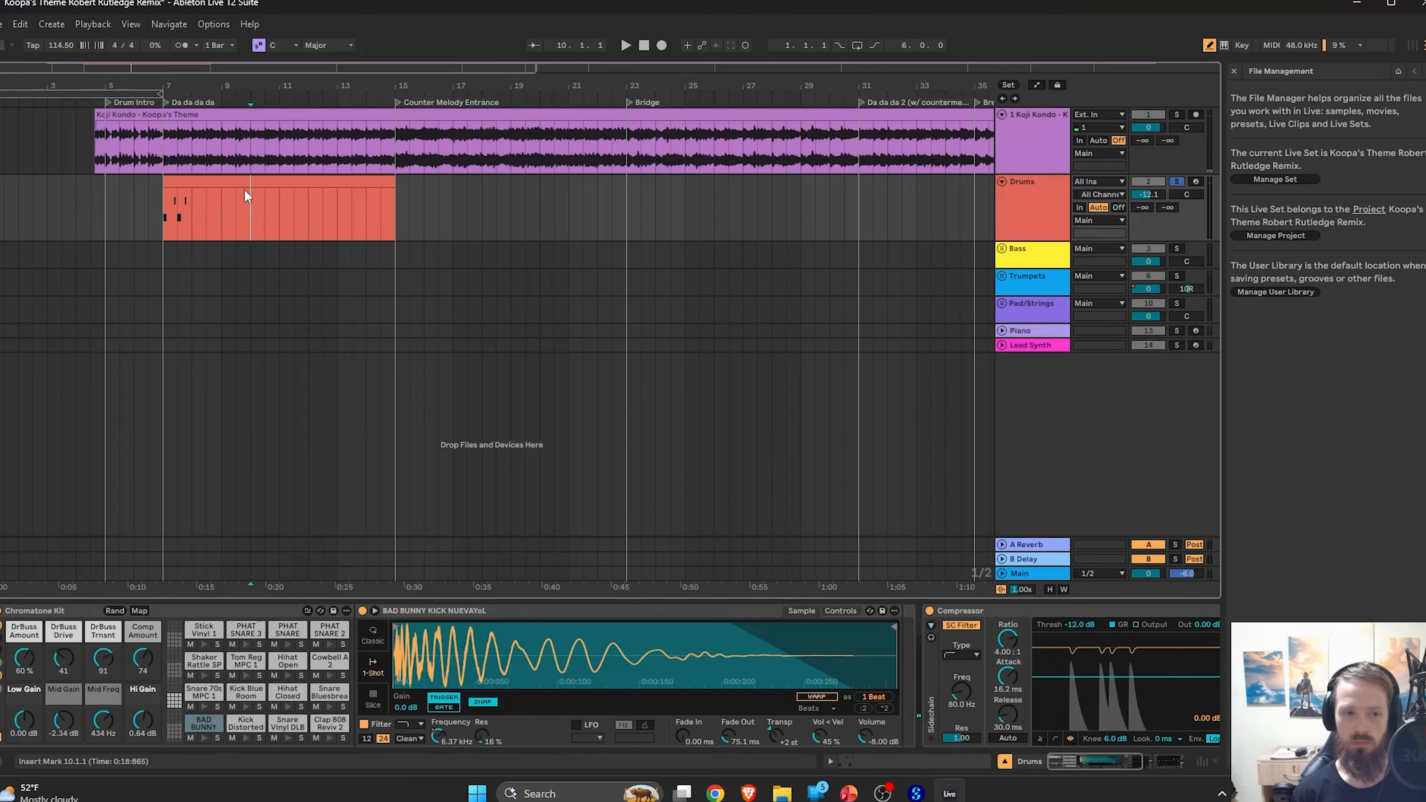
Duplicate all kick and snare notes of bar 1 so the copy starts at the beginning of bar 2.
double_click(246, 197)
key("ctrl+a")
key("ctrl+d")
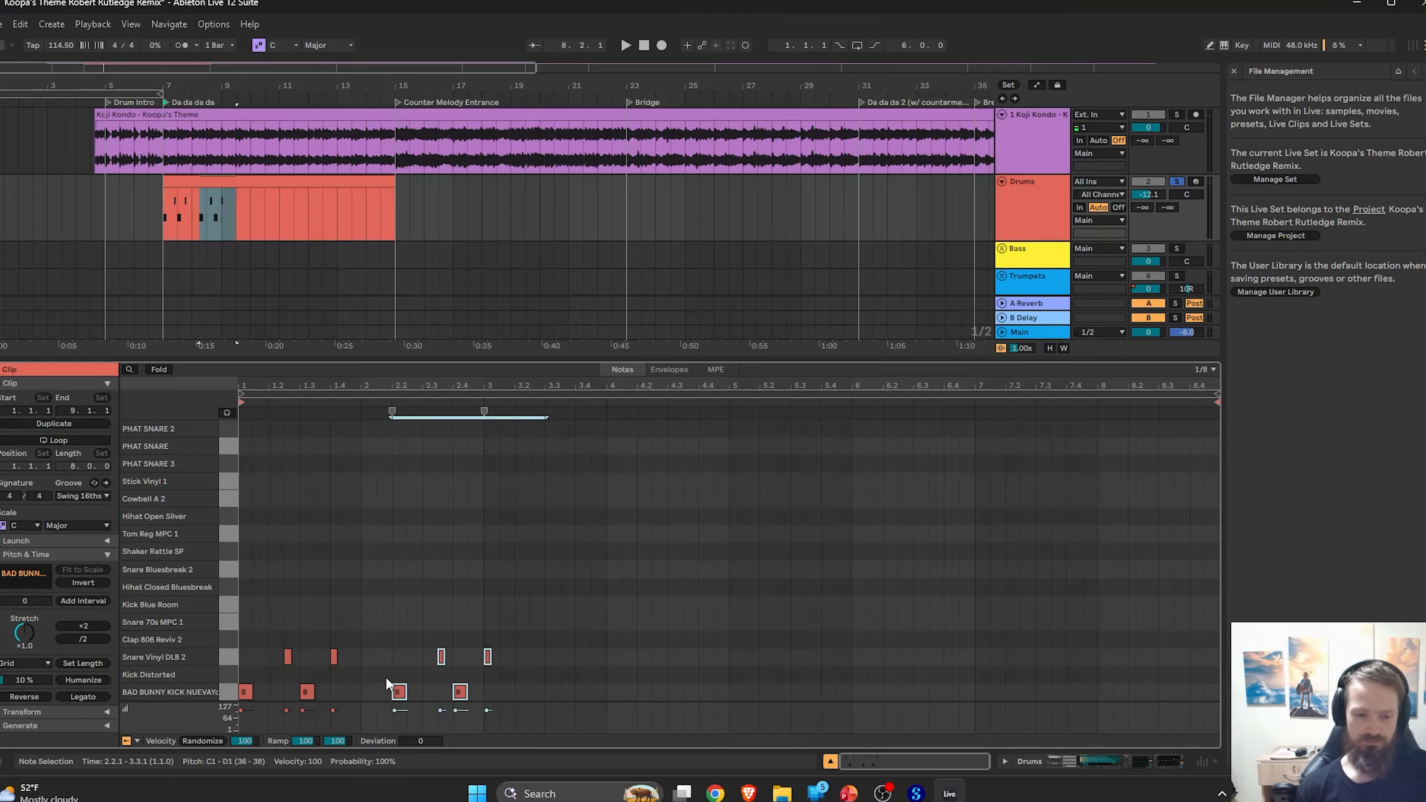
left_click_drag(399, 694, 369, 693)
key("space")
key("space")
Layer Snare 70s MPC 1 notes over the four Snare Vinyl DLB 2 hits in bars 1 and 2.
key("b")
left_click(292, 637)
left_click(291, 637)
left_click(292, 622)
left_click(337, 622)
key("space")
left_click(414, 622)
left_click(459, 621)
Duplicate the whole two-bar drum pattern into bars 3 and 4.
key("b")
key("ctrl+a")
key("ctrl+d")
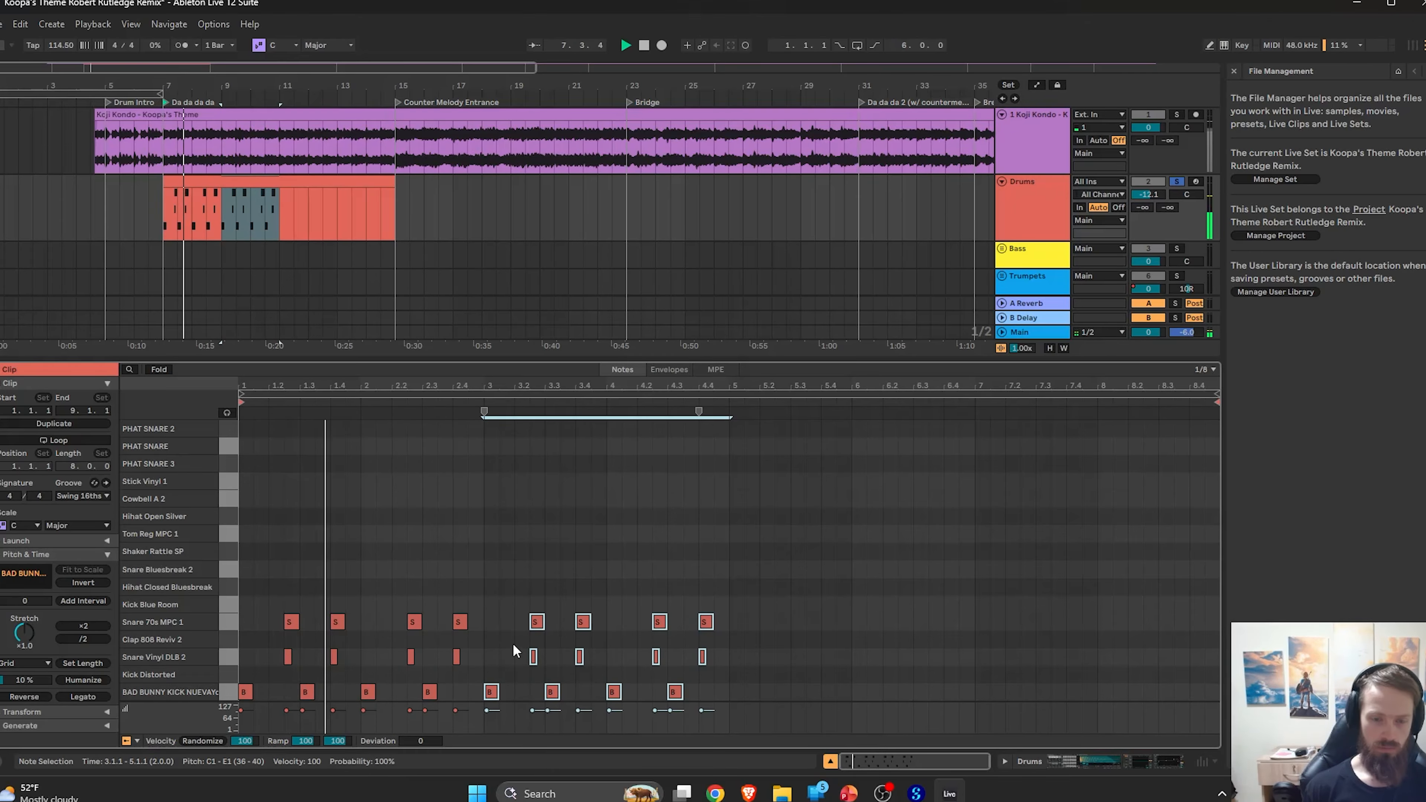
key("space")
Add a softer layered snare hit at 4.3.3 with velocity 50 and duplicate the four-bar pattern into bars 5 to 8.
left_click_drag(766, 686, 694, 619)
left_click(711, 668)
left_click_drag(687, 711, 243, 552)
key("space")
key("space")
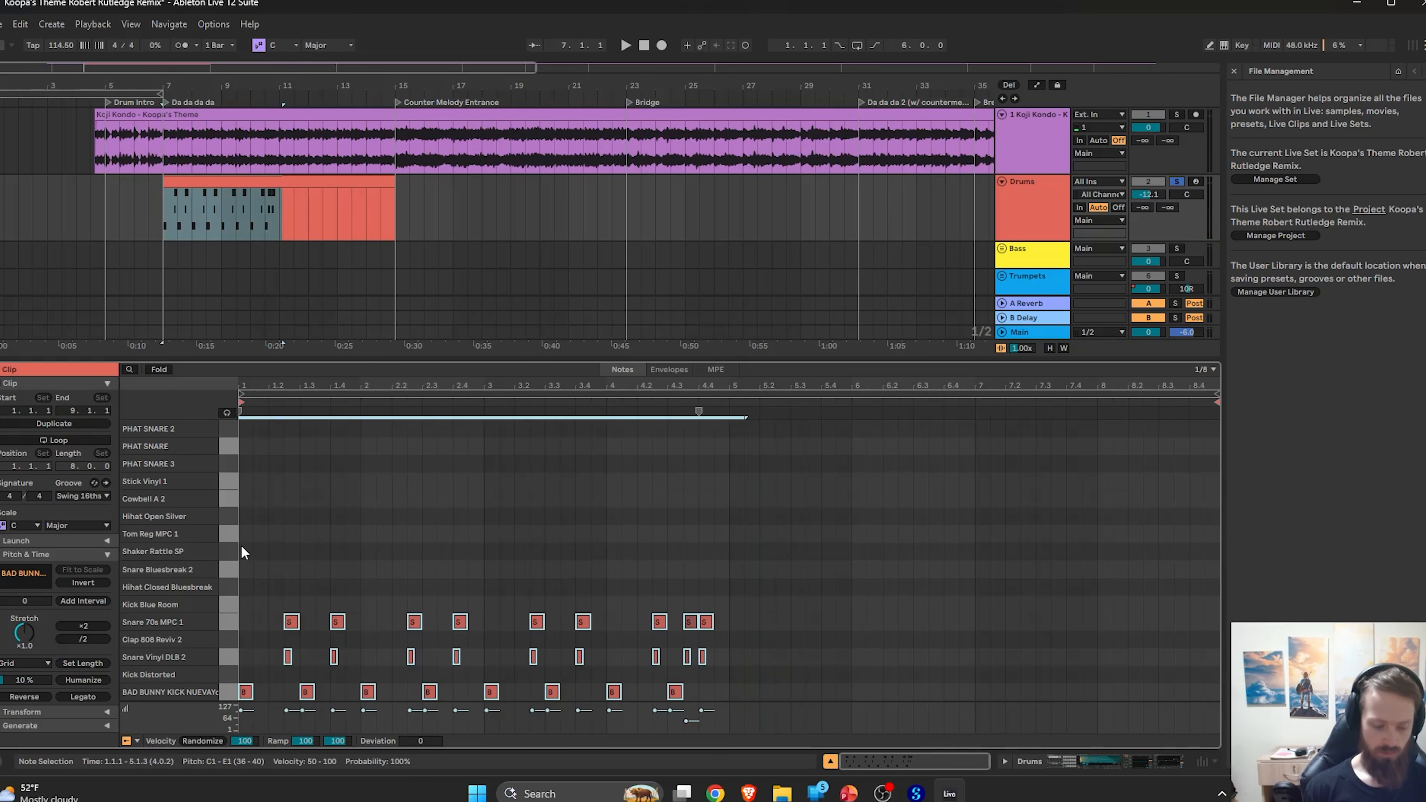
key("ctrl+d")
Draw a first set of Cowbell A 2 notes across bars 5 and 6 and play them back.
left_click(736, 499)
left_click(797, 499)
left_click(724, 398)
left_click(767, 498)
left_click(828, 498)
left_click(859, 498)
left_click(904, 498)
left_click(899, 500)
left_click(889, 497)
left_click(725, 402)
key("space")
Rework the cowbell rhythm into hits at 5.1, 5.3, 5.3.3, 6.1, 6.3 and 6.3.3, removing the other cowbell notes.
left_click(767, 498)
left_click(811, 498)
left_click(840, 498)
left_click(828, 498)
left_click(842, 499)
left_click(888, 498)
left_click(919, 497)
left_click(934, 498)
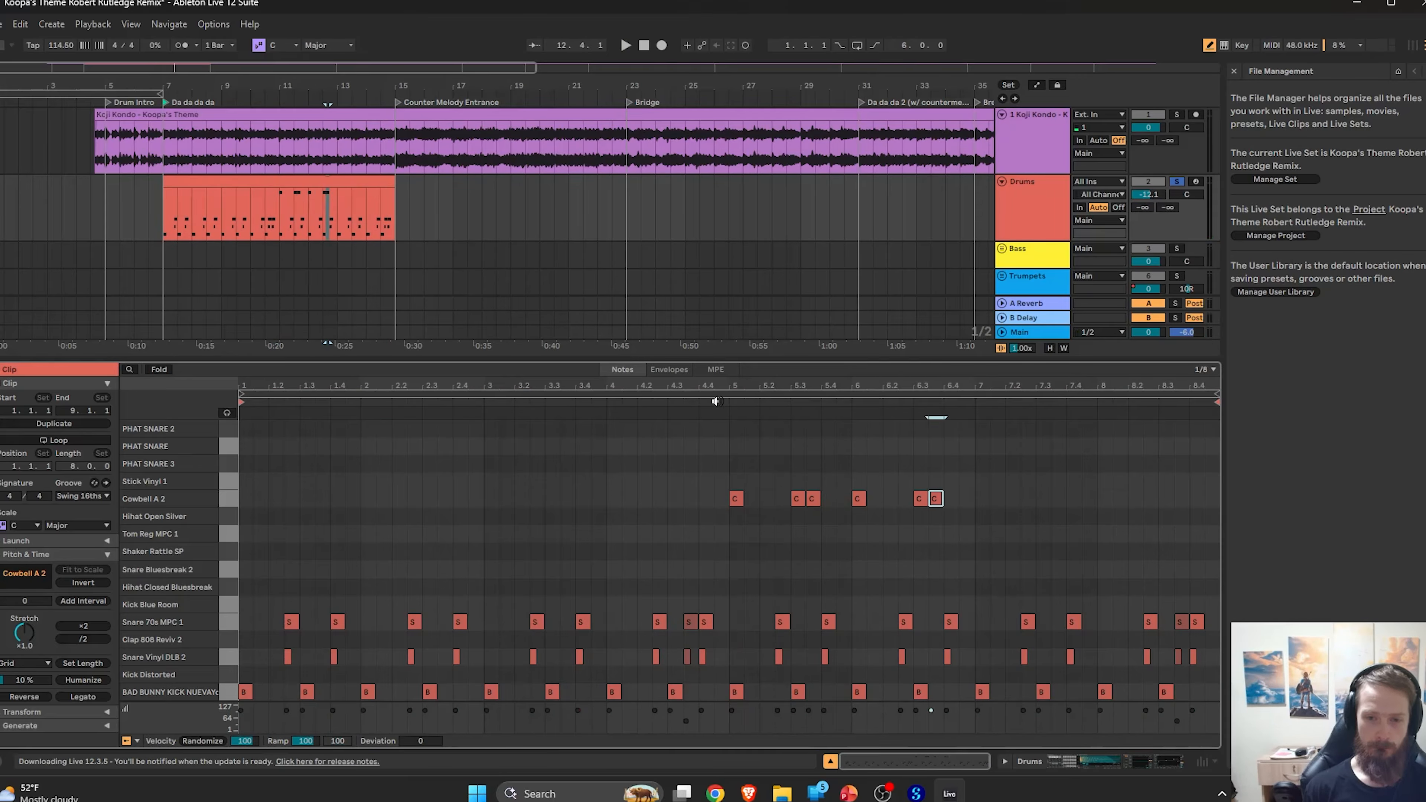
left_click(720, 401)
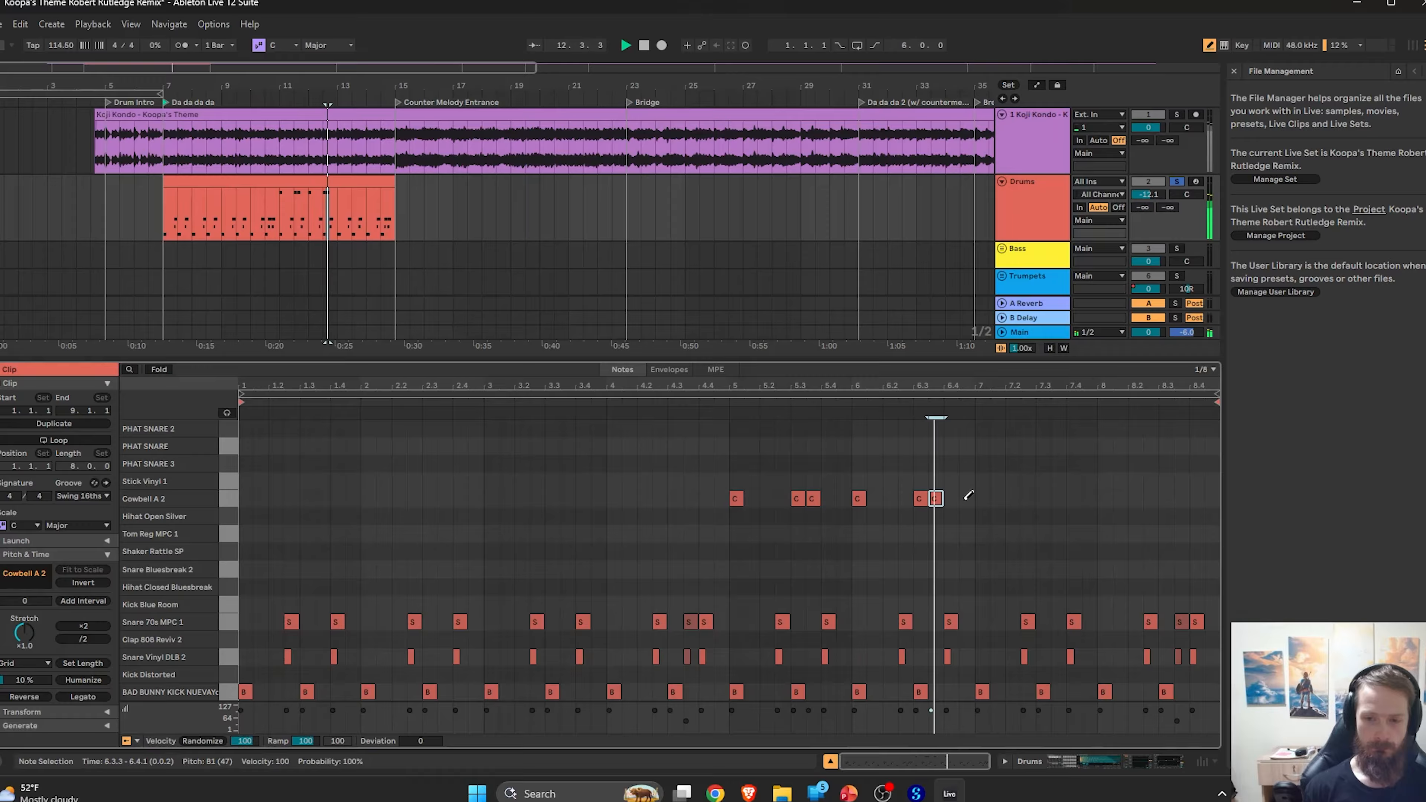
Lower the velocity of the paired cowbell notes at 5.3 and 6.3 to about 70.
key("b")
left_click(813, 499)
left_click(799, 499, "shift")
left_click_drag(793, 710, 793, 716)
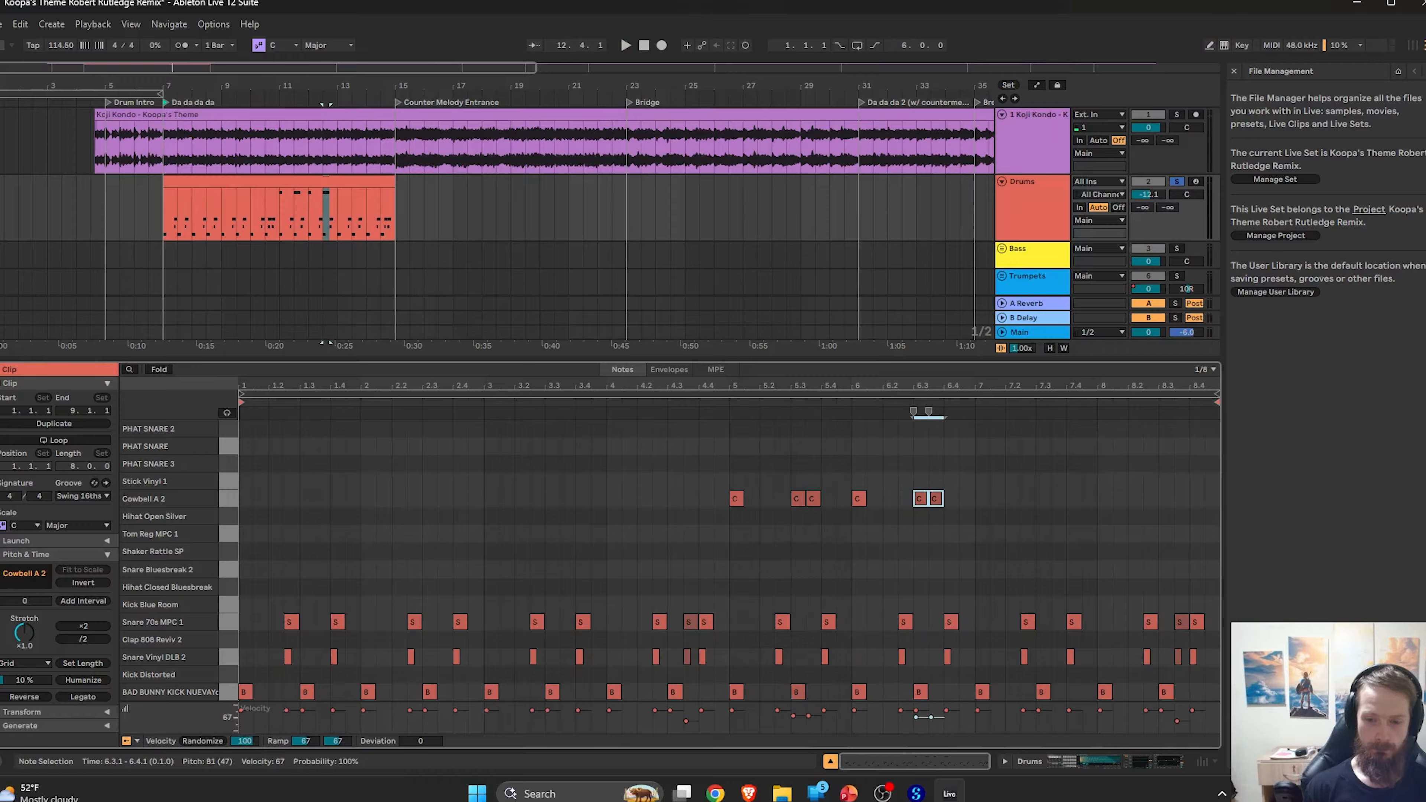
Duplicate the two-bar cowbell pattern into bars 7 and 8 and play from bar 5.
left_click_drag(971, 548, 724, 473)
key("ctrl+d")
left_click(722, 403)
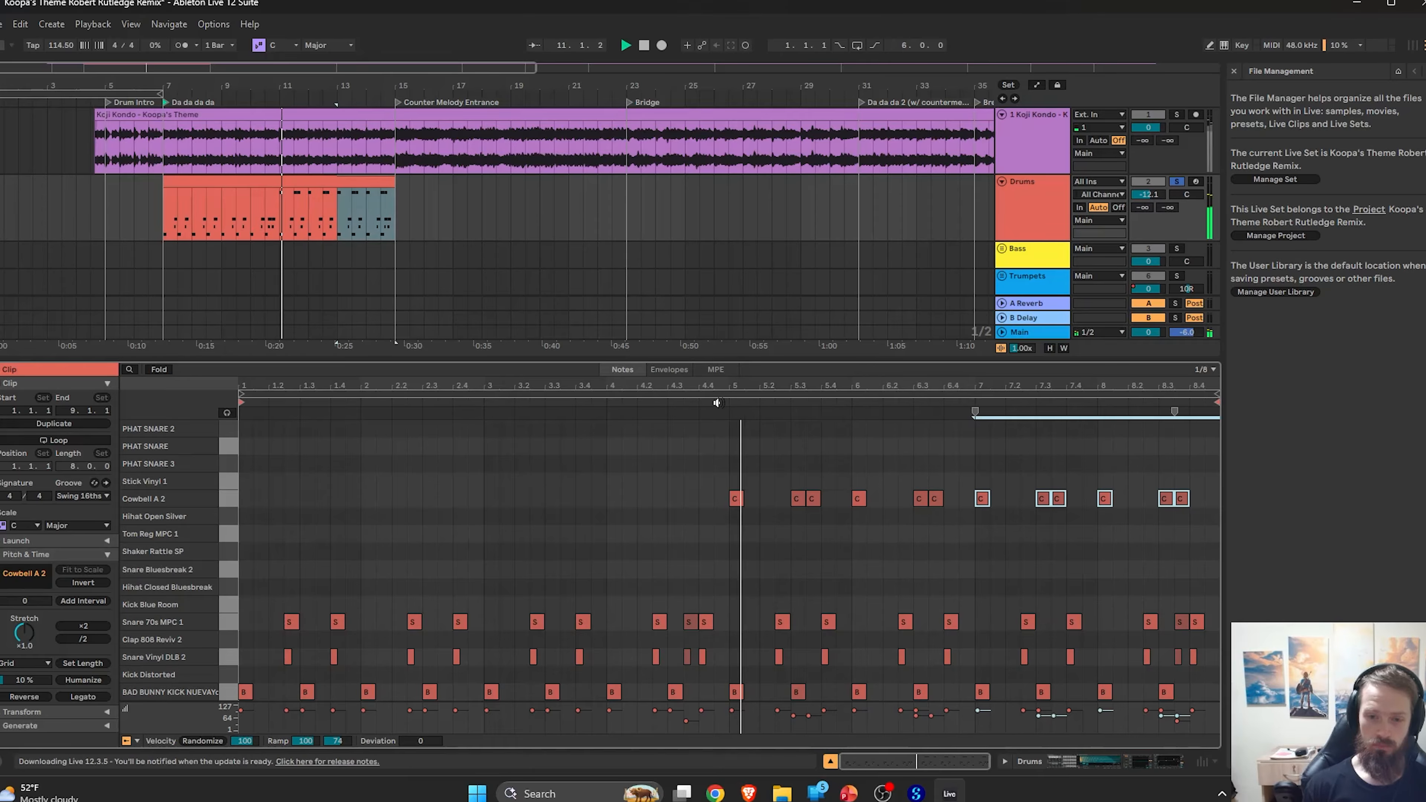
Draw three consecutive eighth-note Hihat Closed Bluesbreak hits at the start of bar 5.
key("b")
left_click(735, 587)
left_click(766, 587)
left_click(751, 587)
left_click(717, 404)
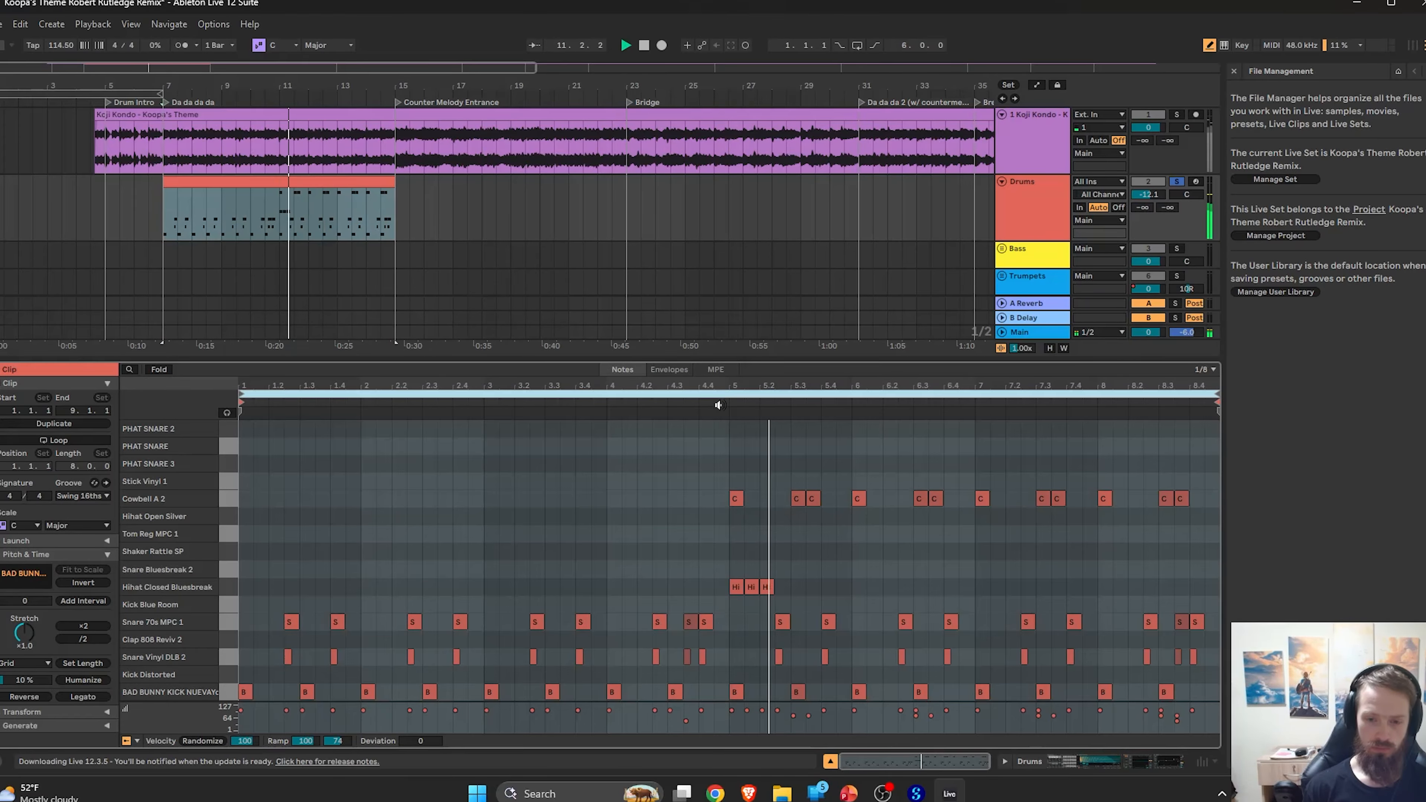
Ramp the velocity of the three hi-hat notes down from 100 to 42 and listen to the clip.
key("space")
key("b")
left_click_drag(771, 607, 731, 585)
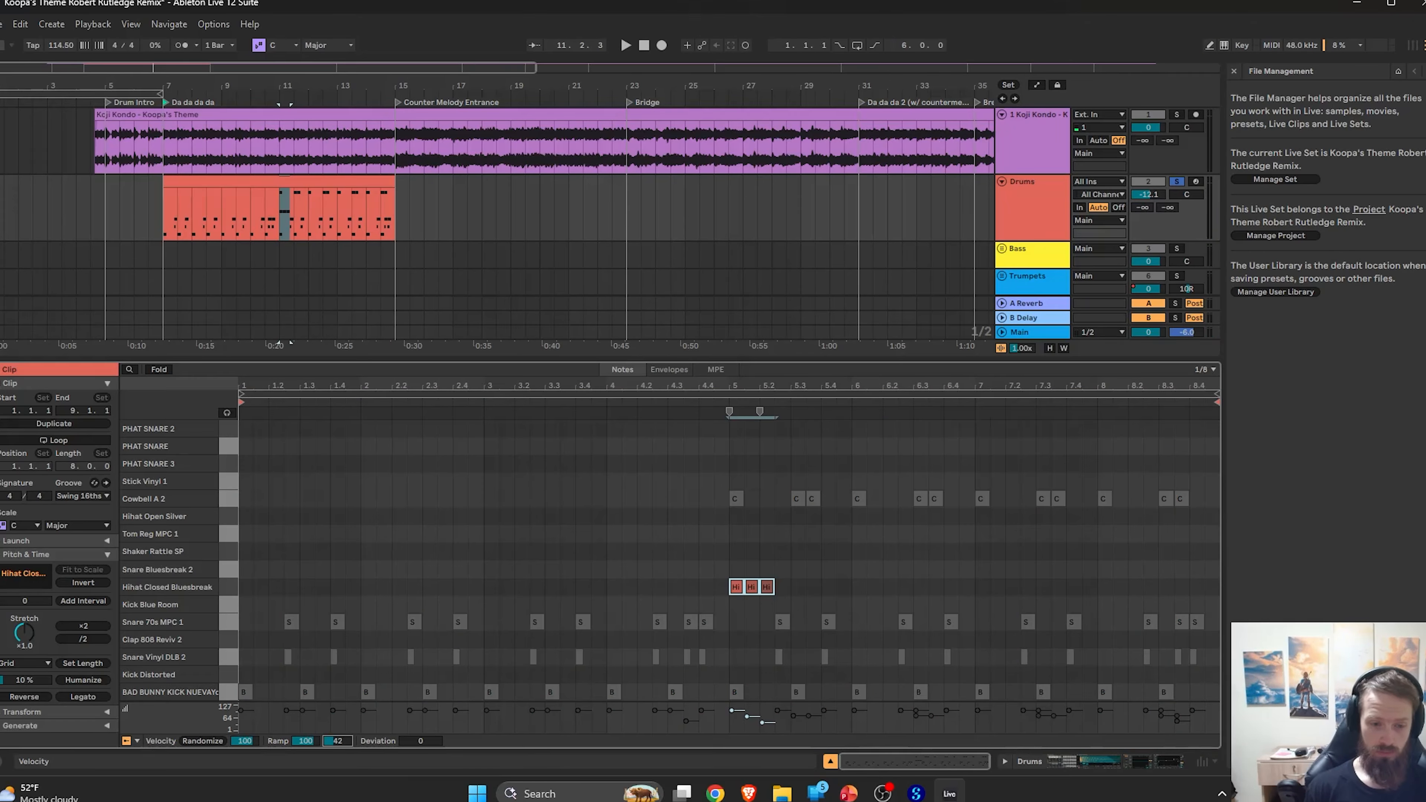
key("space")
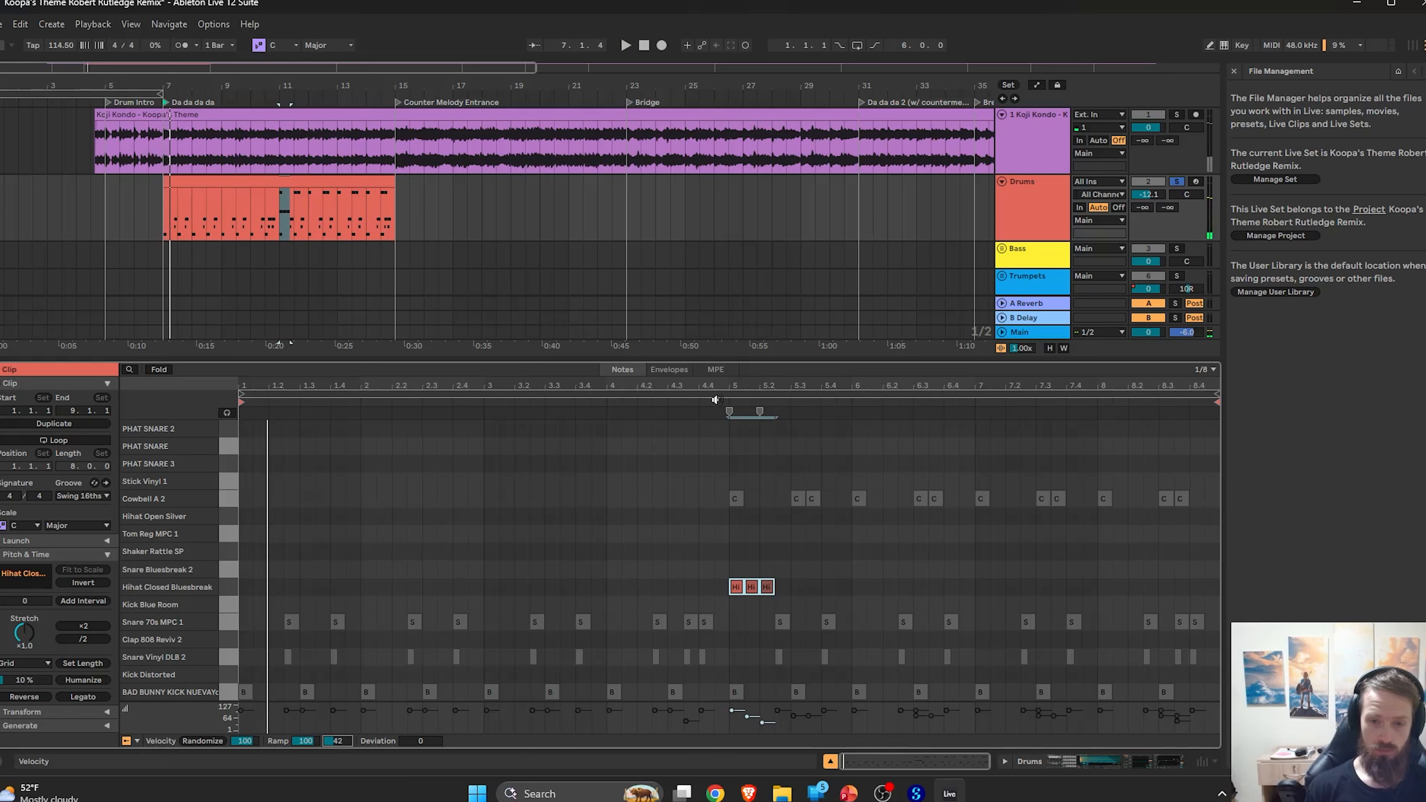
key("space")
Copy the three-note hi-hat group into bar 6 and play from bar 5.
left_click(812, 571)
left_click_drag(797, 595, 718, 568)
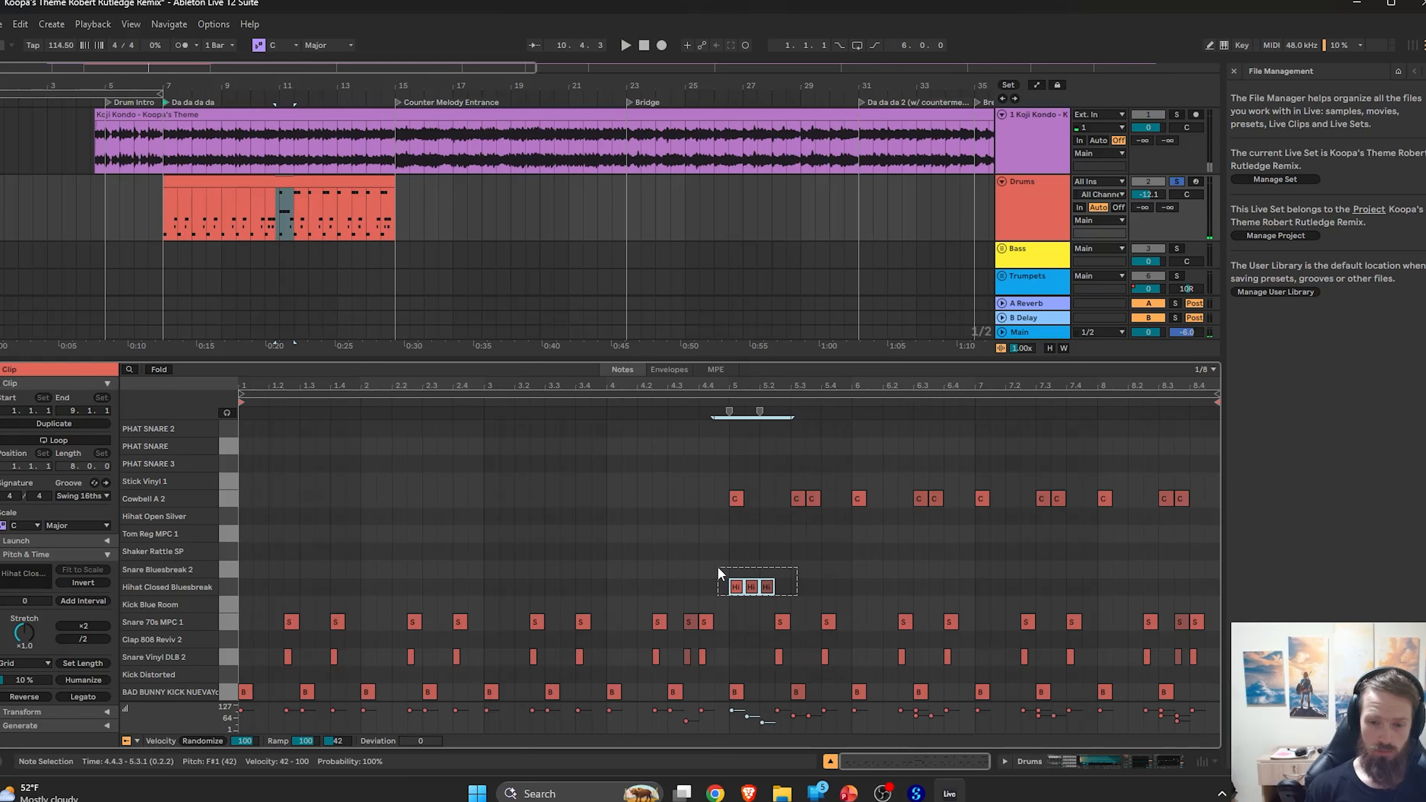
left_click(850, 585)
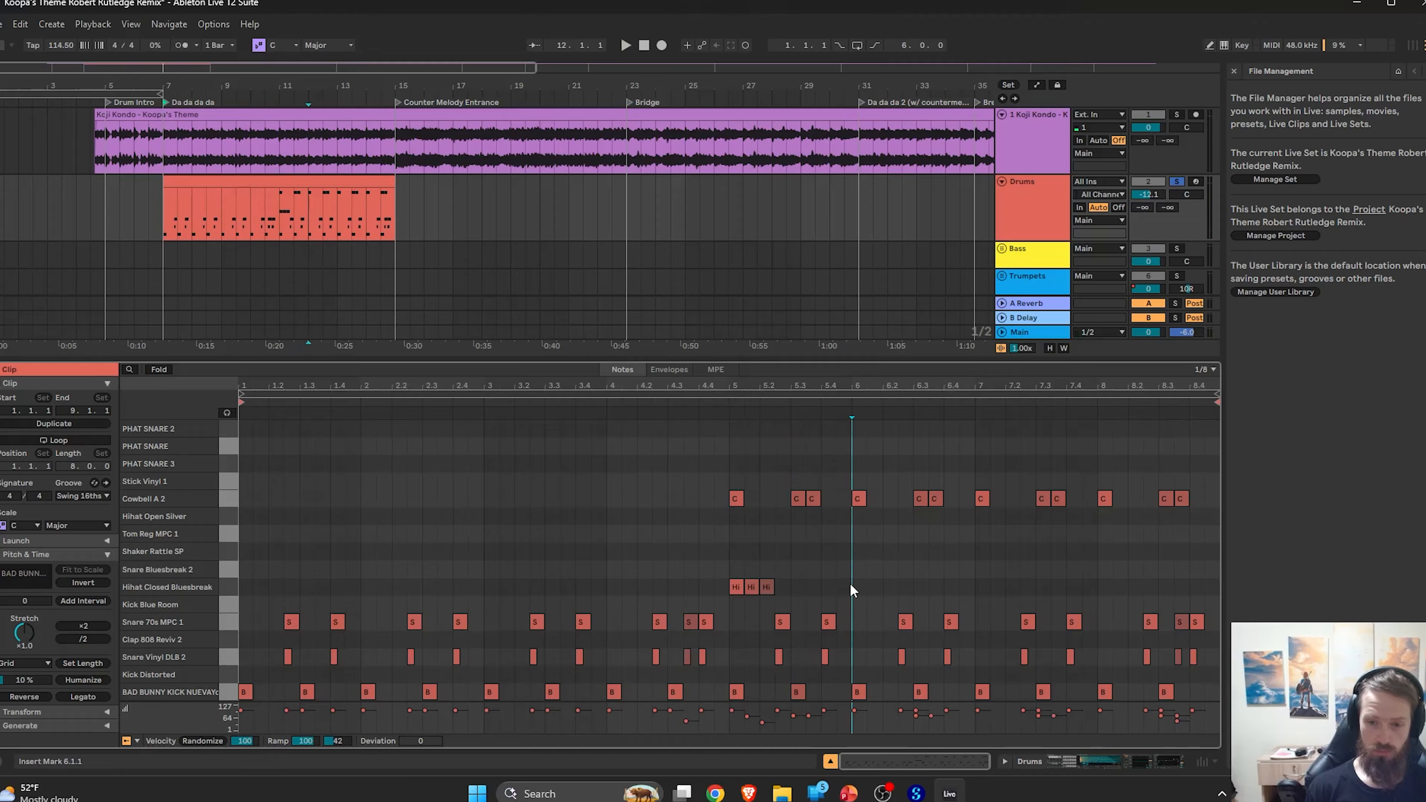
key("ctrl+v")
left_click(721, 395)
left_click(724, 400)
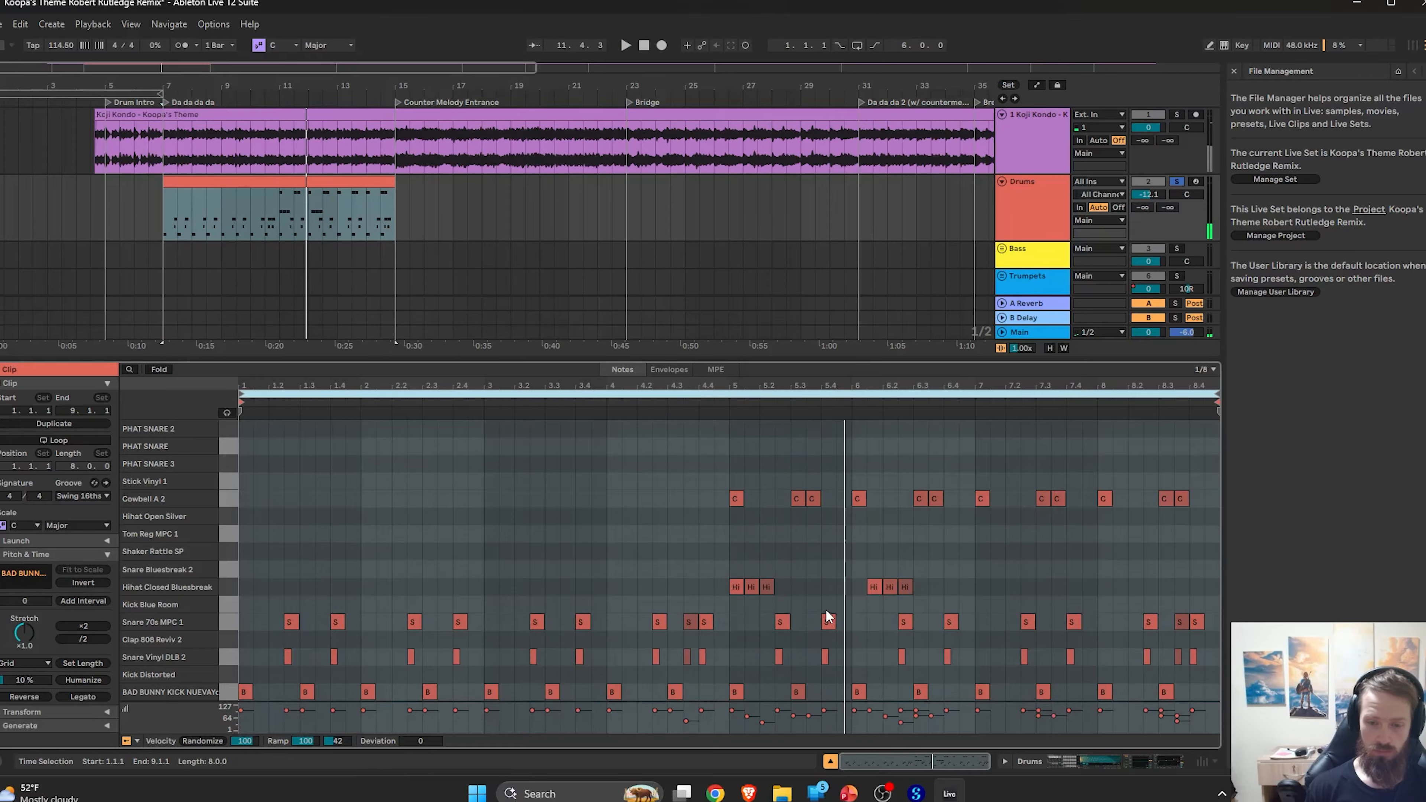
Copy the quietest hi-hat note to 5.4.3 and move the three-note hi-hat group in bar 6 to start at 6.1.
key("space")
left_click(766, 587)
left_click(840, 588)
key("ctrl+v")
left_click_drag(939, 597, 872, 585)
left_click_drag(874, 588, 860, 590)
left_click(727, 401)
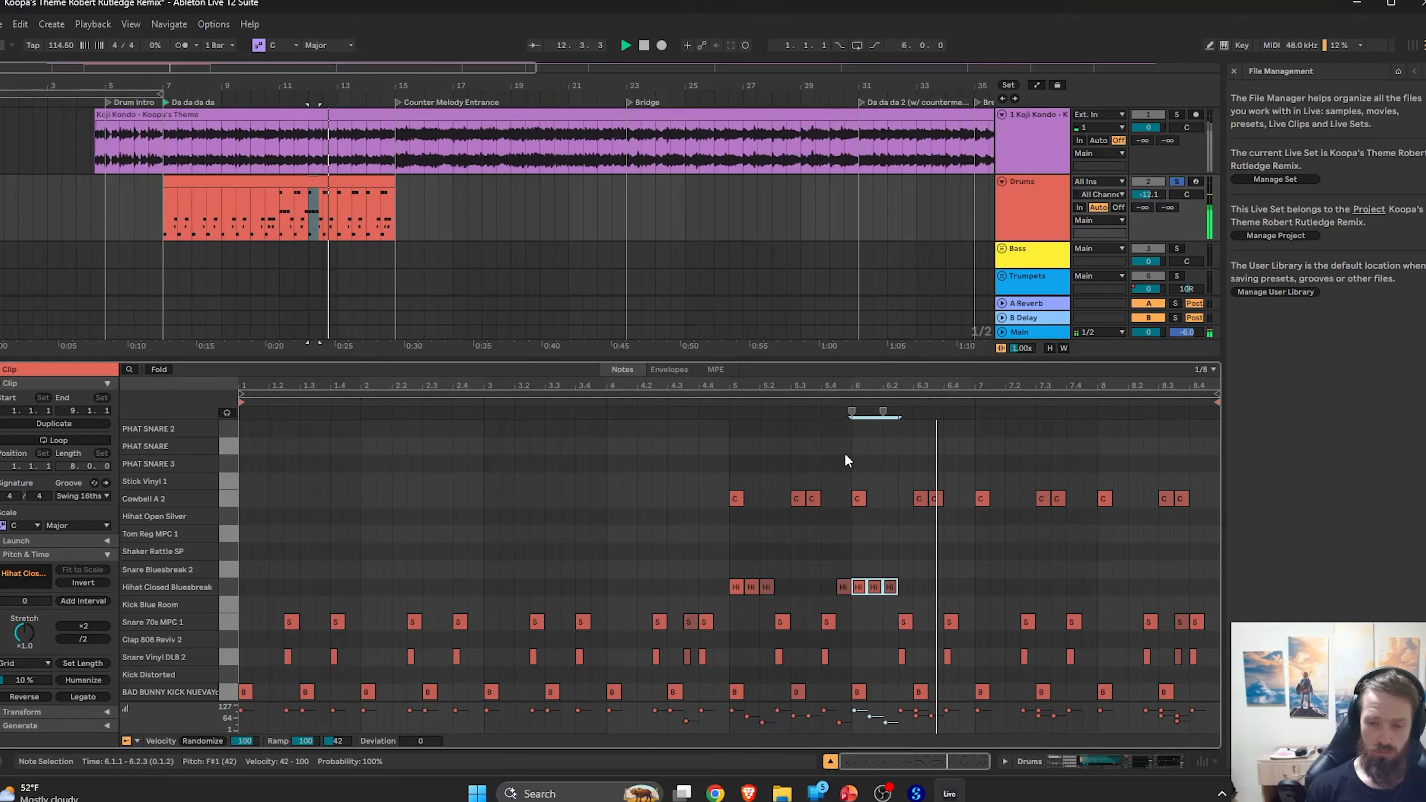
key("space")
Duplicate the three-note hi-hat group from bar 6 to the start of bar 7 and play it.
left_click(953, 589)
left_click_drag(945, 588, 856, 585)
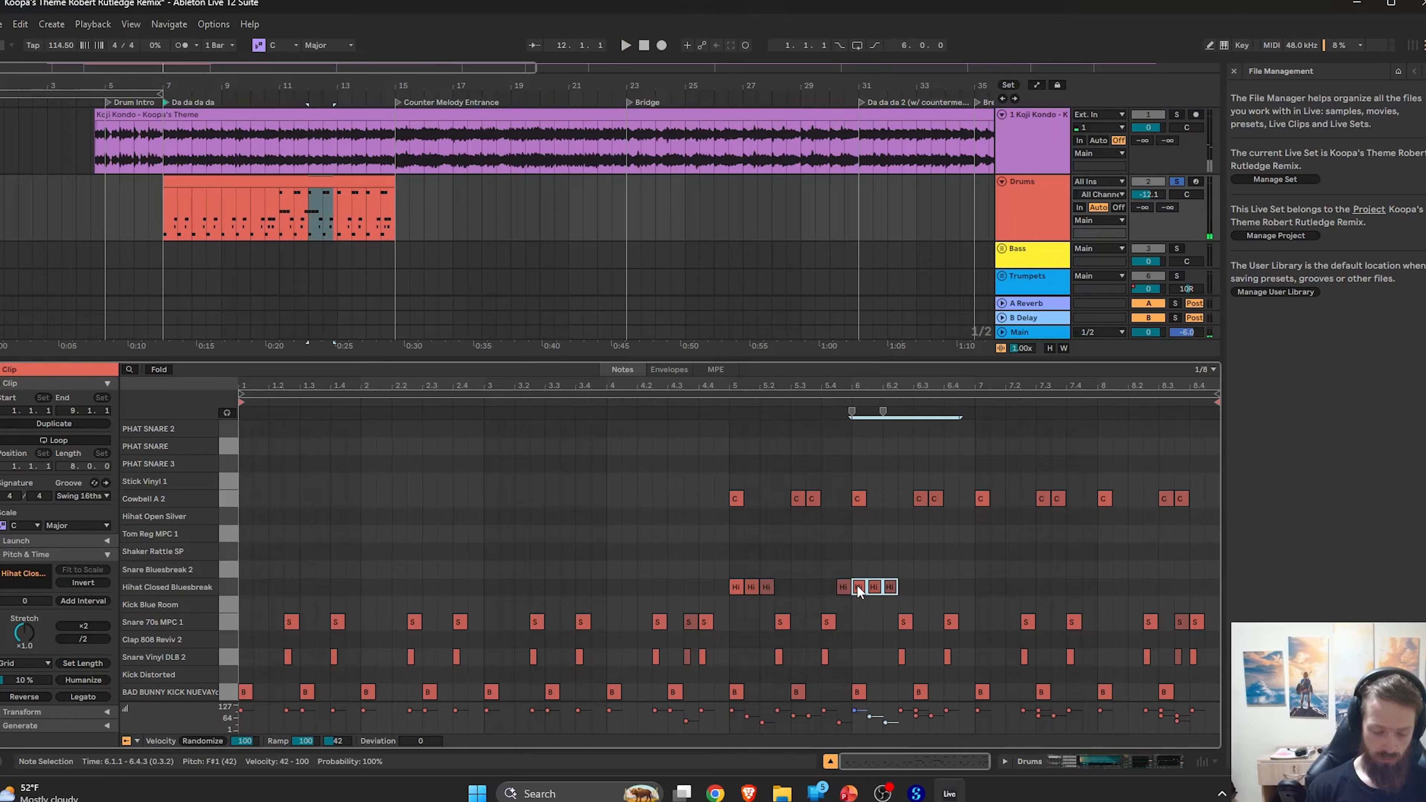
key("ctrl+d")
key("space")
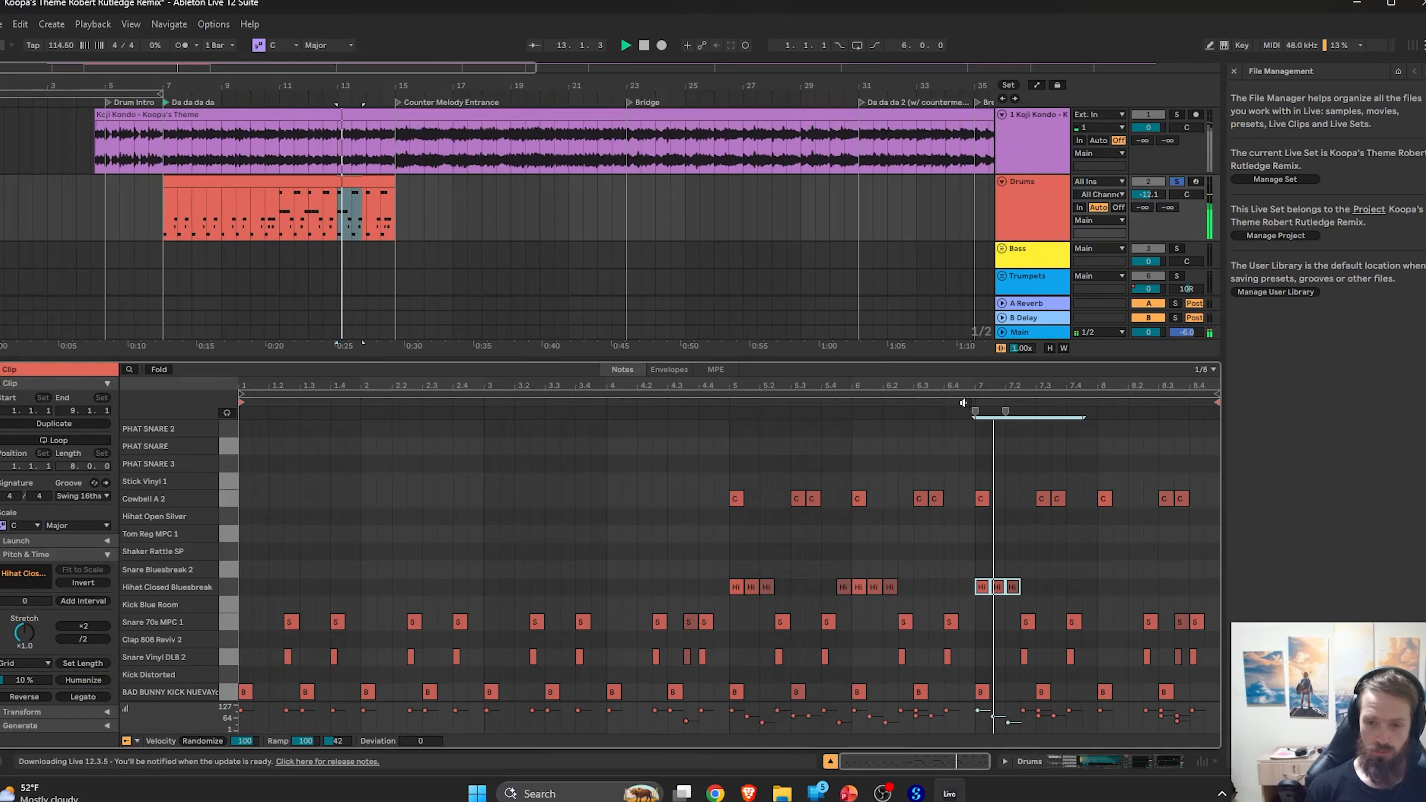
key("space")
Copy the quiet lead-in hi-hat note before bar 6 to 7.4.3.
left_click_drag(832, 599, 848, 587)
key("ctrl+c")
left_click(1088, 588)
key("ctrl+v")
Copy bar 7's three-note hi-hat group to 8.1 and add further hi-hat hits at 8.2.3, 8.3.3 and 8.4.3.
left_click_drag(1027, 600, 982, 582)
key("ctrl+c")
left_click(1103, 594)
key("ctrl+v")
left_click_drag(1139, 590, 1215, 587)
left_click(730, 404)
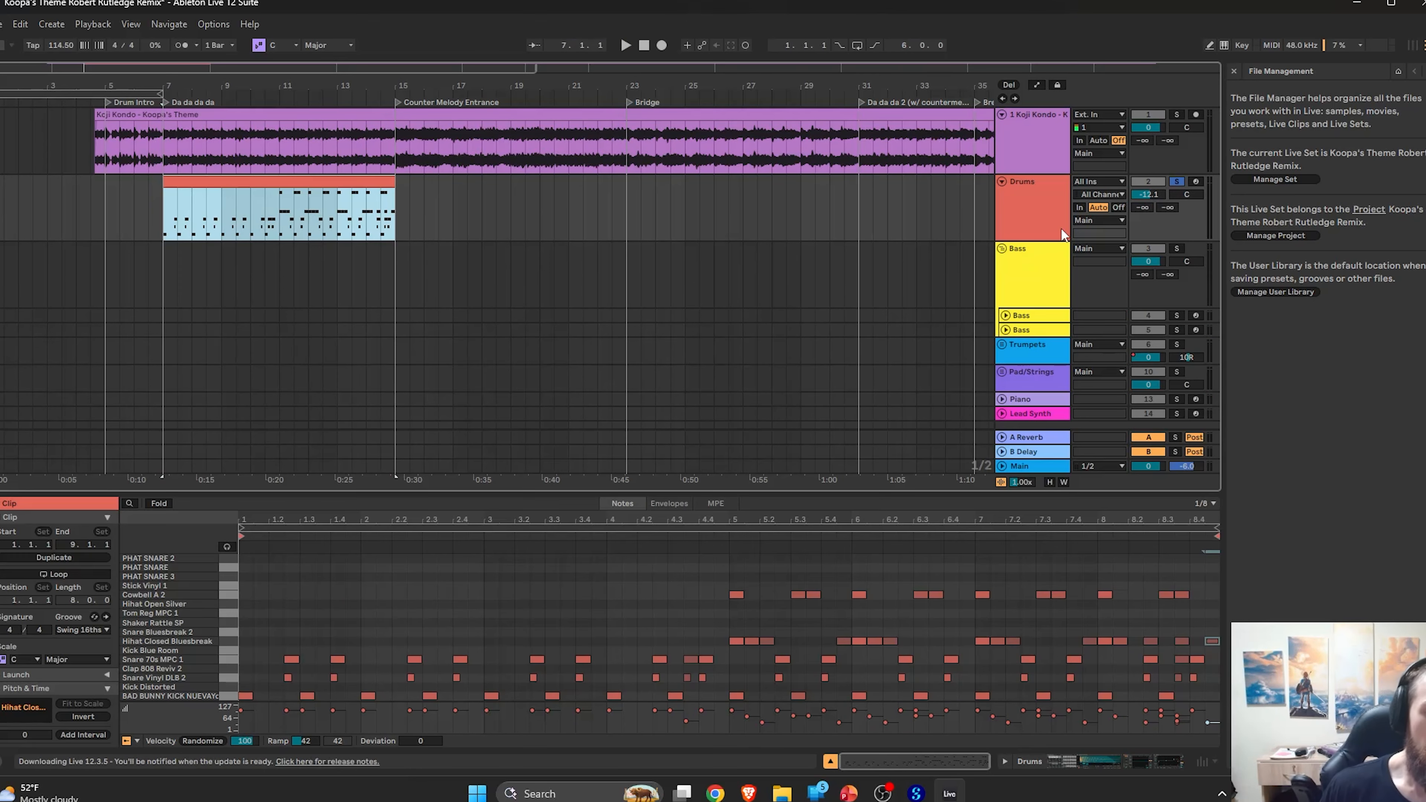
Unsolo the Drums track and import the bass clef Piano MIDI onto the first track inside the Bass group.
left_click(1176, 182)
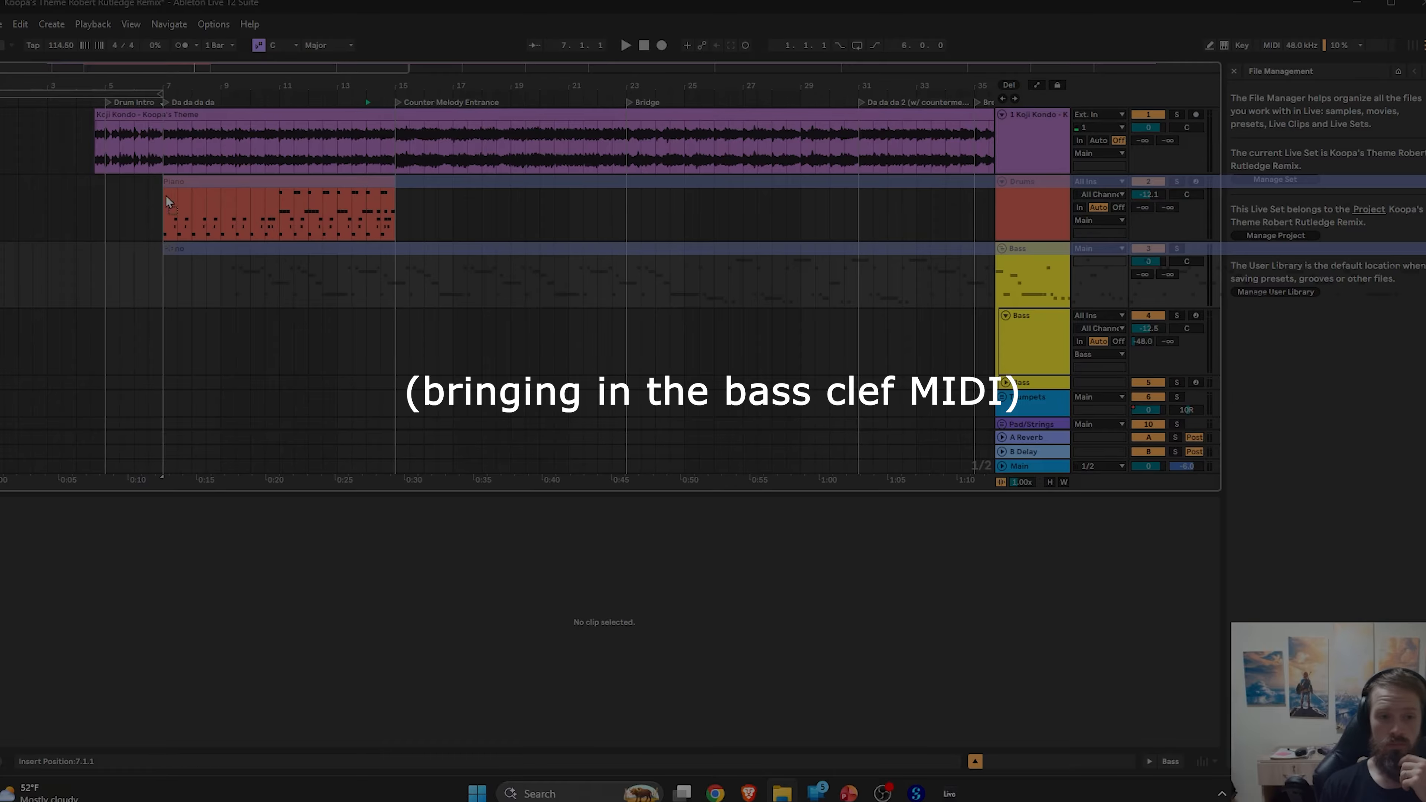
left_click_drag(166, 195, 58, 243)
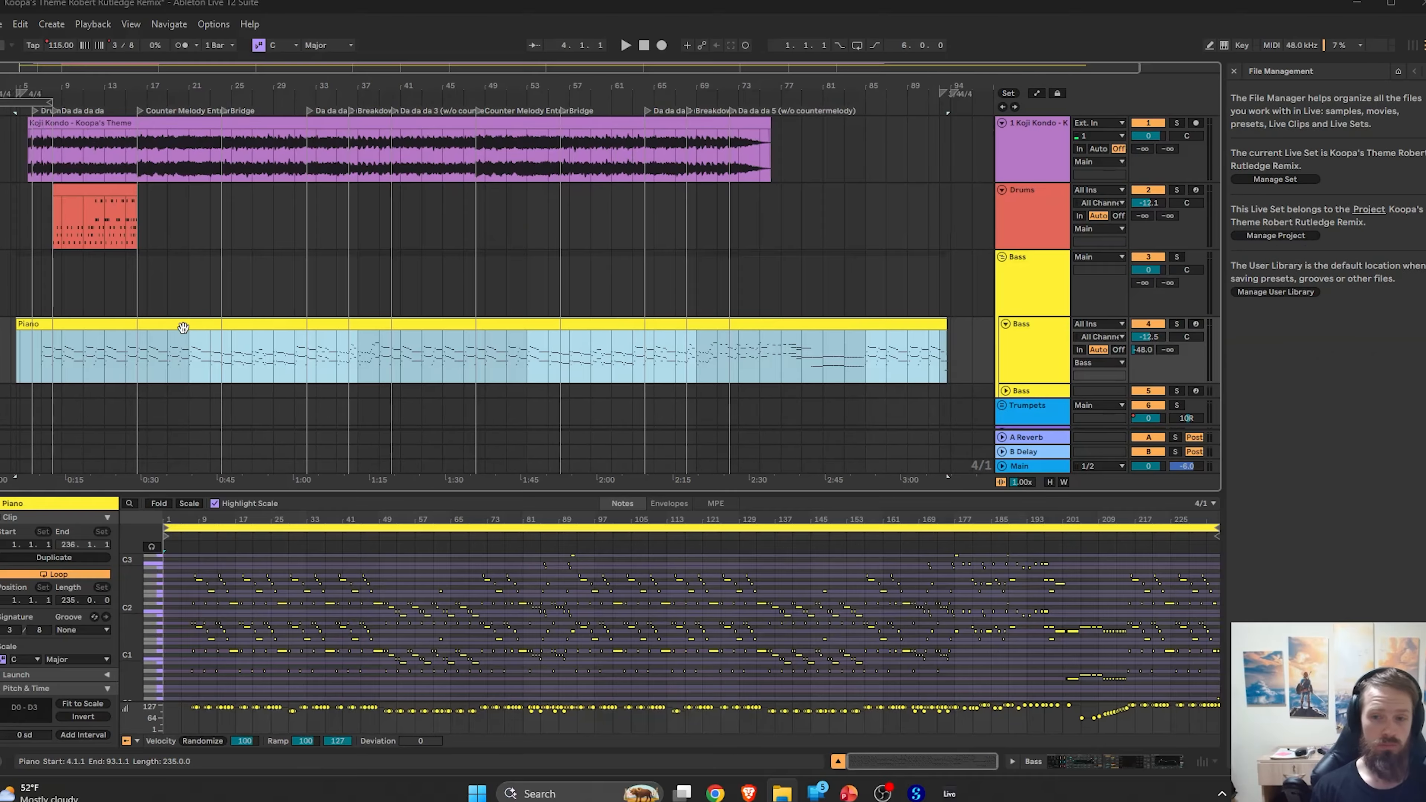
scroll(236, 593, "up", 5)
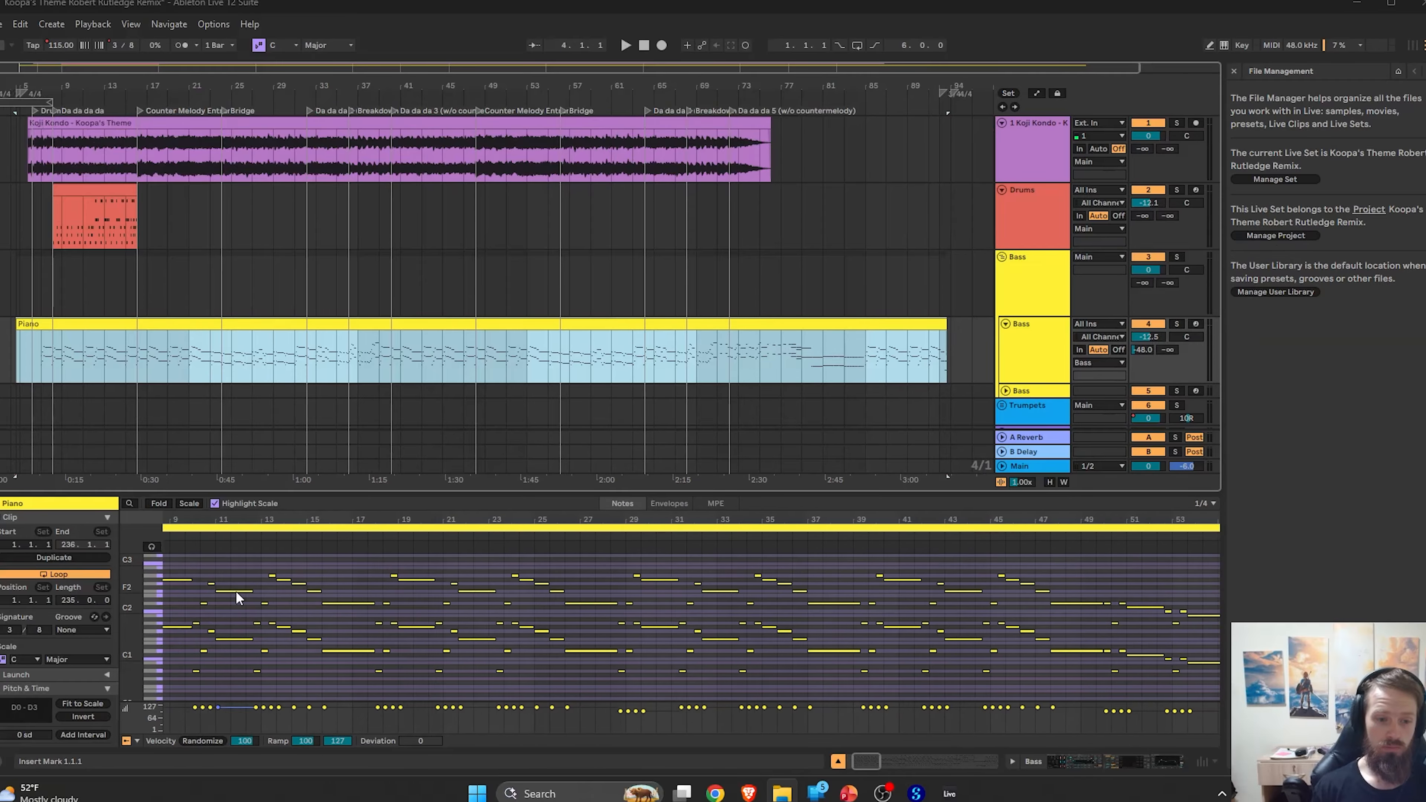
scroll(235, 591, "left", 3)
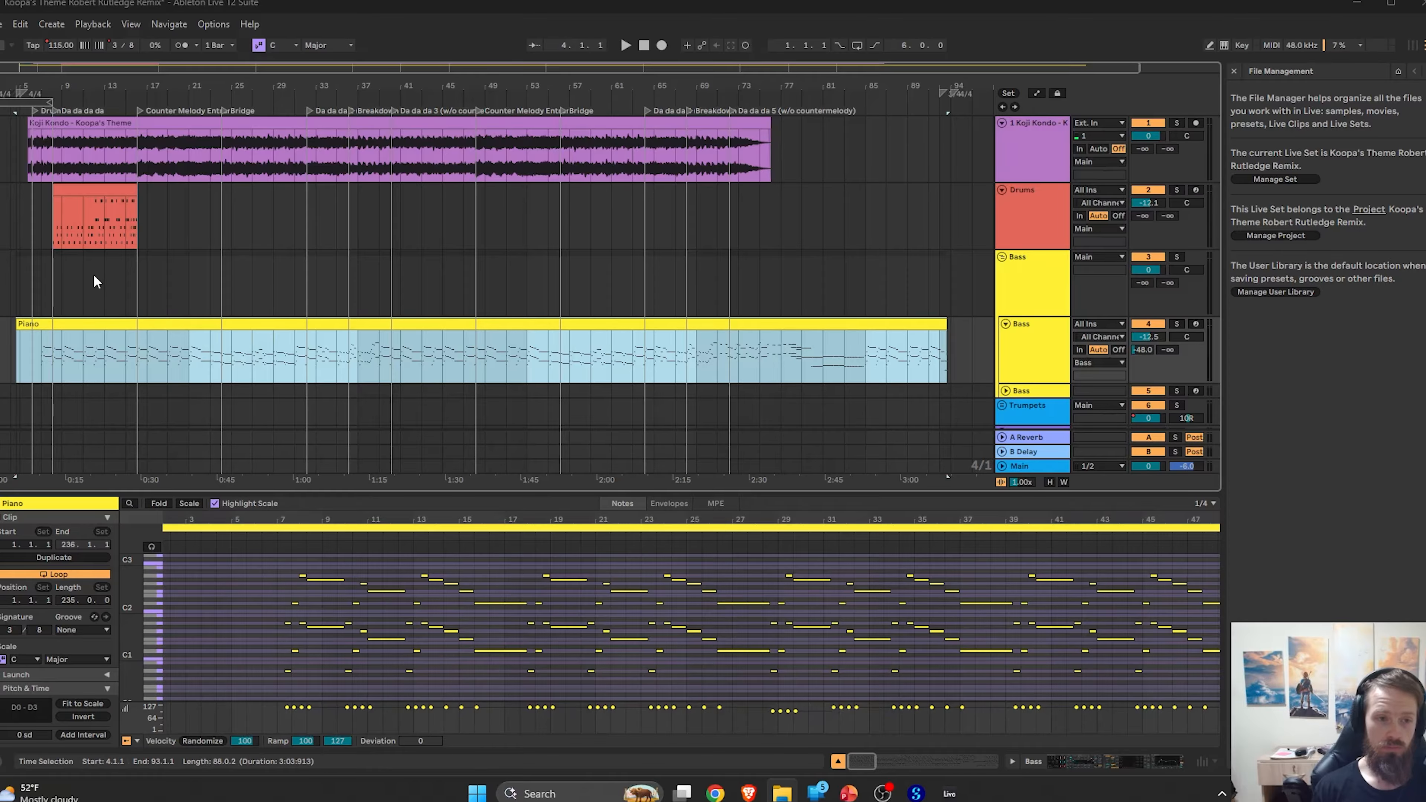
Align the Piano bass clip with the drum clip's start at bar 7 and play both together.
scroll(94, 275, "up", 4)
scroll(92, 278, "left", 2)
mouse_move(139, 322)
left_mouse_down()
mouse_move(174, 319)
mouse_move(139, 330)
left_mouse_up()
left_click_drag(139, 330, 139, 329)
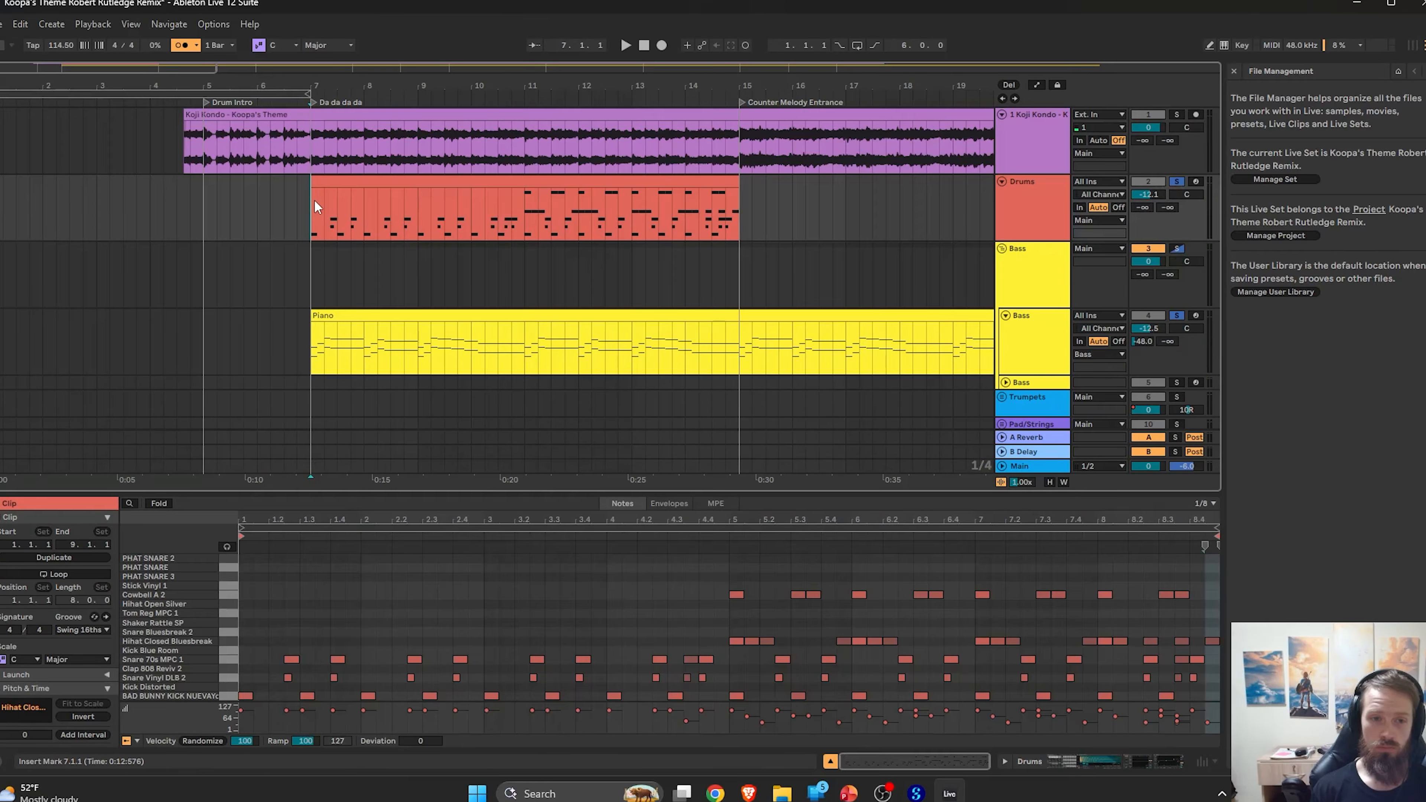
key("space")
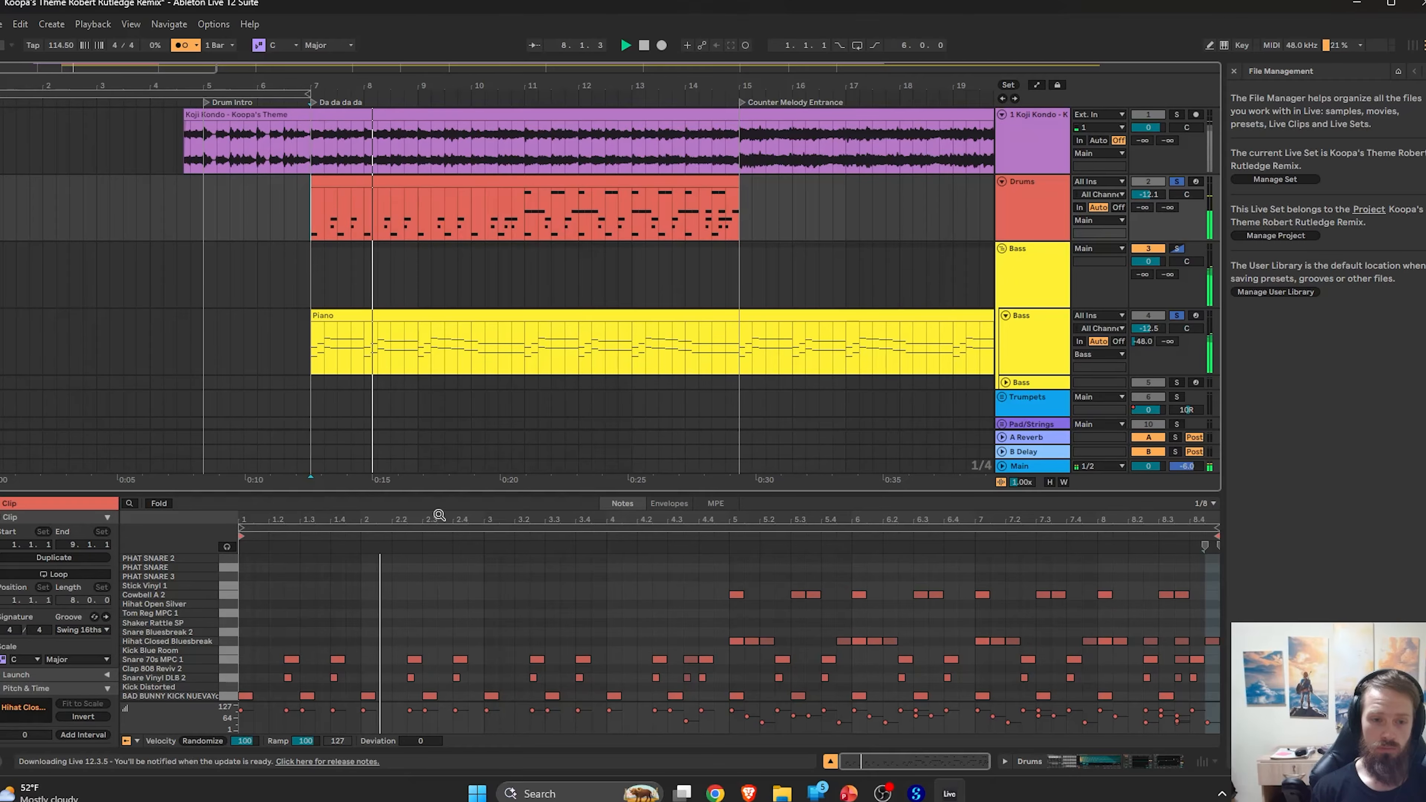
Halve the timing of all drum notes twice, compressing the pattern into four bars.
left_click_drag(430, 493, 426, 406)
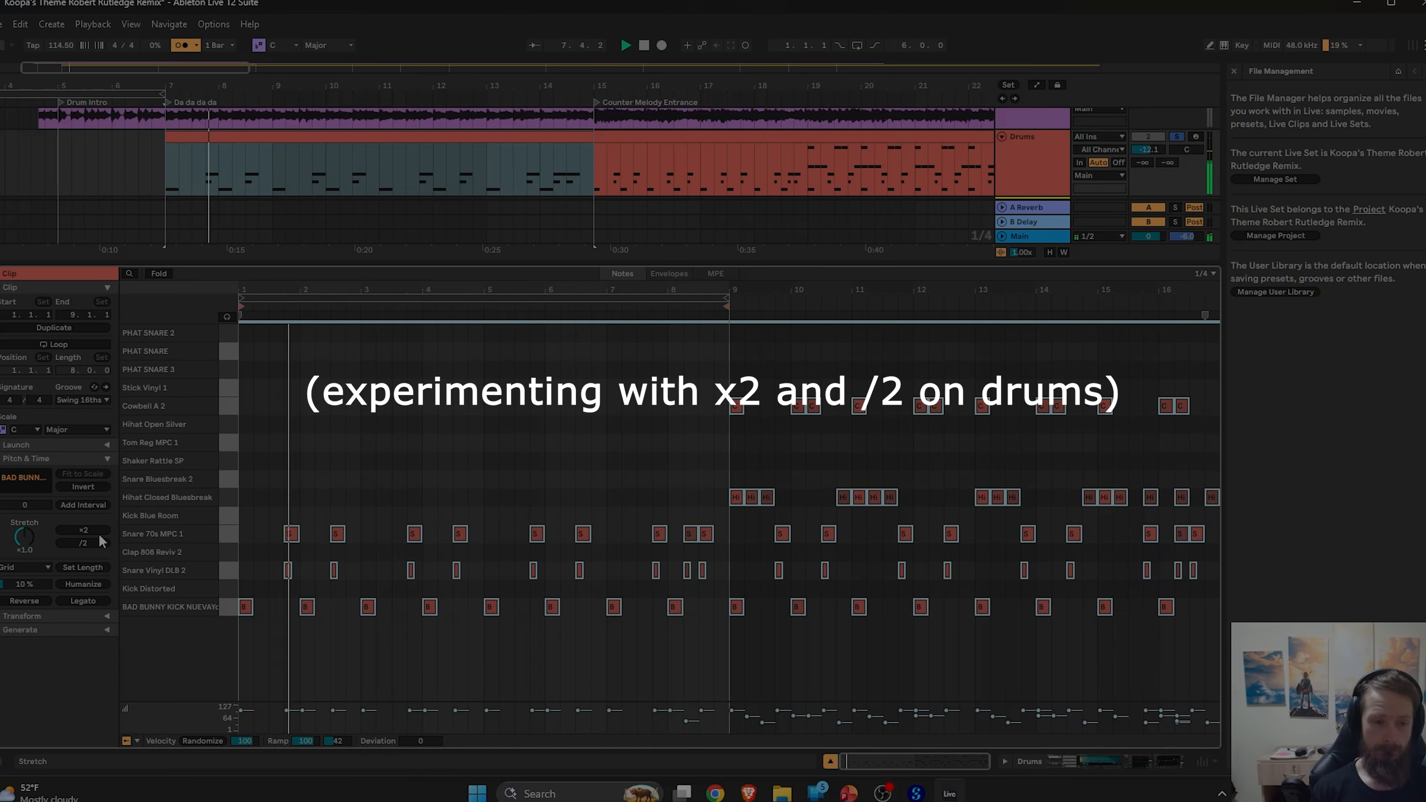
left_click(100, 541)
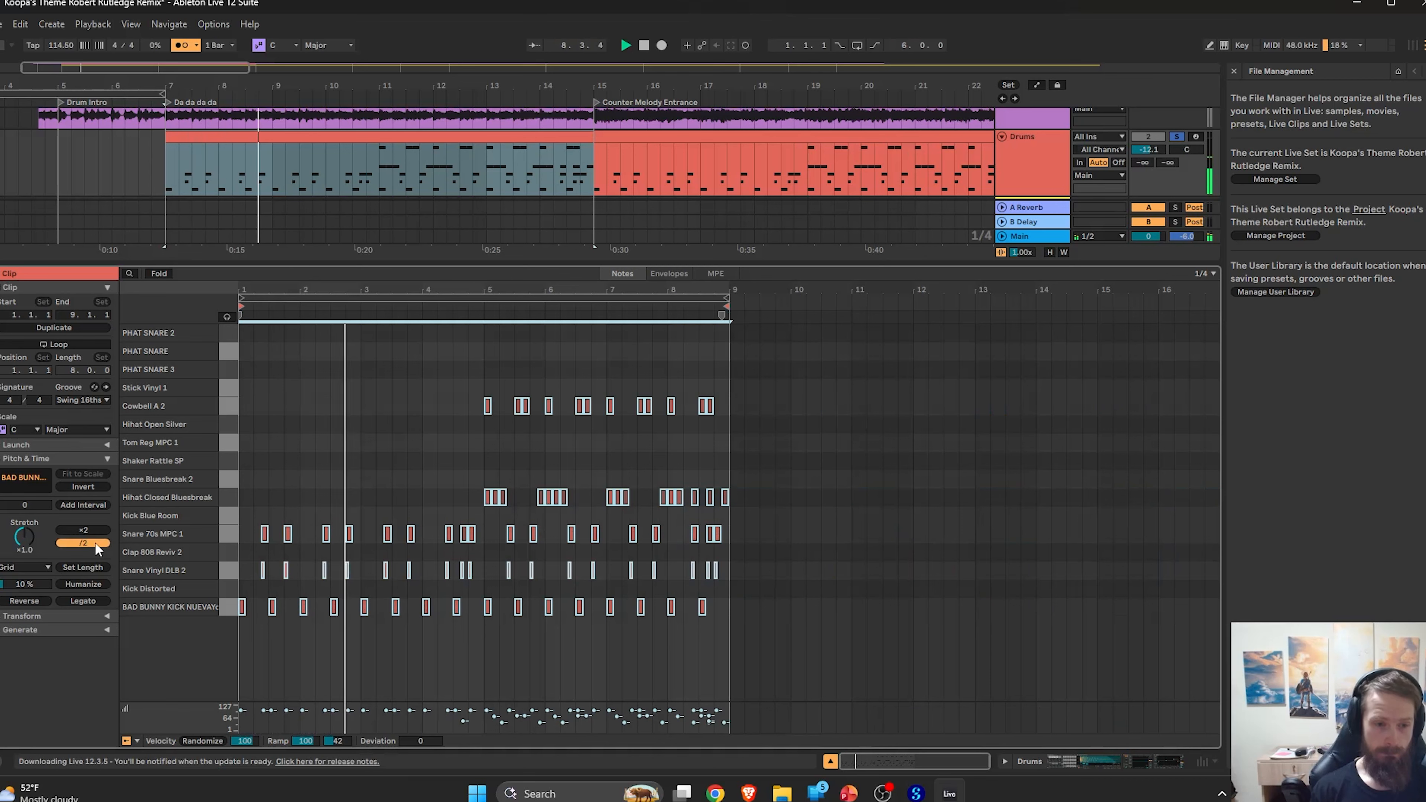
left_click(95, 541)
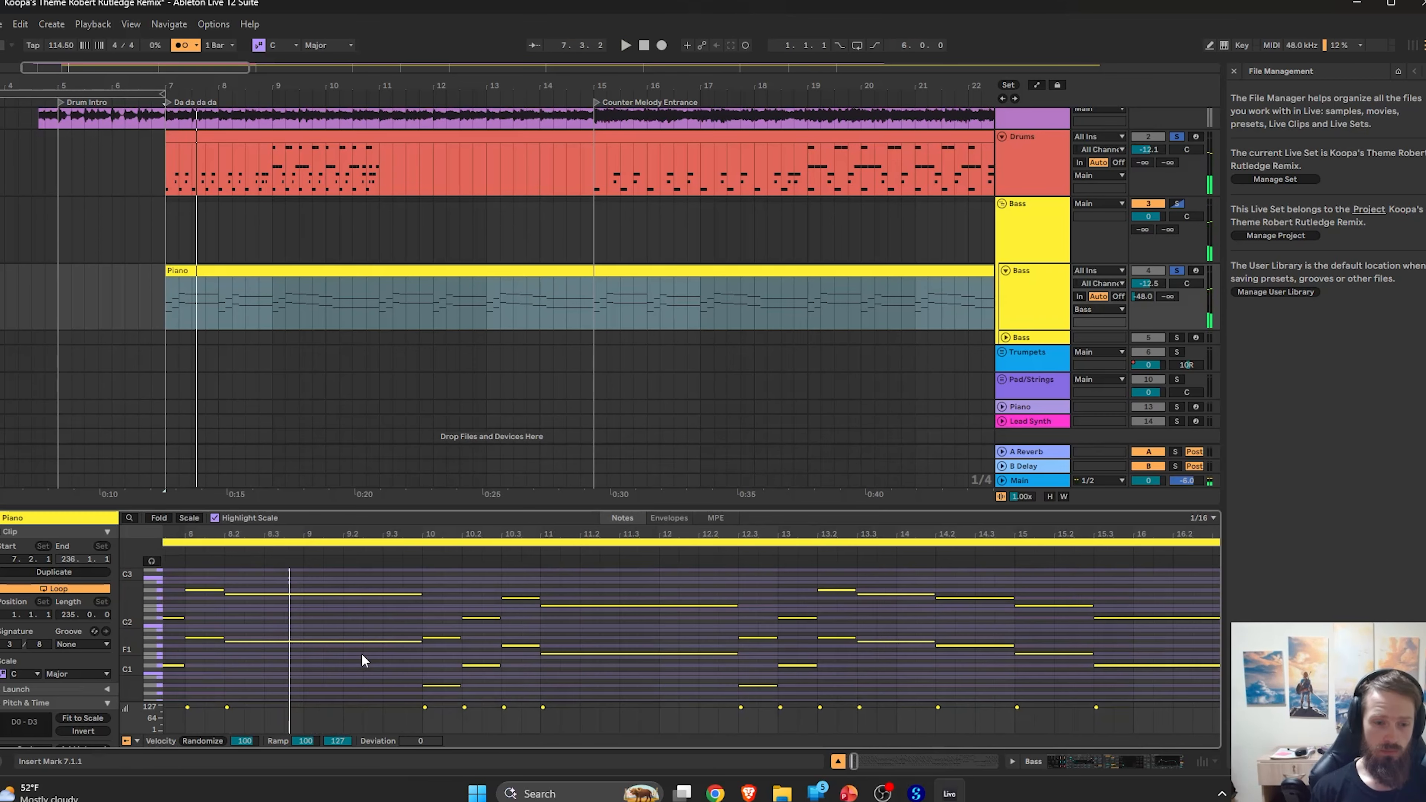
Shorten the long G#1 and G#2 bass notes starting at 8.2.1 to end at about 8.3.2, and play the result.
scroll(343, 659, "down", 1)
scroll(343, 658, "left", 2)
left_click_drag(440, 637, 422, 605)
key("space")
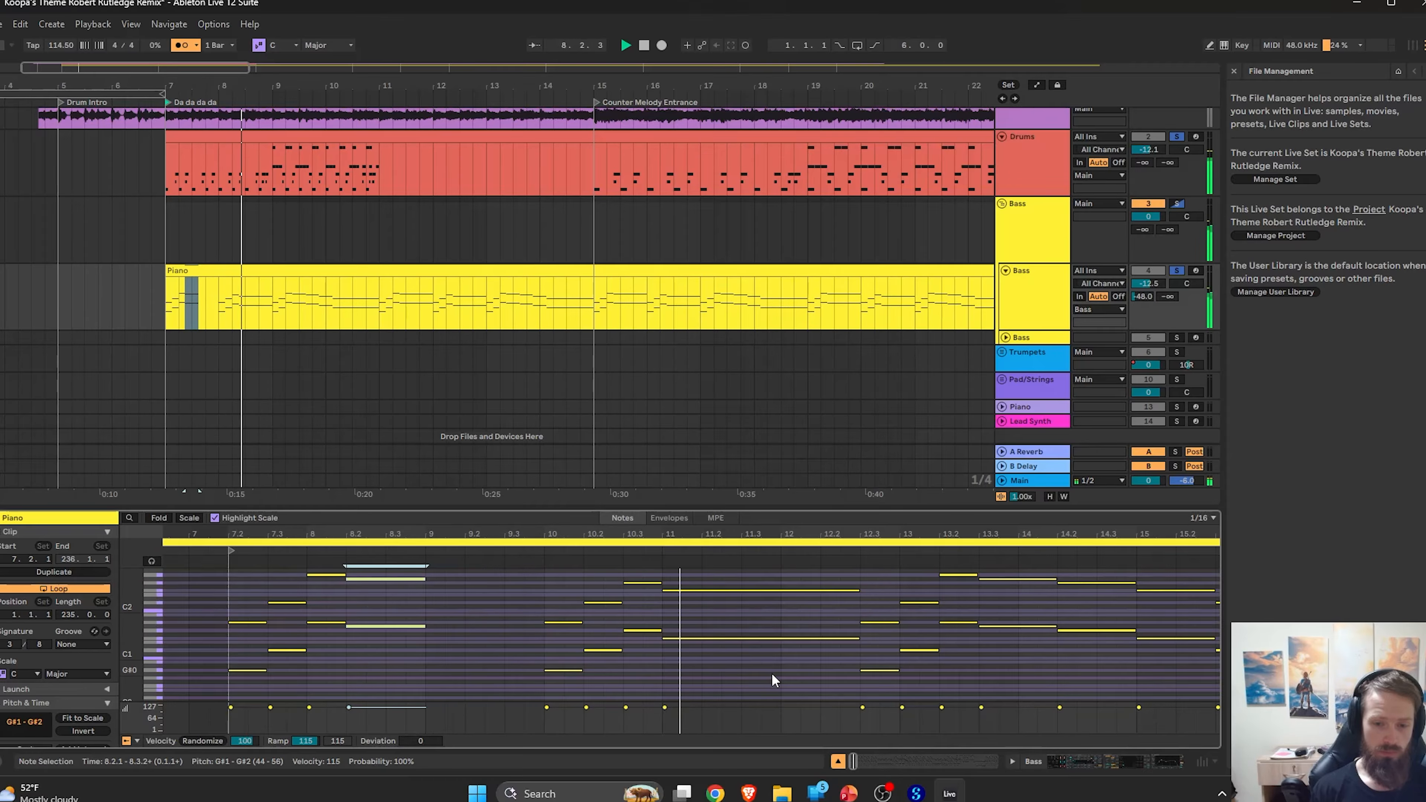
Listen to the edited bass clip against the drum pattern and stop playback.
left_click_drag(771, 674, 742, 591)
left_click(228, 565)
key("space")
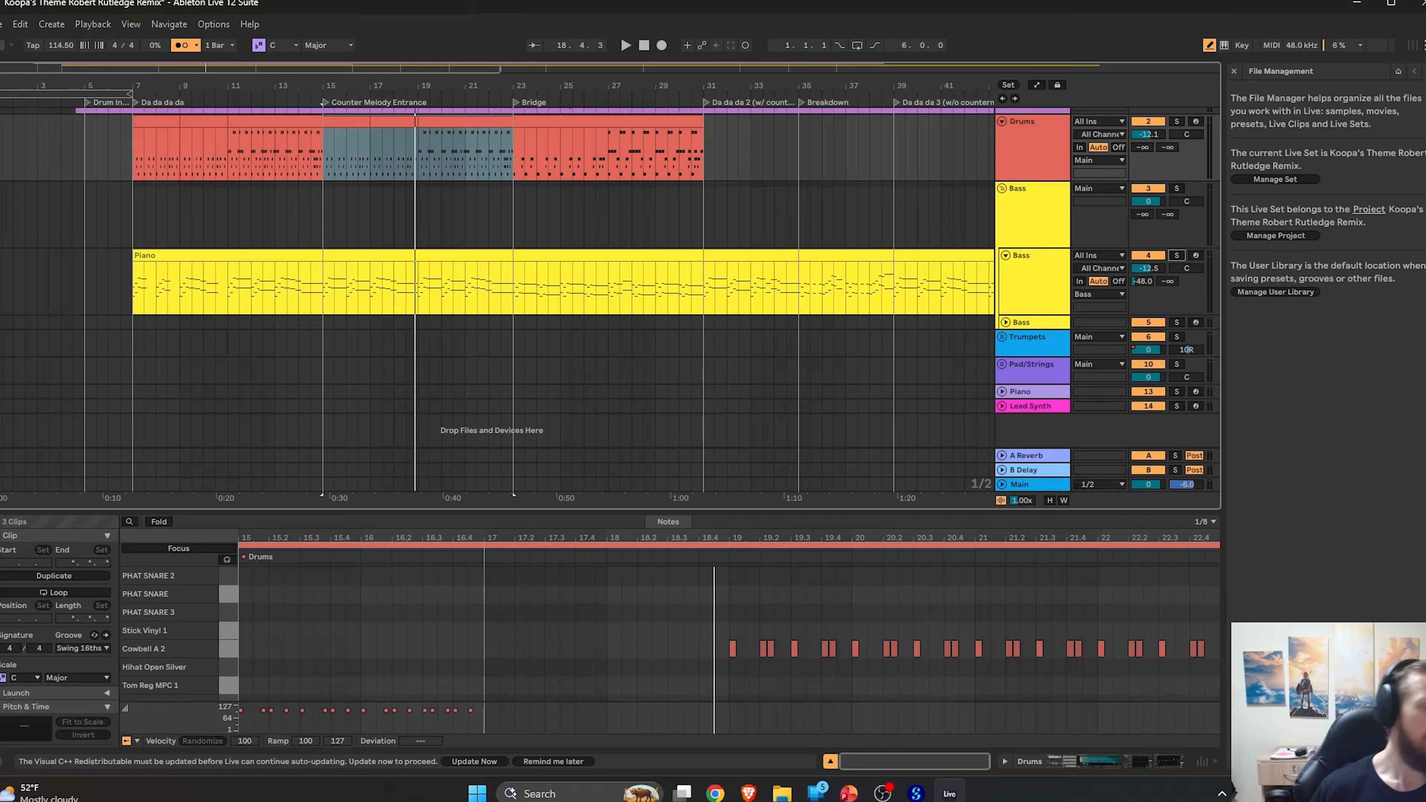
Import the Piano melody MIDI onto the first track inside the Trumpets group and move the clip earlier to start around 4.4.1.
left_click_drag(379, 429, 323, 340)
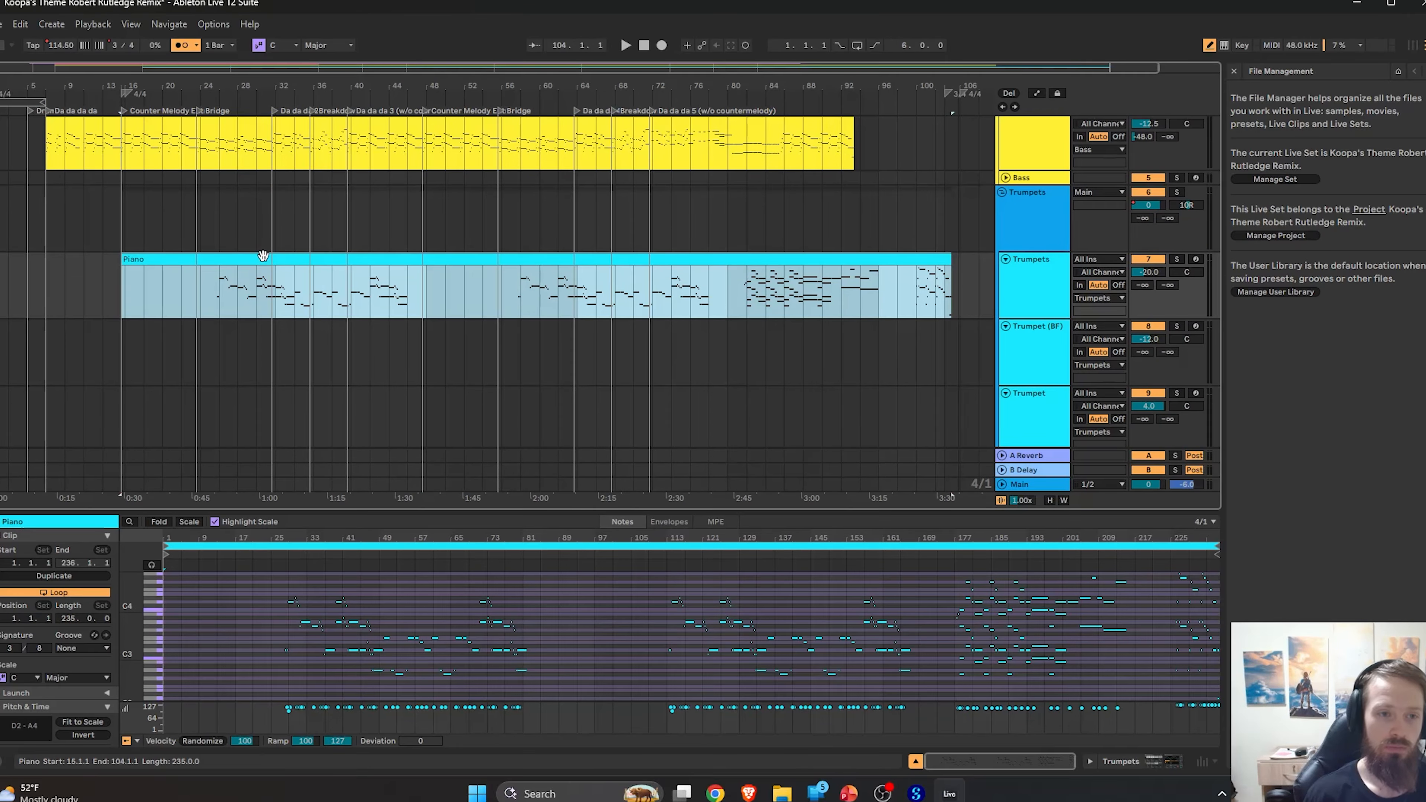
scroll(259, 260, "up", 1)
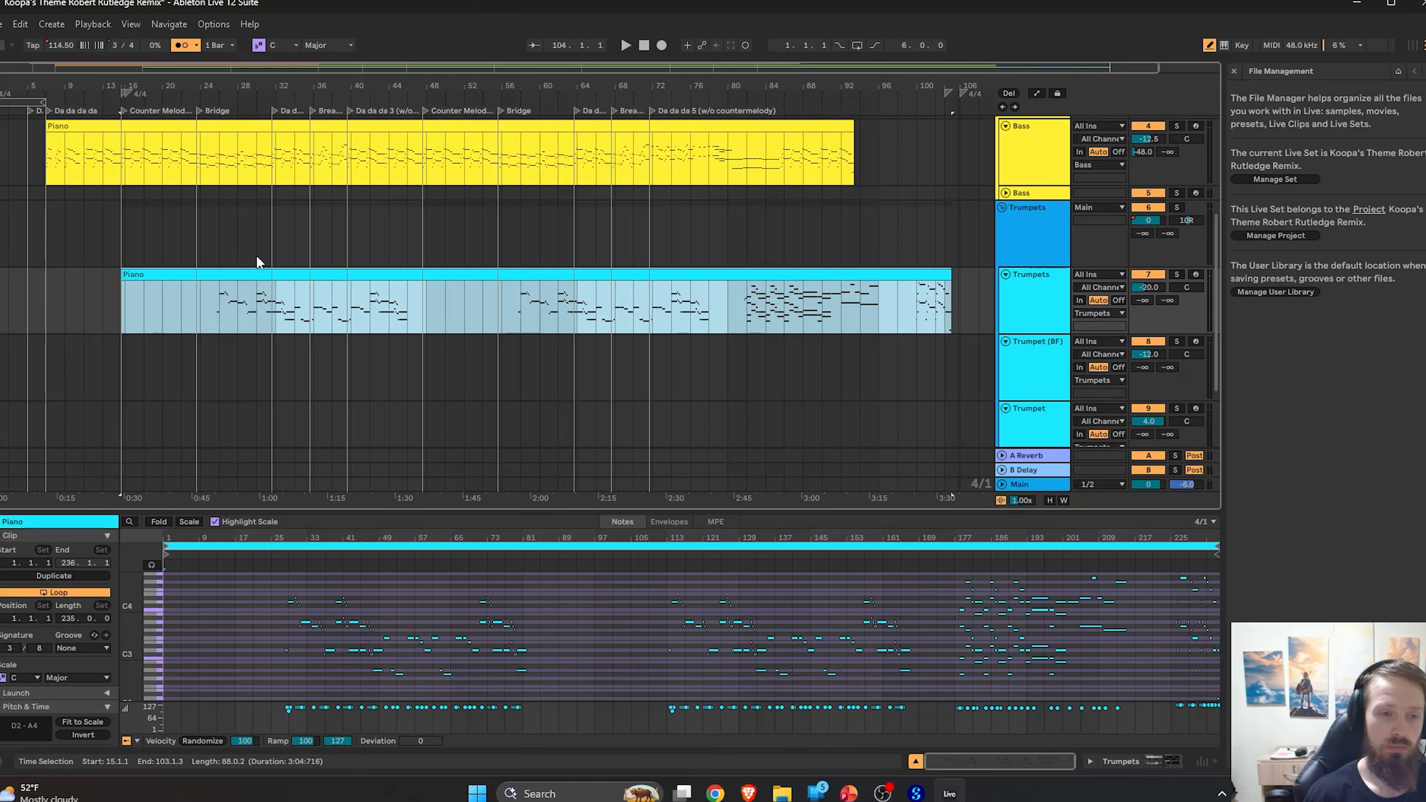
scroll(256, 261, "up", 5)
scroll(253, 263, "left", 4)
left_click_drag(289, 274, 161, 287)
scroll(162, 285, "left", 4)
left_click_drag(495, 276, 139, 278)
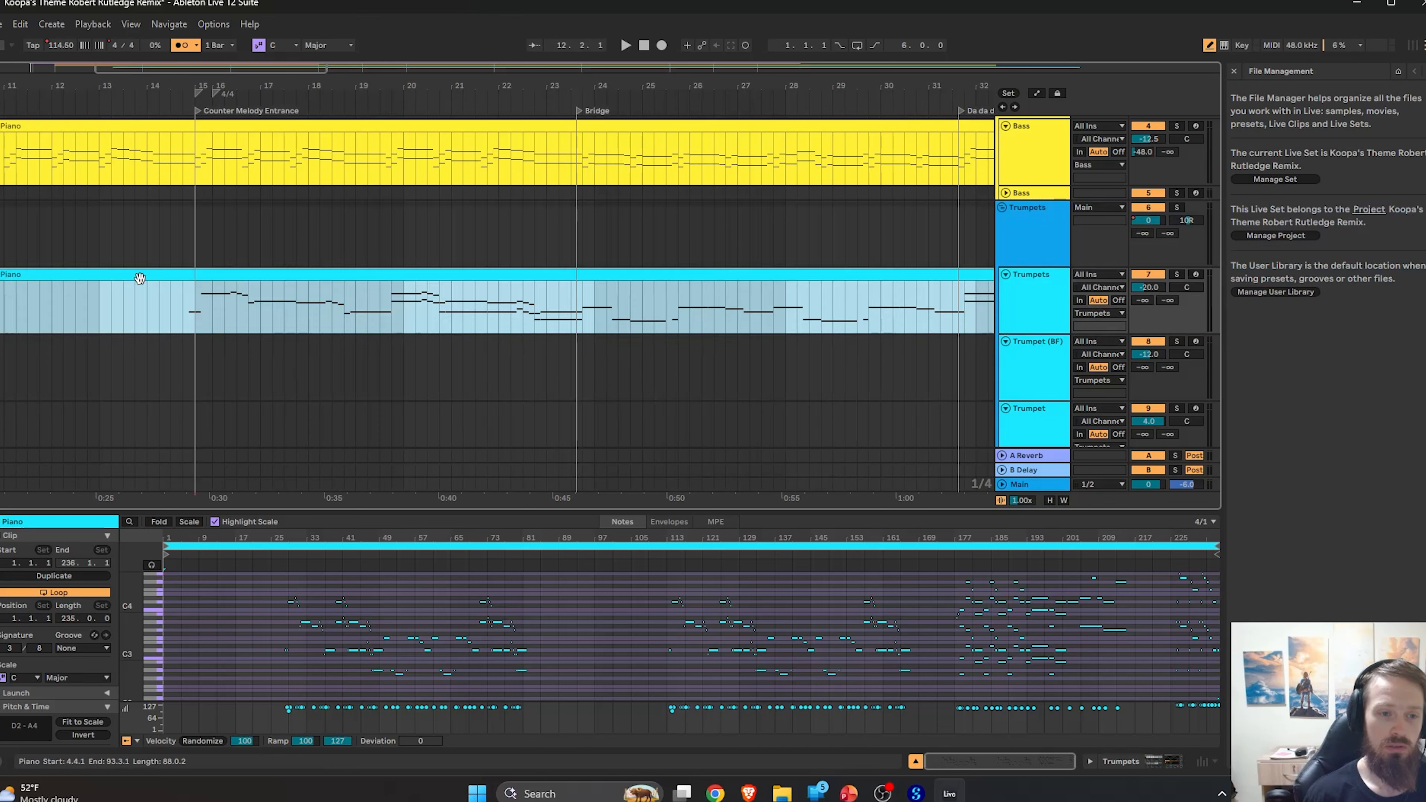
Nudge the trumpet clip to start at 4.3.3, lining its first long note up with the Counter Melody Entrance marker.
scroll(187, 287, "up", 5)
left_click_drag(243, 276, 218, 284)
scroll(280, 293, "down", 3)
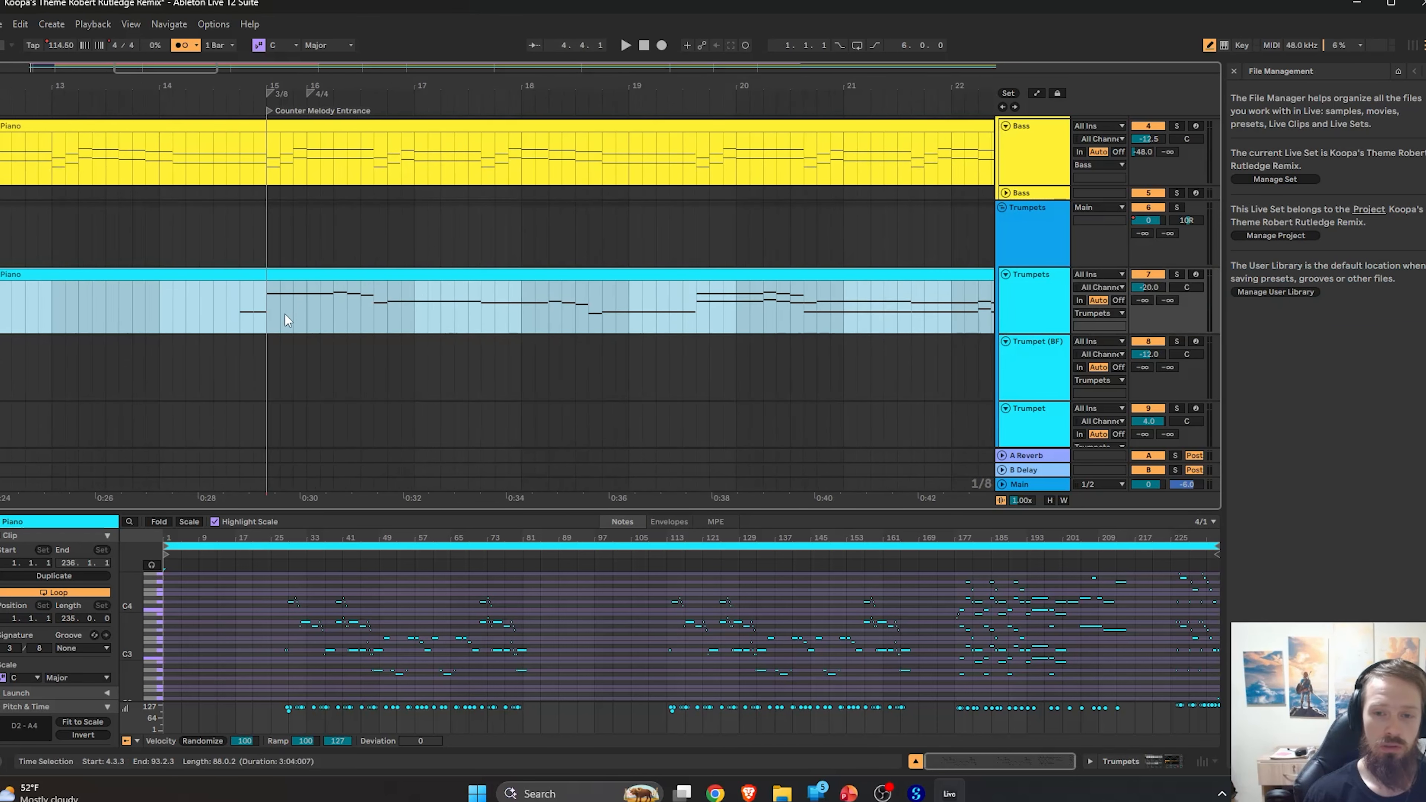
scroll(297, 323, "down", 5)
scroll(347, 340, "down", 1)
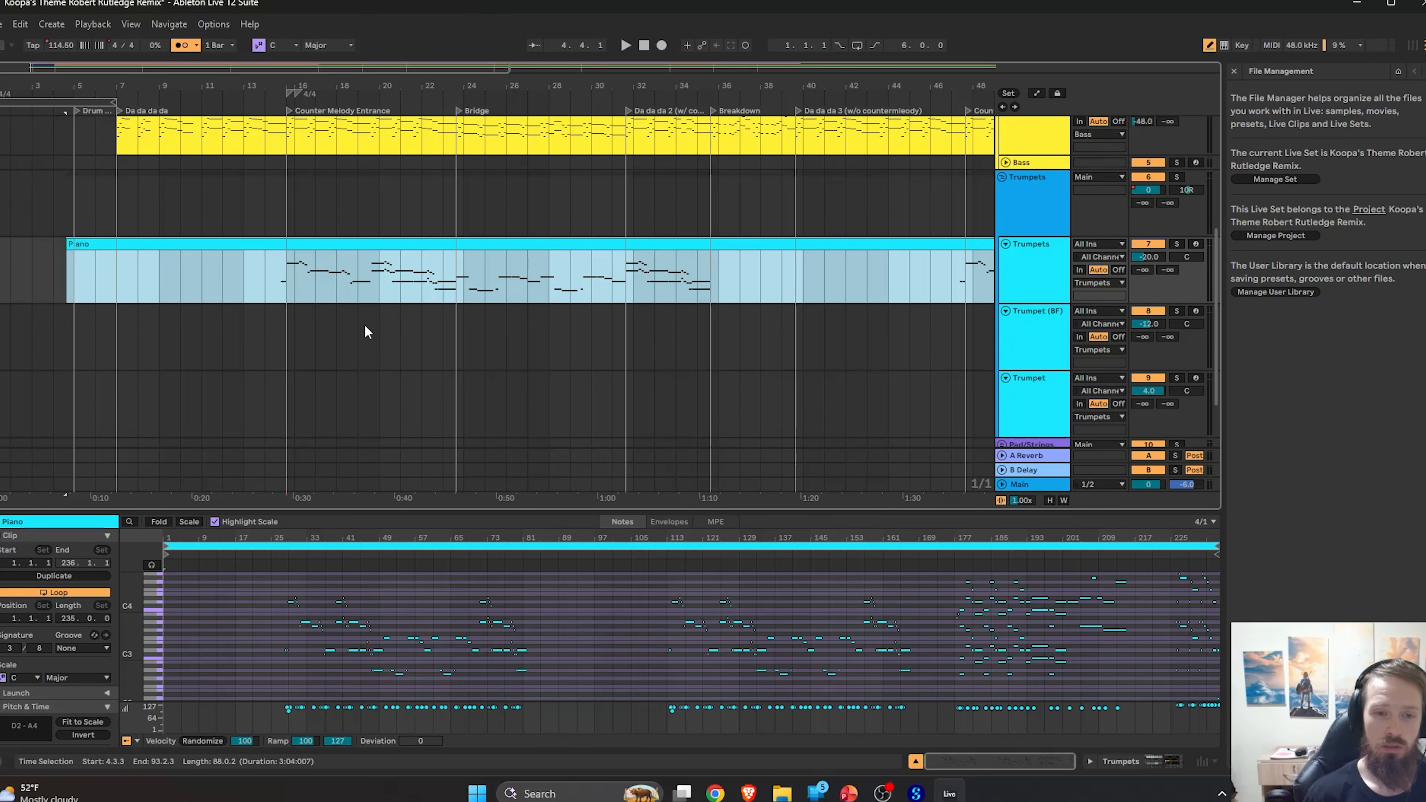
Copy the Piano clip onto the Trumpet (BF) and Trumpet tracks, aligned with the original's start at 4.3.3.
scroll(365, 327, "down", 3)
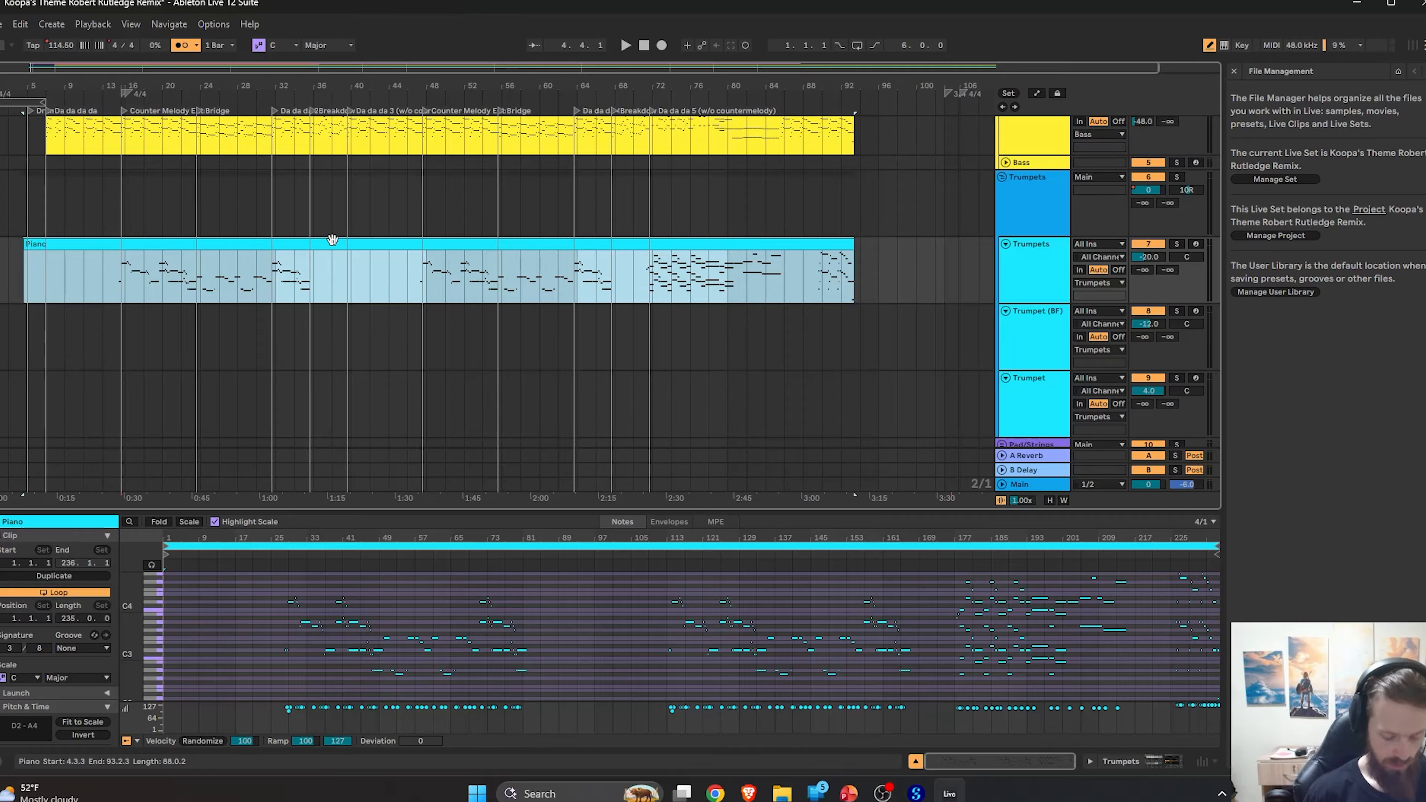
left_click(25, 340)
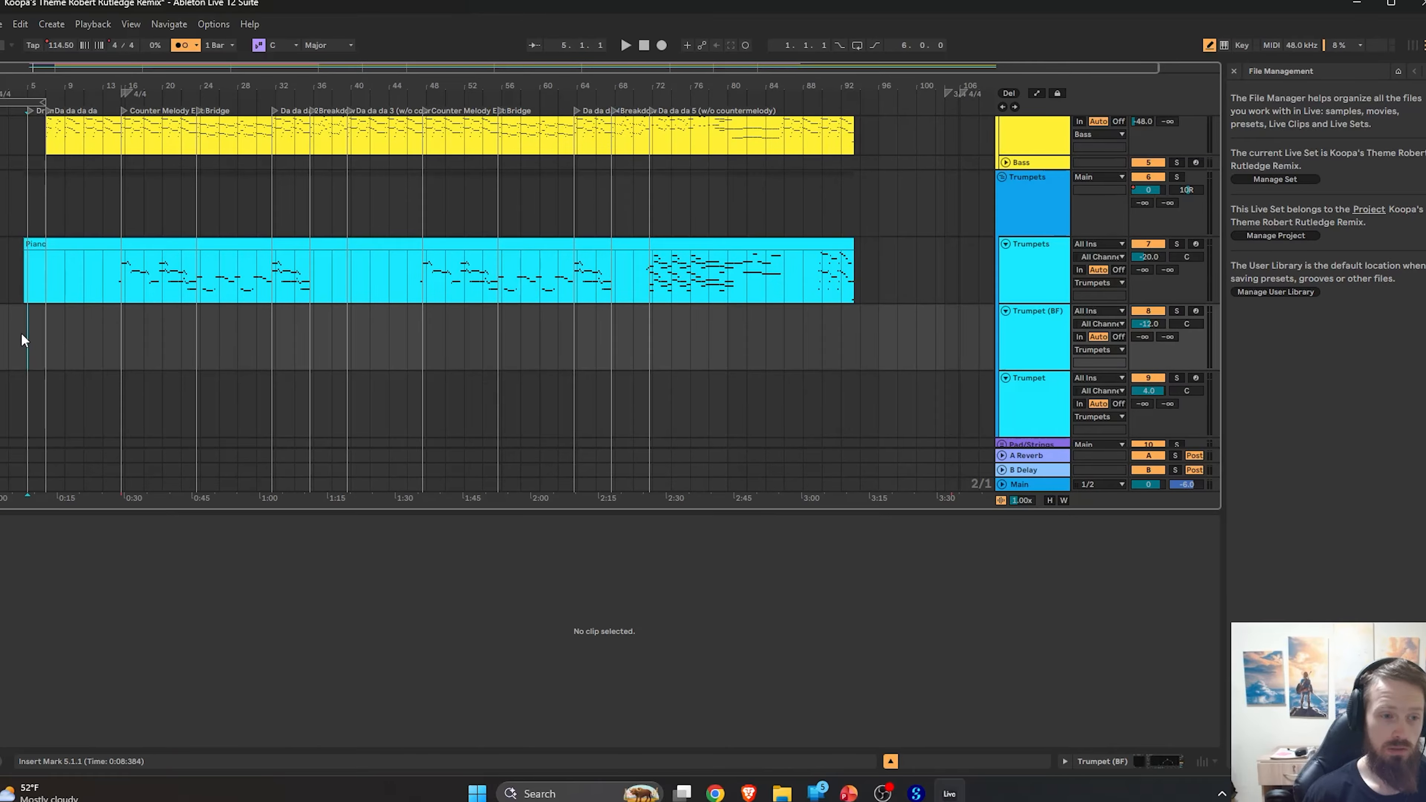
scroll(535, 363, "down", 1)
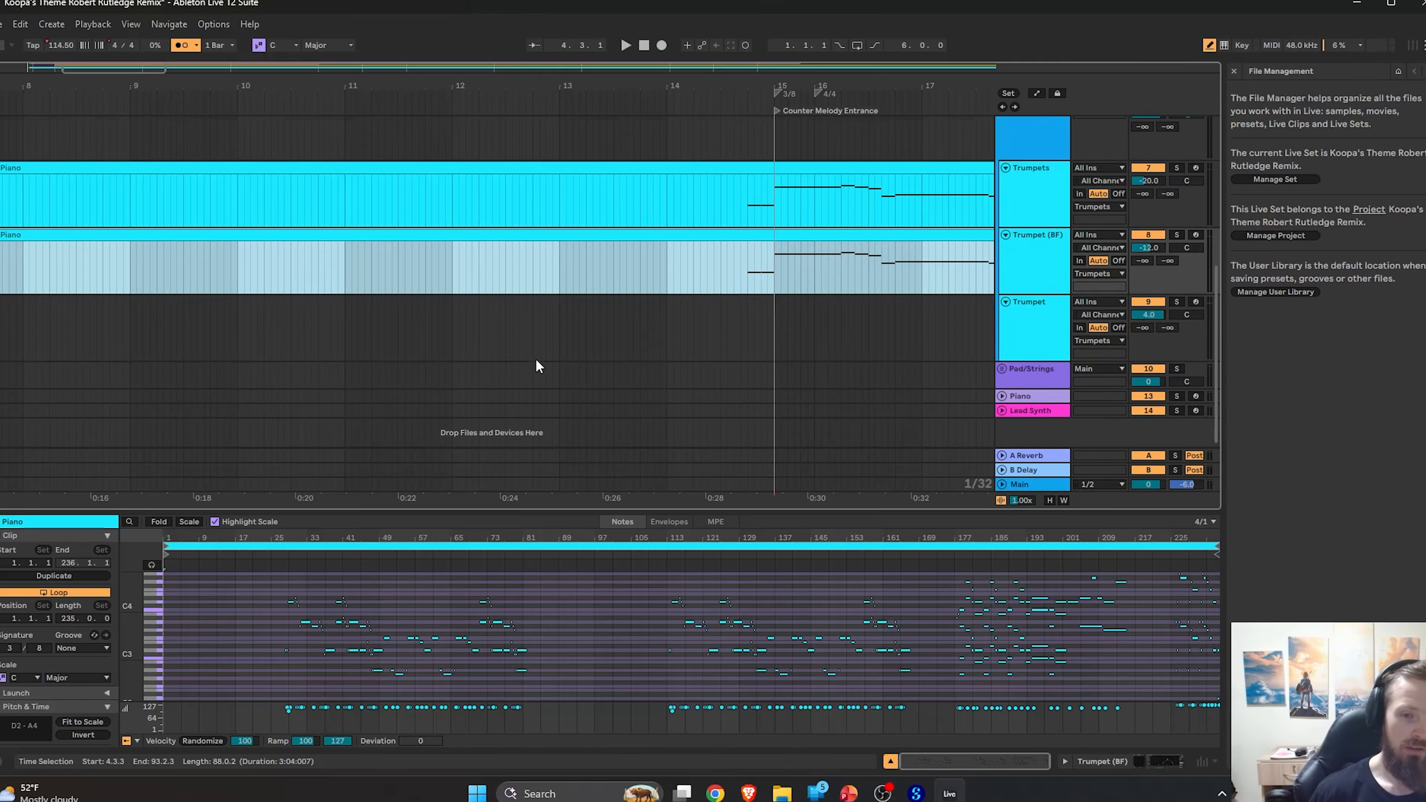
scroll(524, 358, "left", 2)
scroll(523, 358, "down", 5)
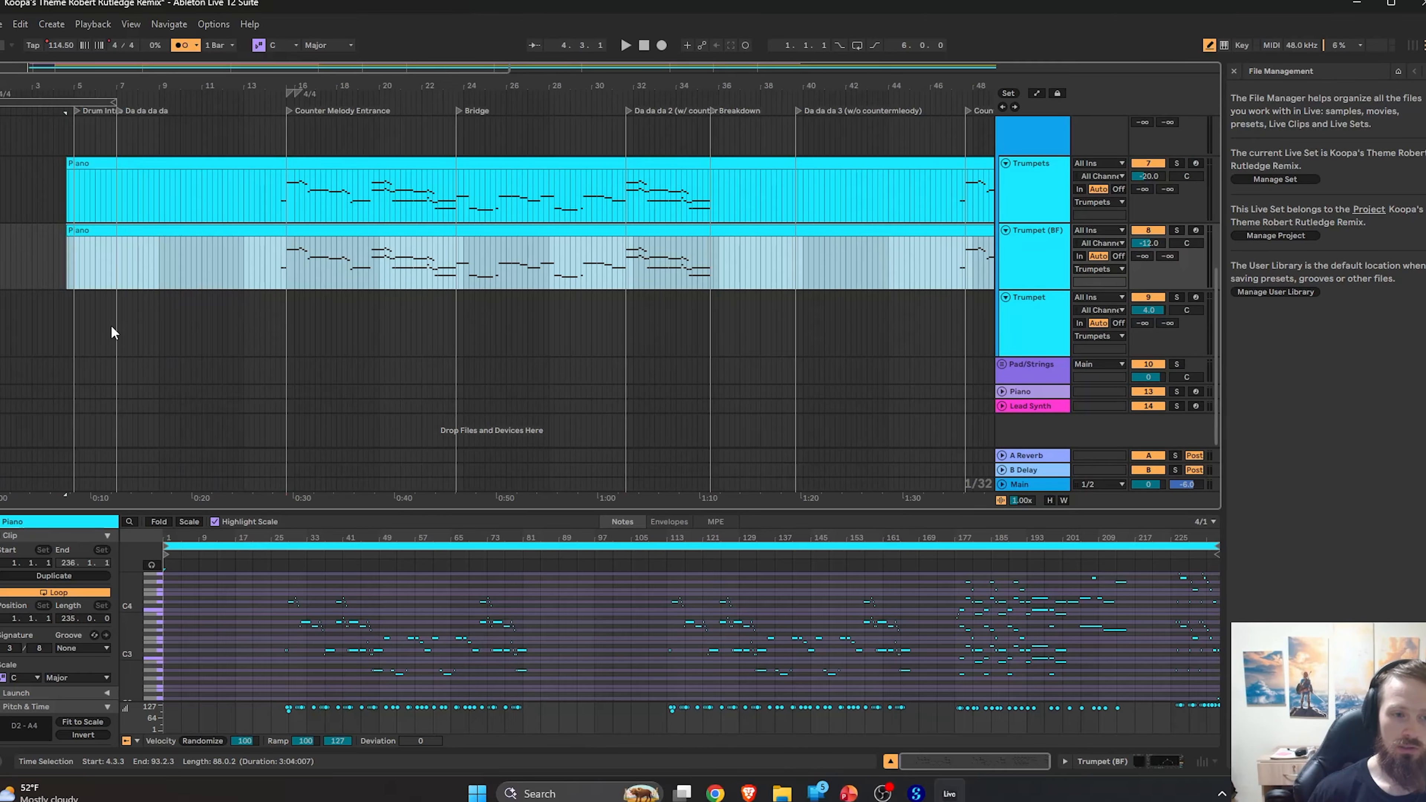
left_click(65, 333)
scroll(70, 324, "up", 5)
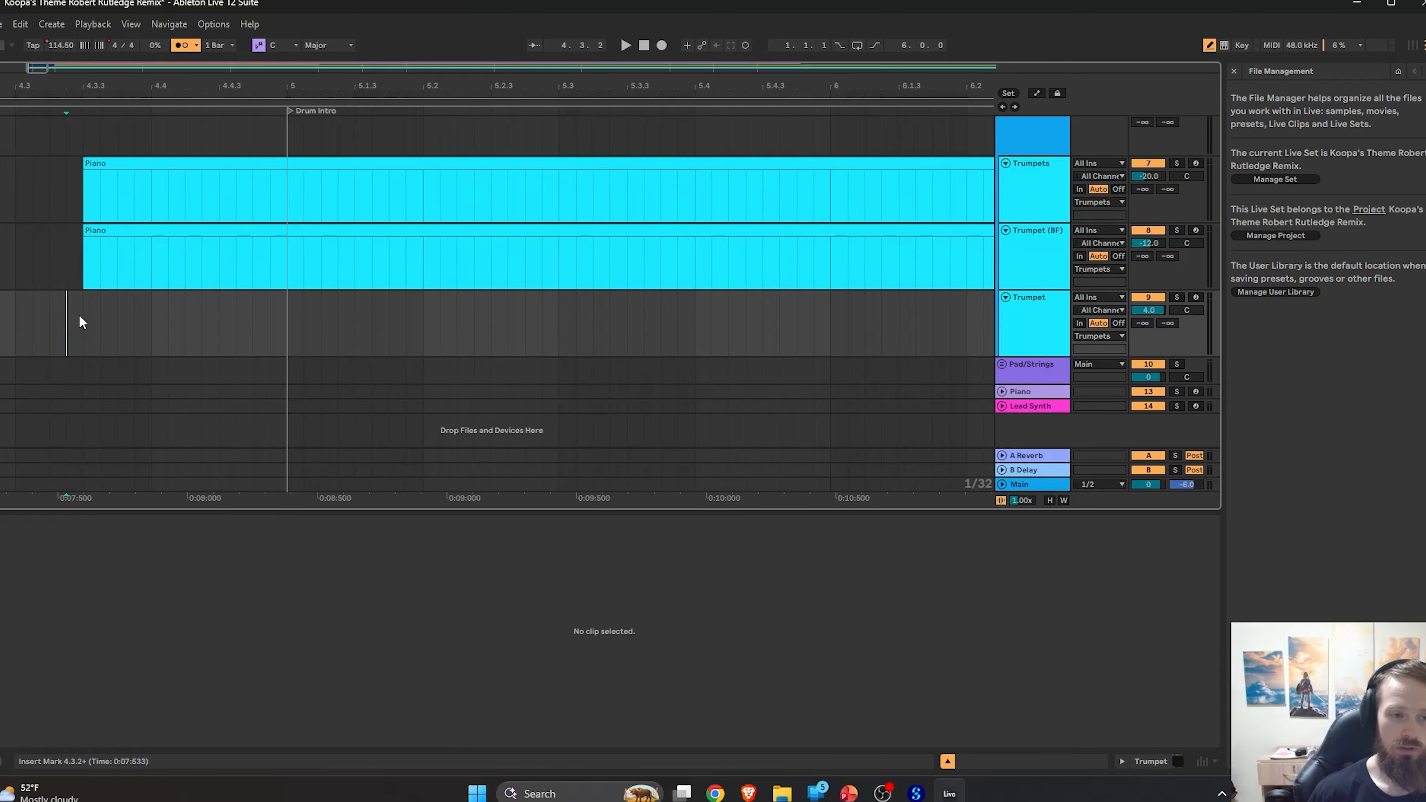
key("ctrl+v")
scroll(165, 305, "down", 5)
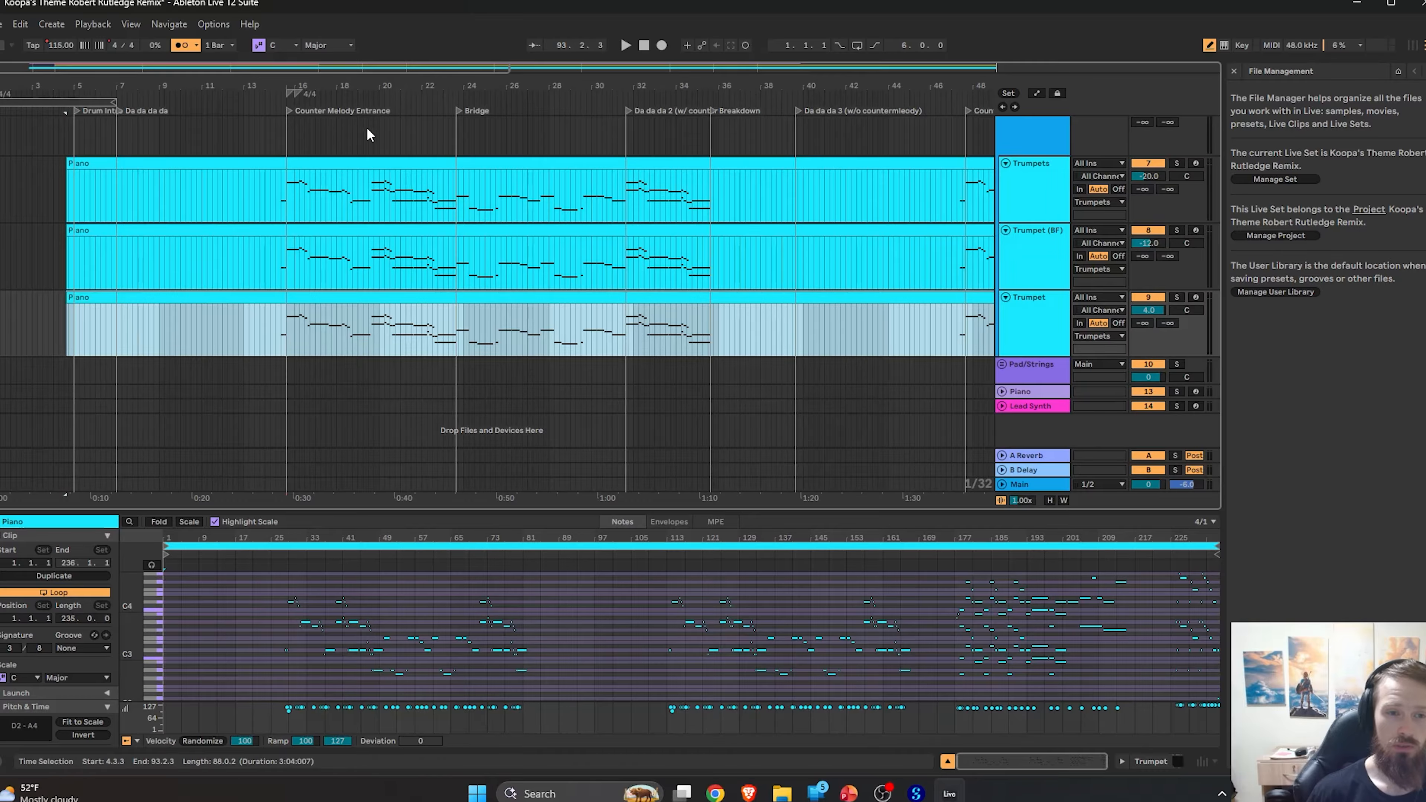
Play the Counter Melody Entrance section to hear the three trumpet layers with the drums and bass.
scroll(1074, 181, "up", 6)
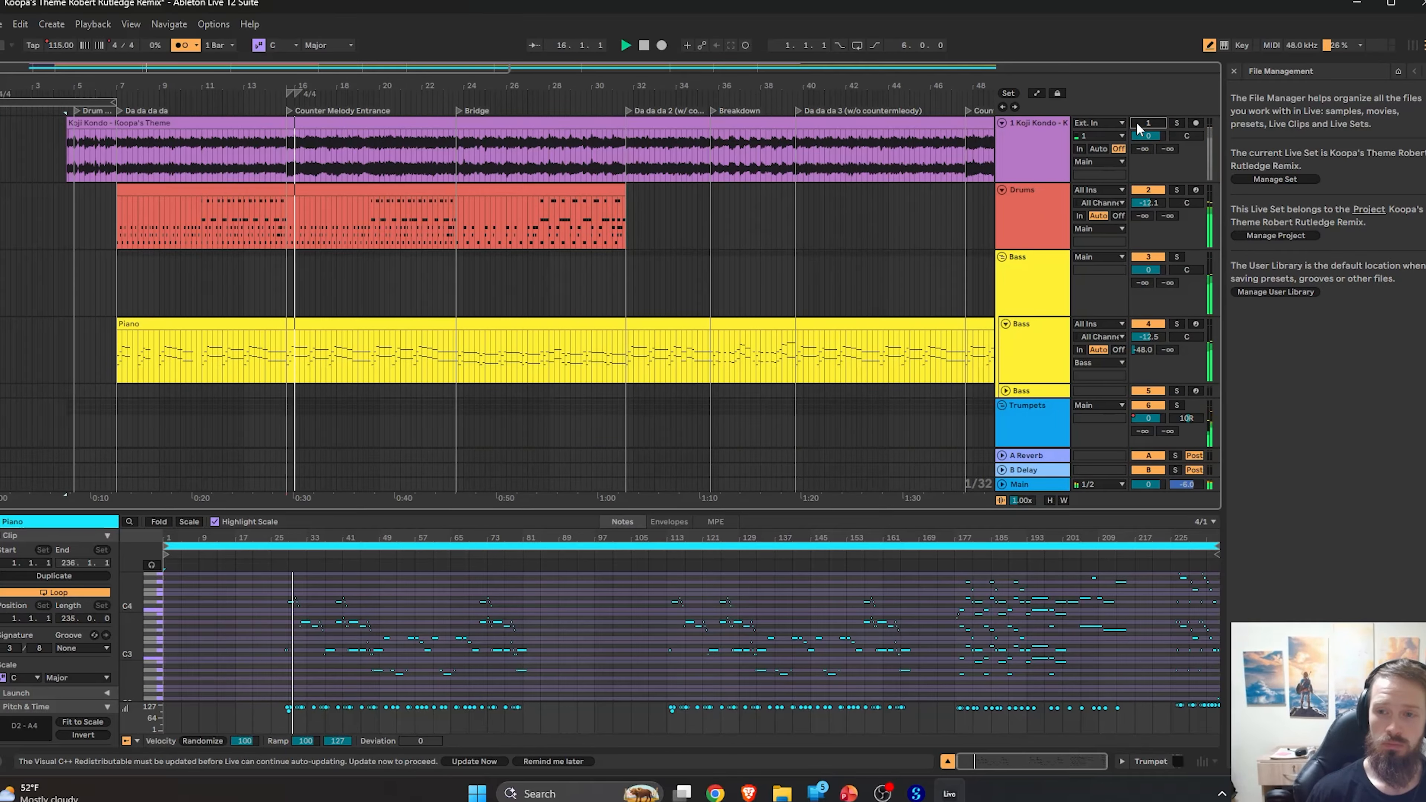
scroll(282, 354, "down", 2)
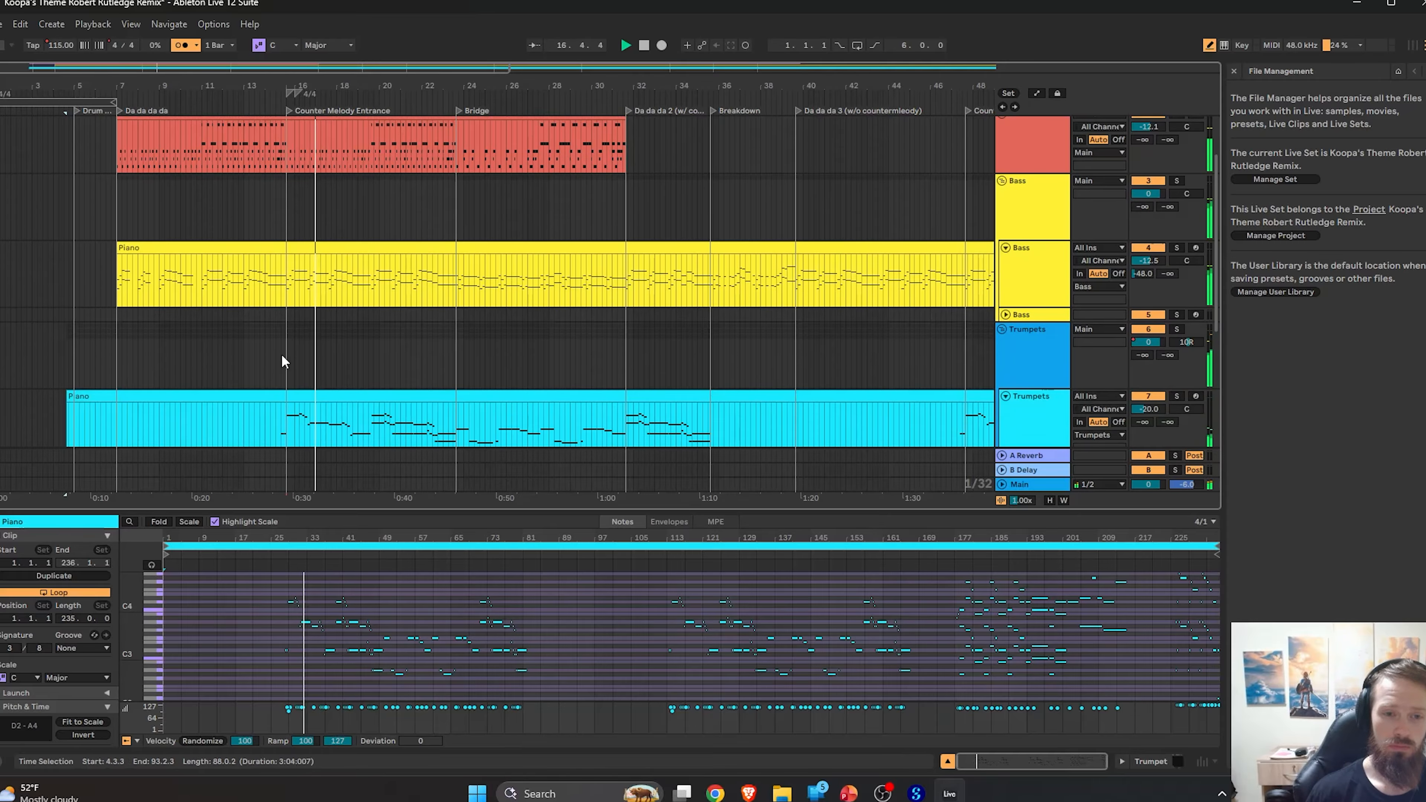
scroll(282, 358, "down", 3)
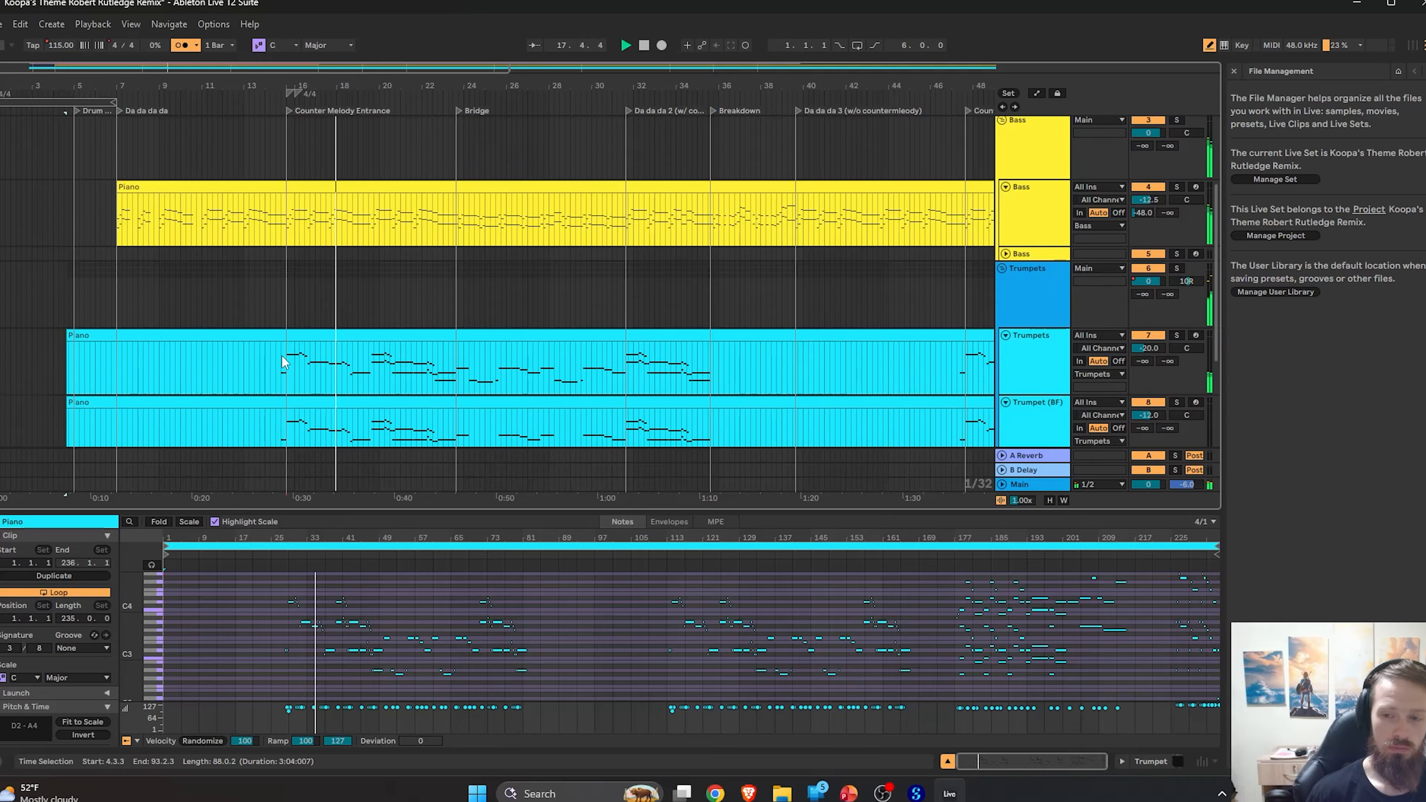
scroll(281, 354, "down", 5)
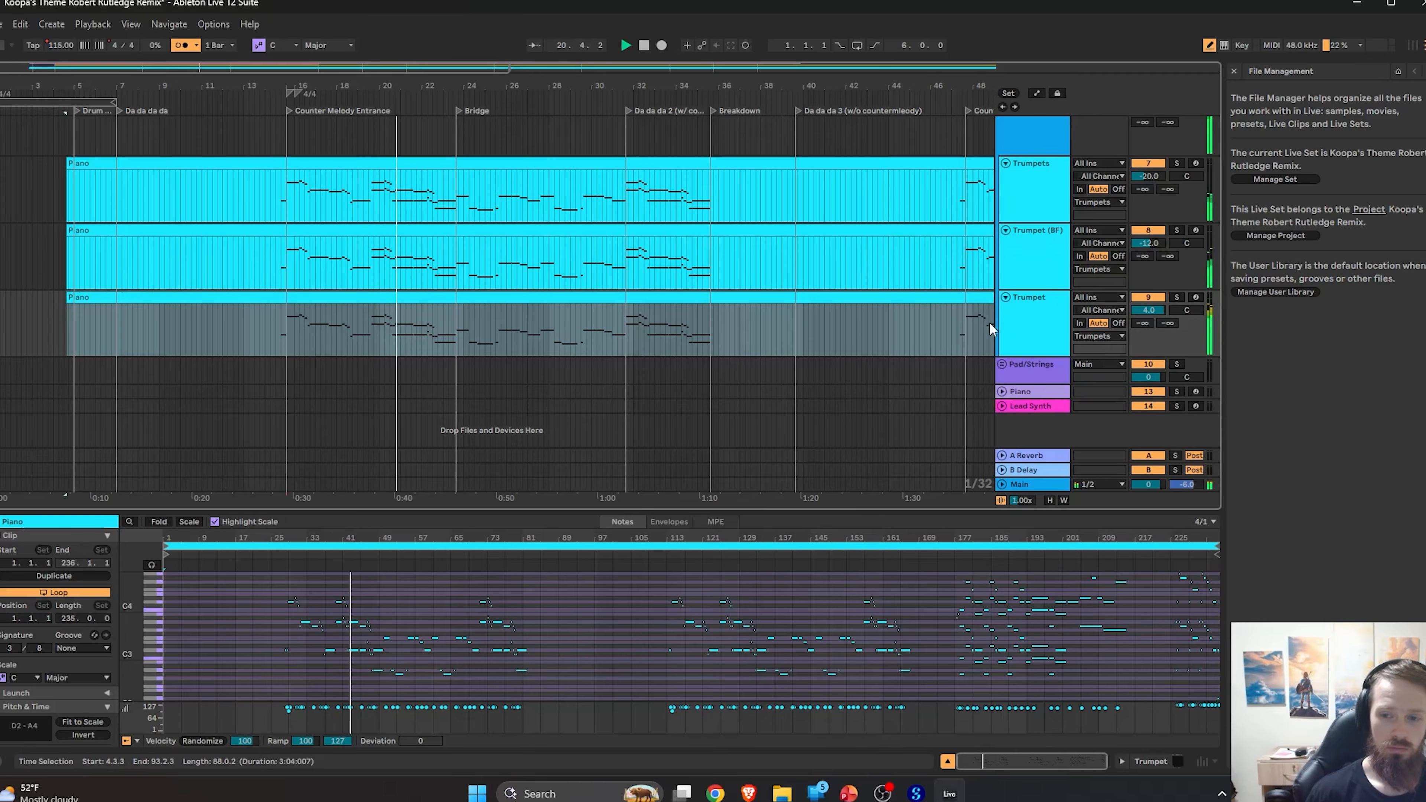
Expand the Pad/Strings group to show its Pad and Strings tracks.
left_click(1002, 363)
scroll(714, 362, "down", 3)
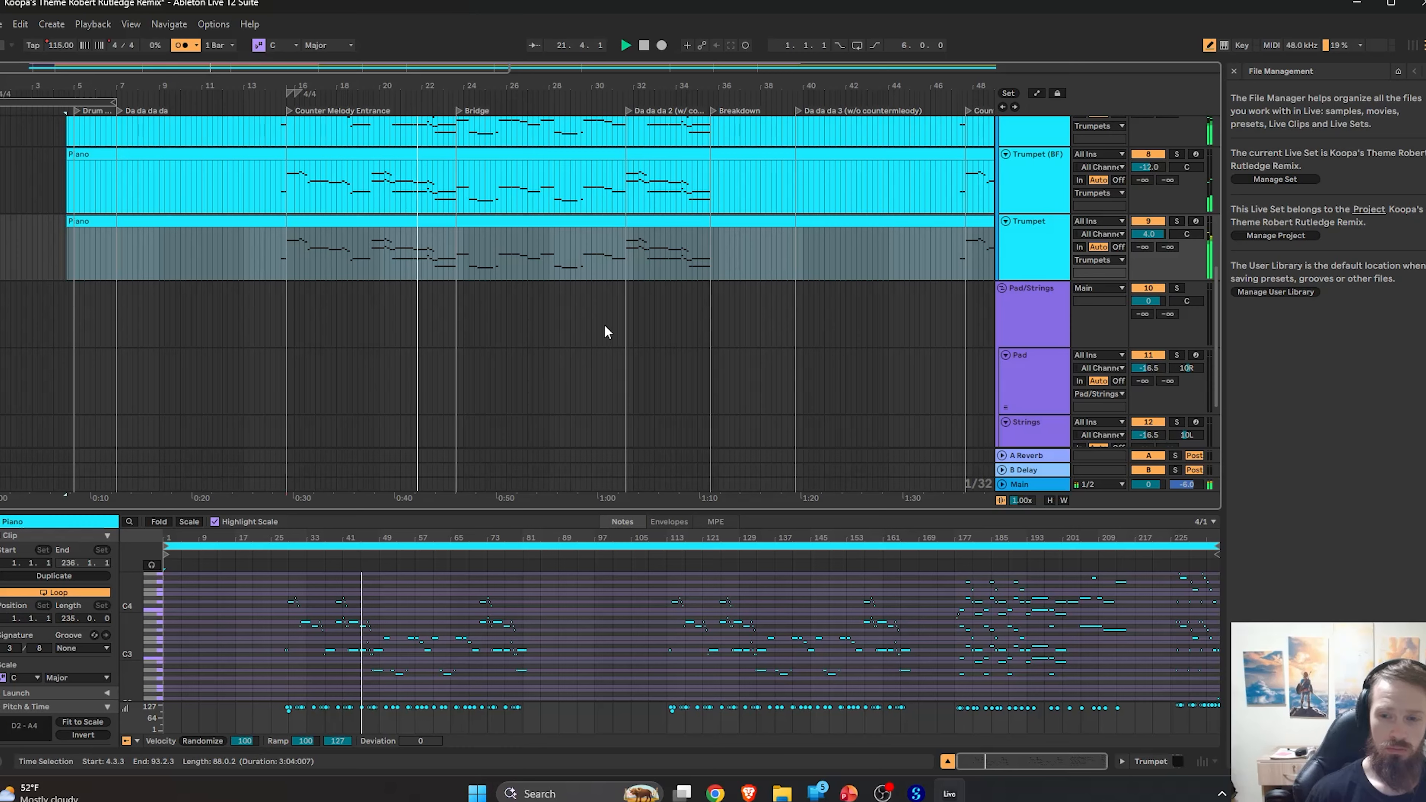
scroll(958, 318, "down", 3)
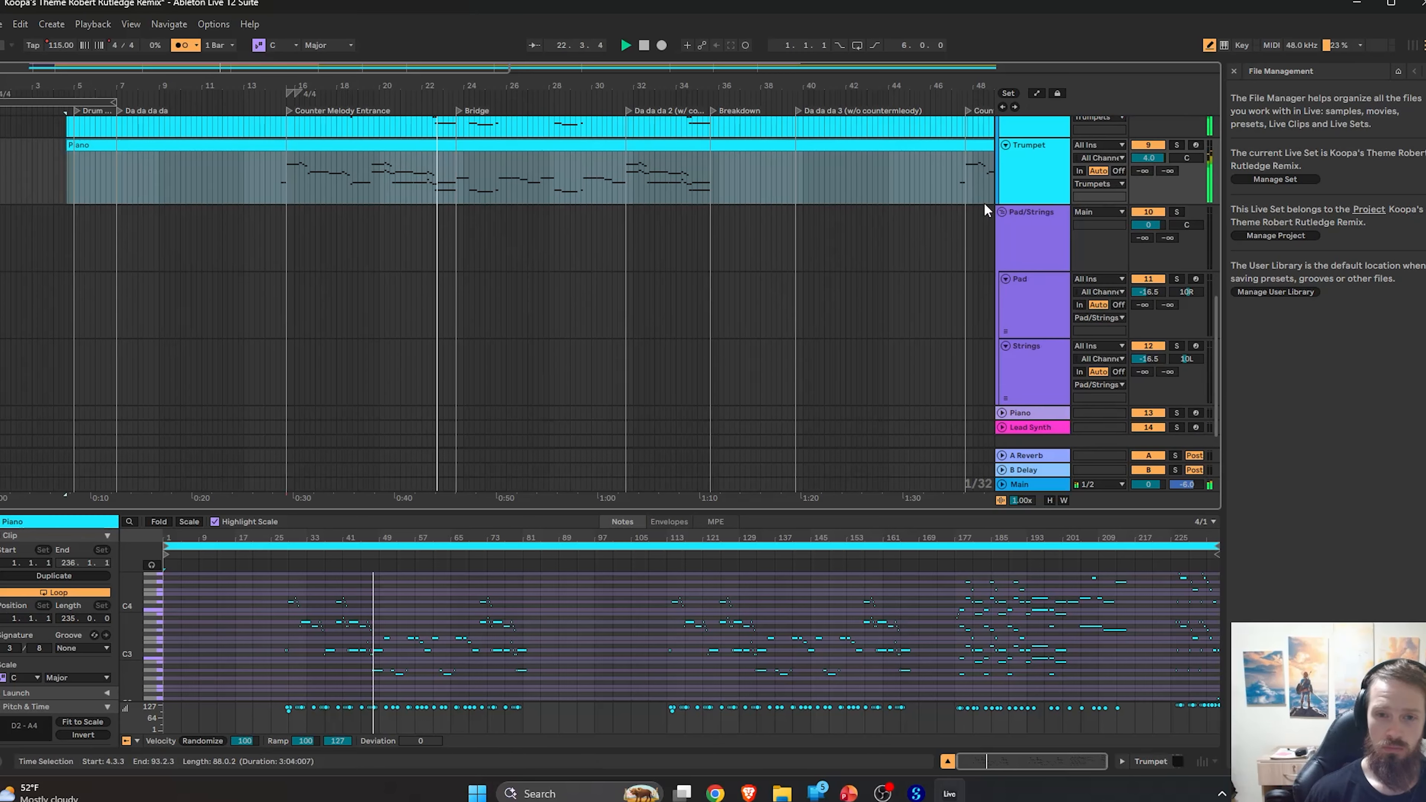
scroll(589, 276, "up", 3)
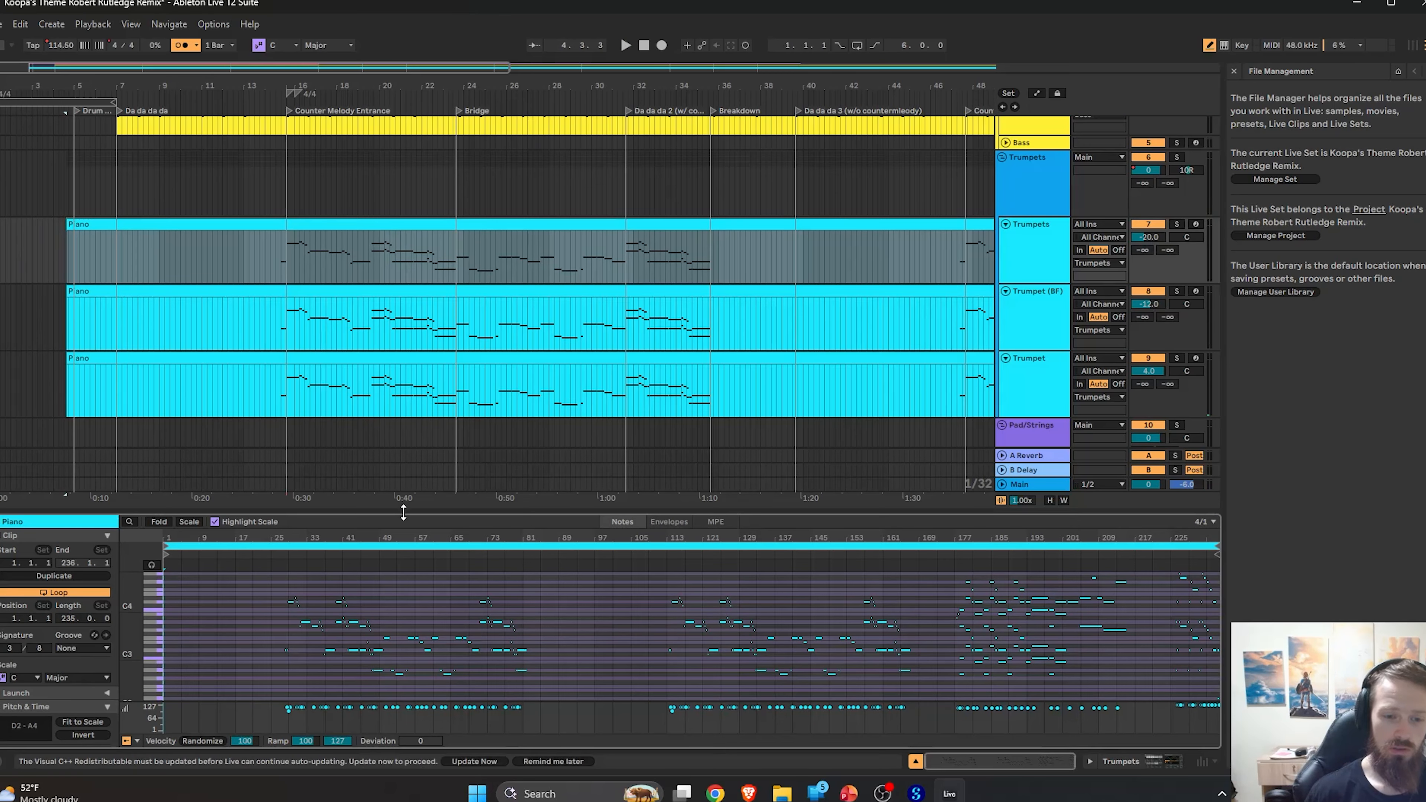
Enlarge the note editor and examine the trumpet melody's notes between about clip bars 31 and 82.
left_click_drag(403, 512, 438, 295)
scroll(551, 579, "up", 7)
scroll(547, 577, "left", 3)
scroll(536, 566, "left", 6)
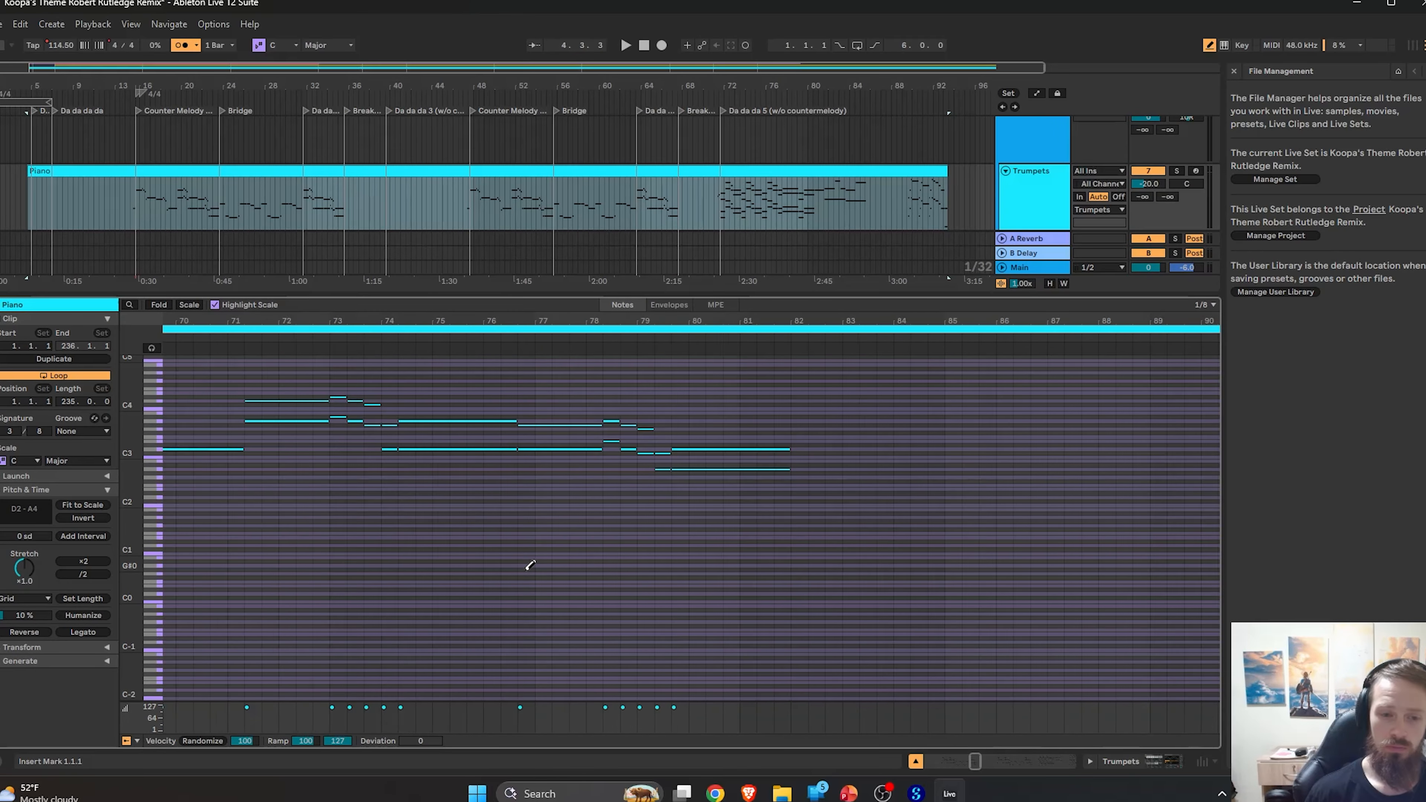
scroll(530, 565, "left", 5)
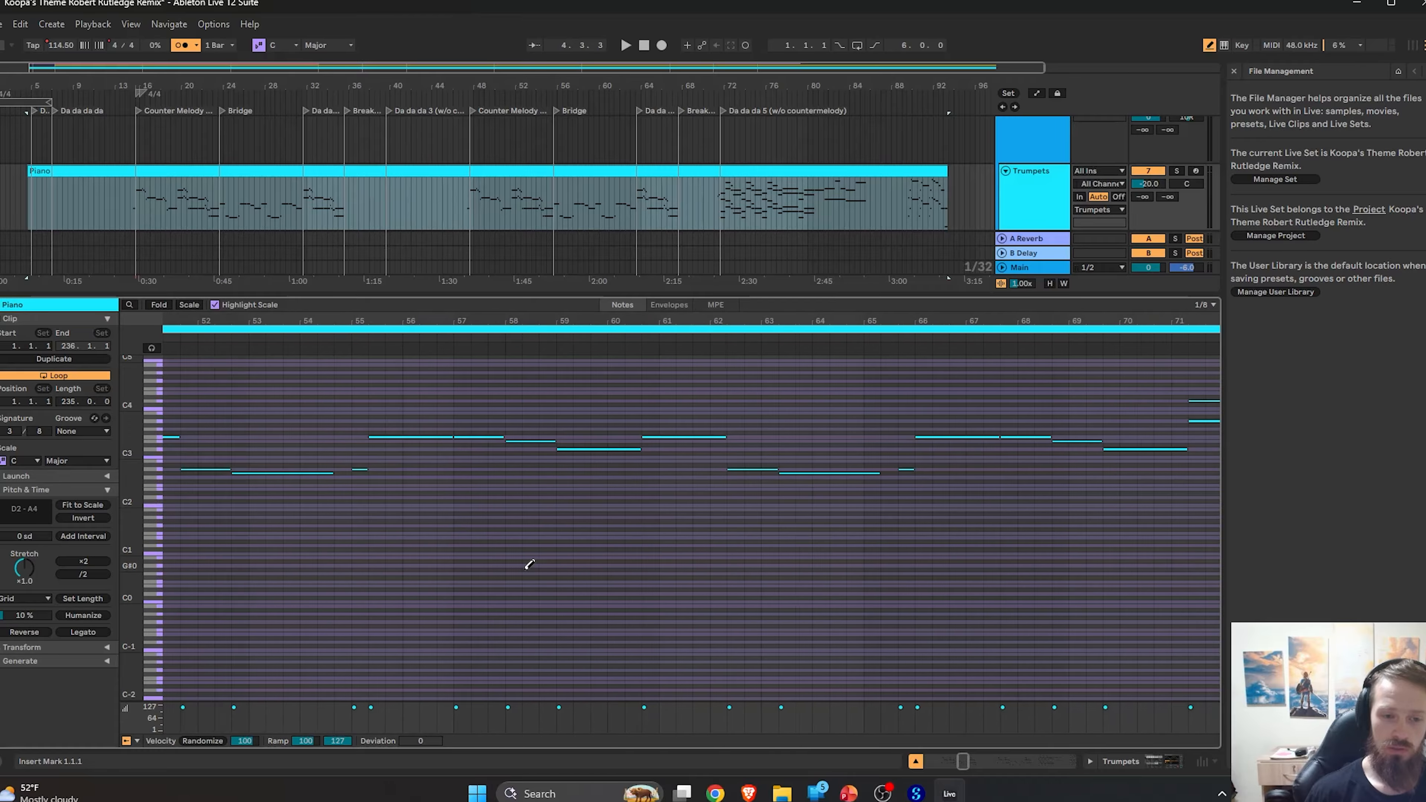
scroll(537, 555, "left", 4)
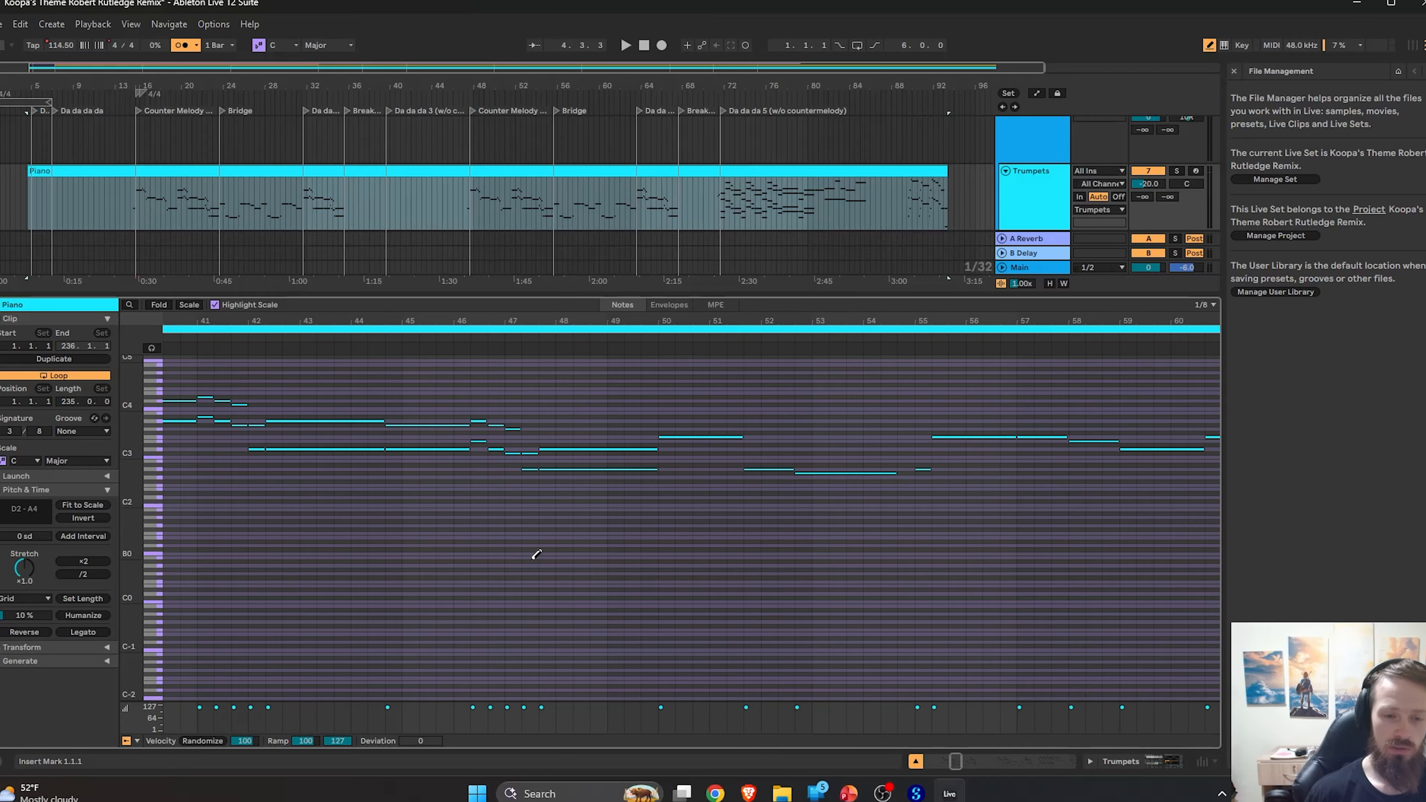
scroll(536, 554, "left", 2)
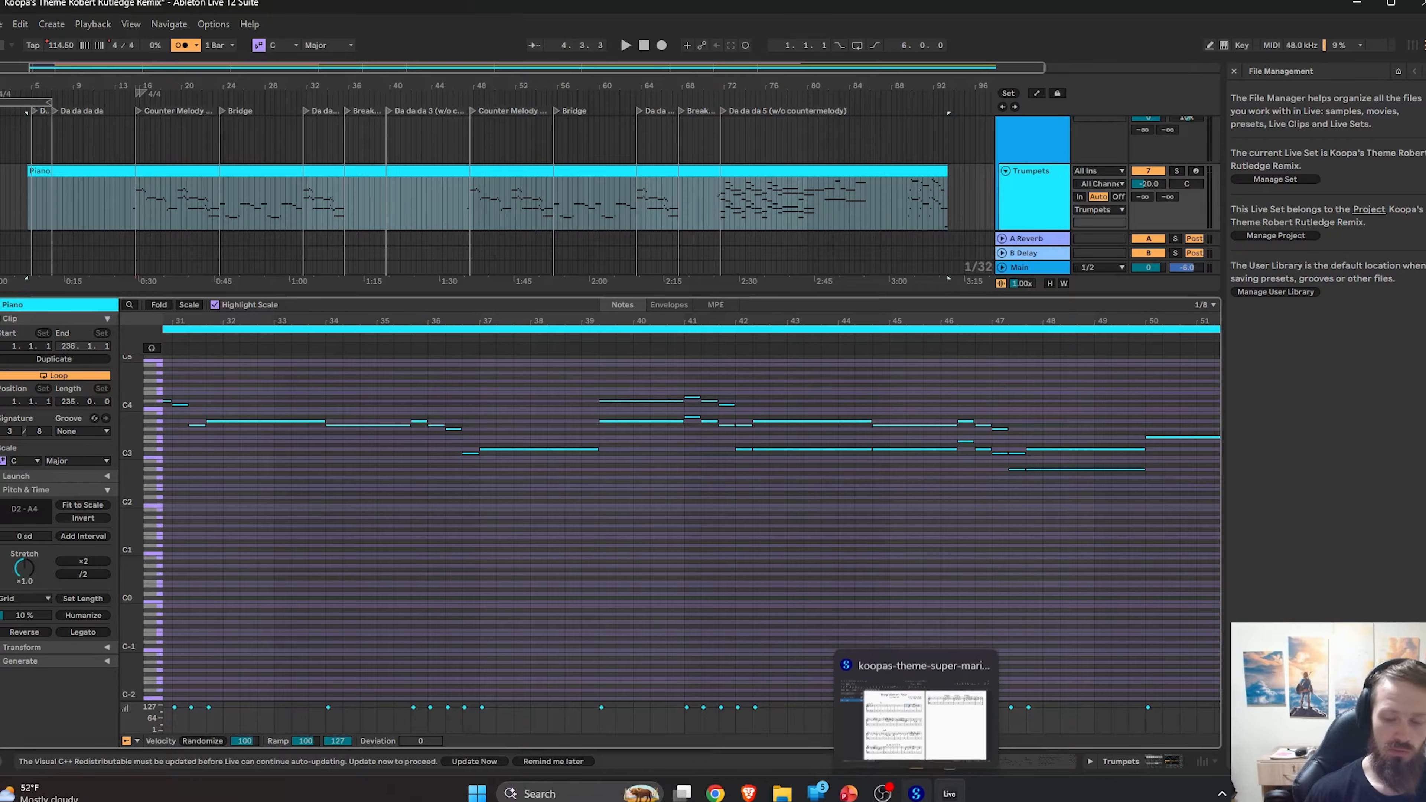
Switch to MuseScore and open the export options for the koopas-theme-super-mario-64-piano-drumkit score.
left_click(915, 793)
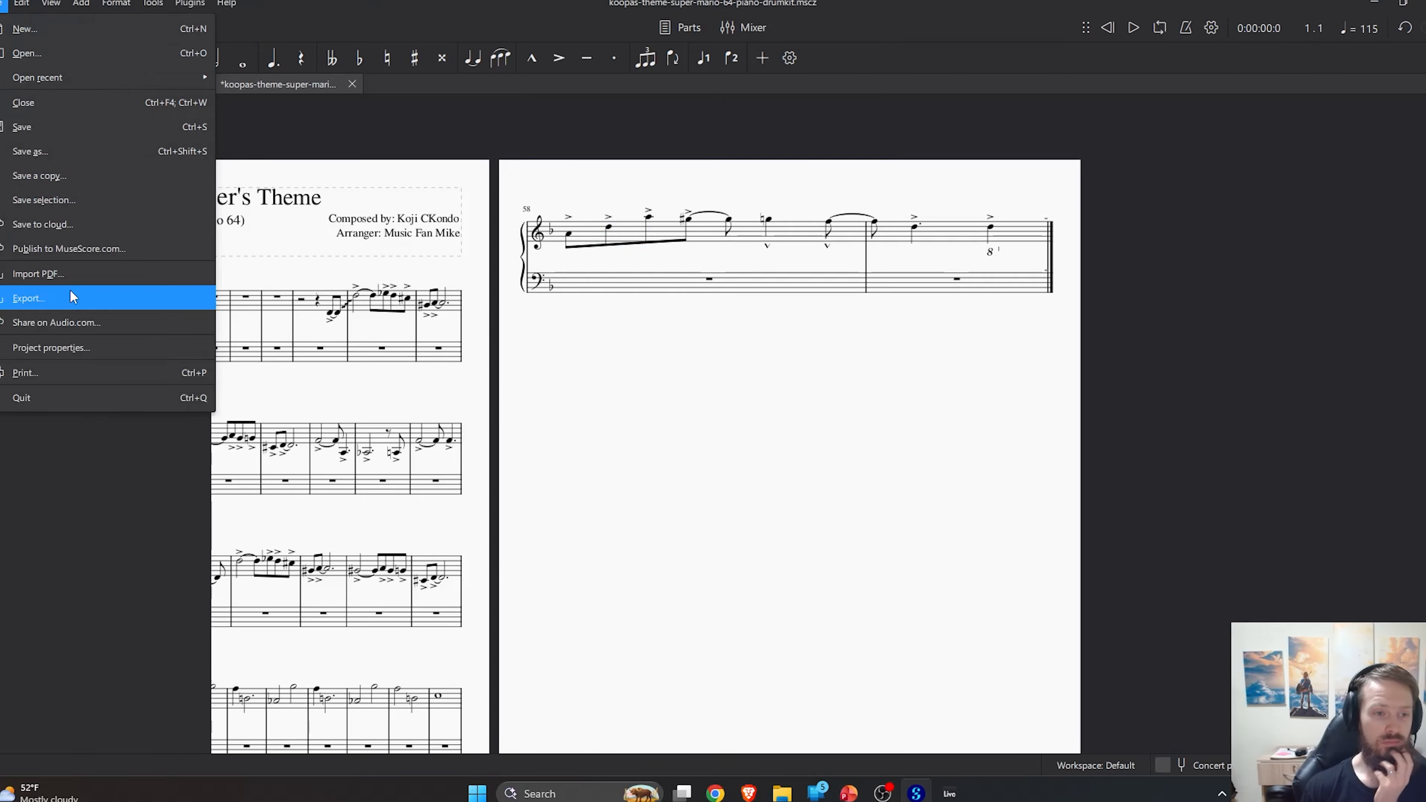
left_click(70, 296)
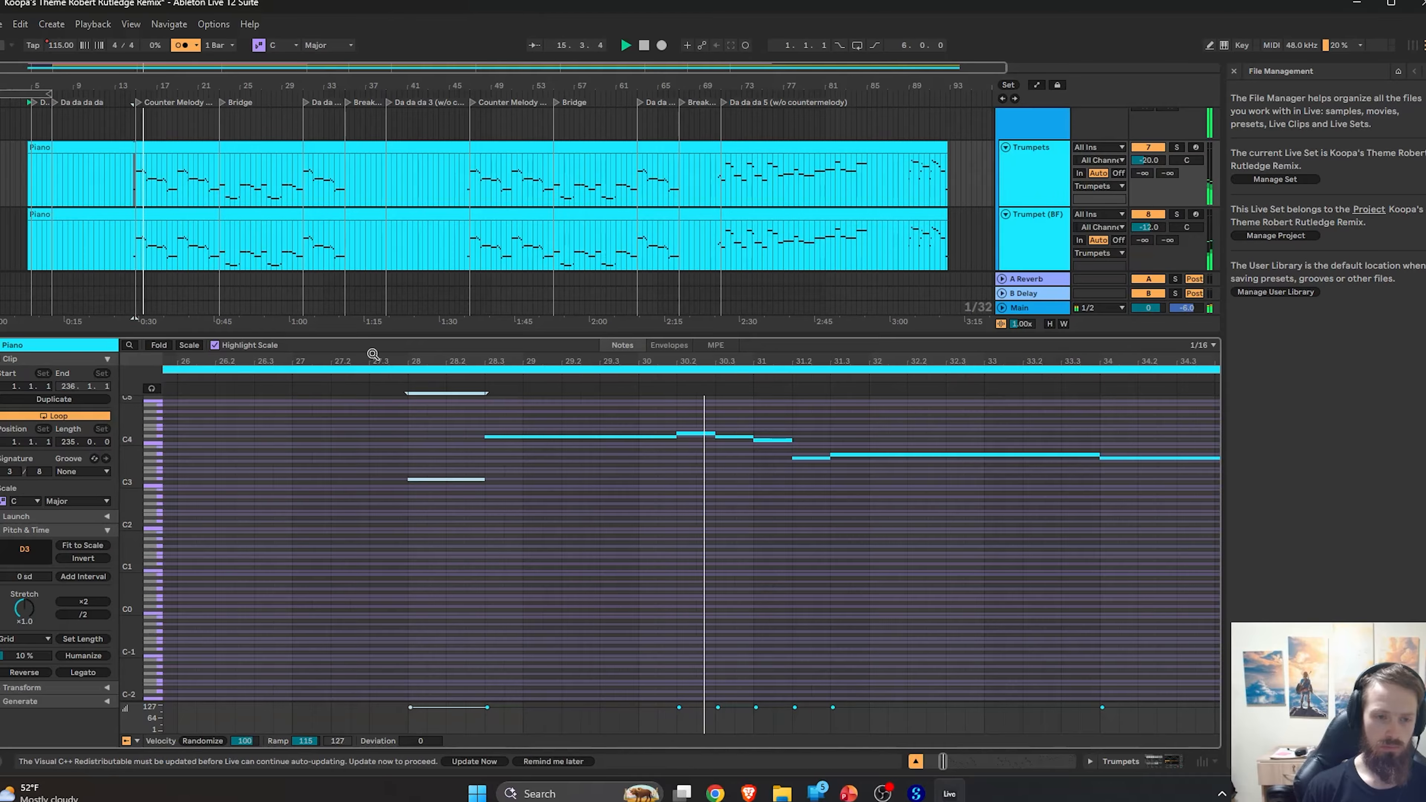
Shrink the note editor to reveal the Pad track and record a sustained pad line over the Counter Melody Entrance section.
left_click_drag(377, 333, 348, 543)
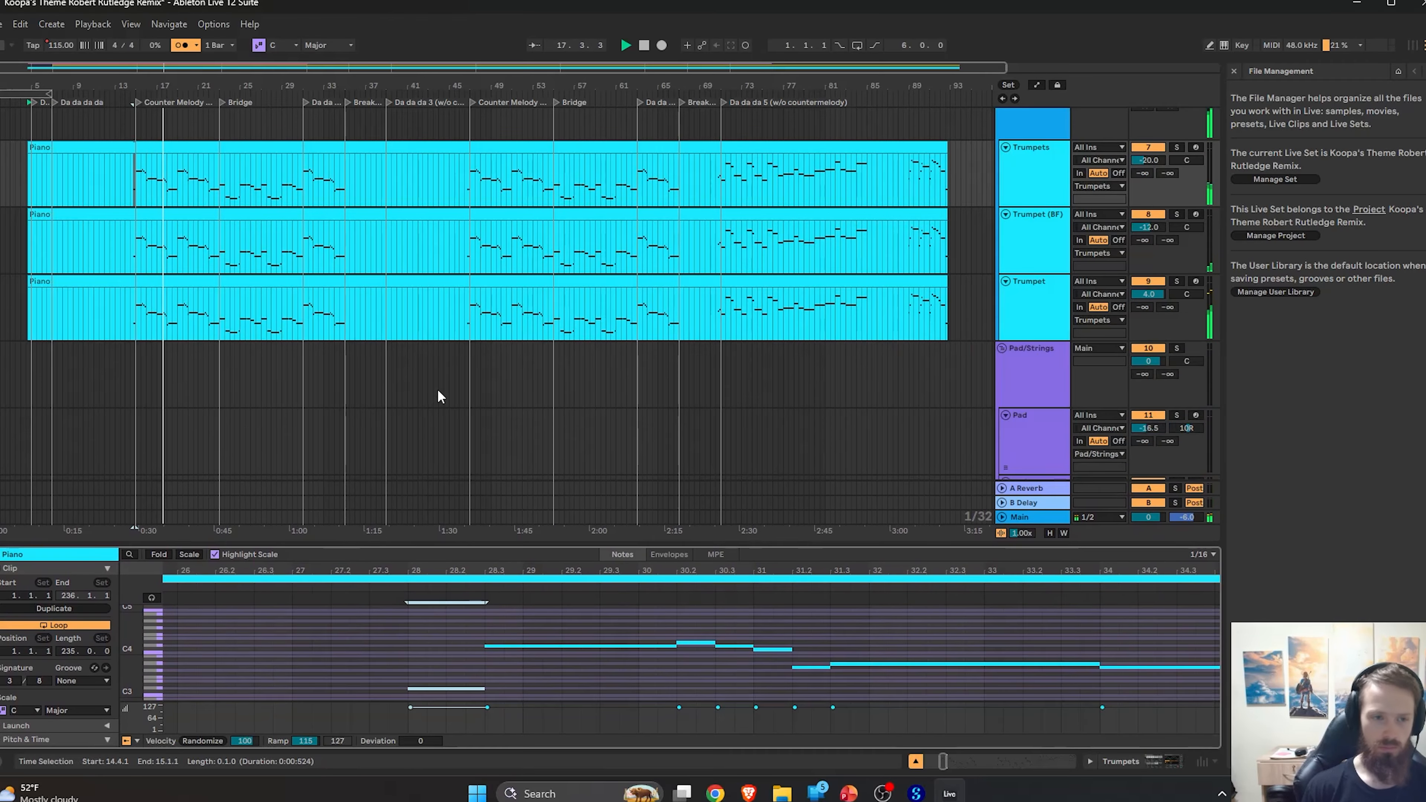
scroll(437, 394, "up", 1)
scroll(501, 395, "down", 1)
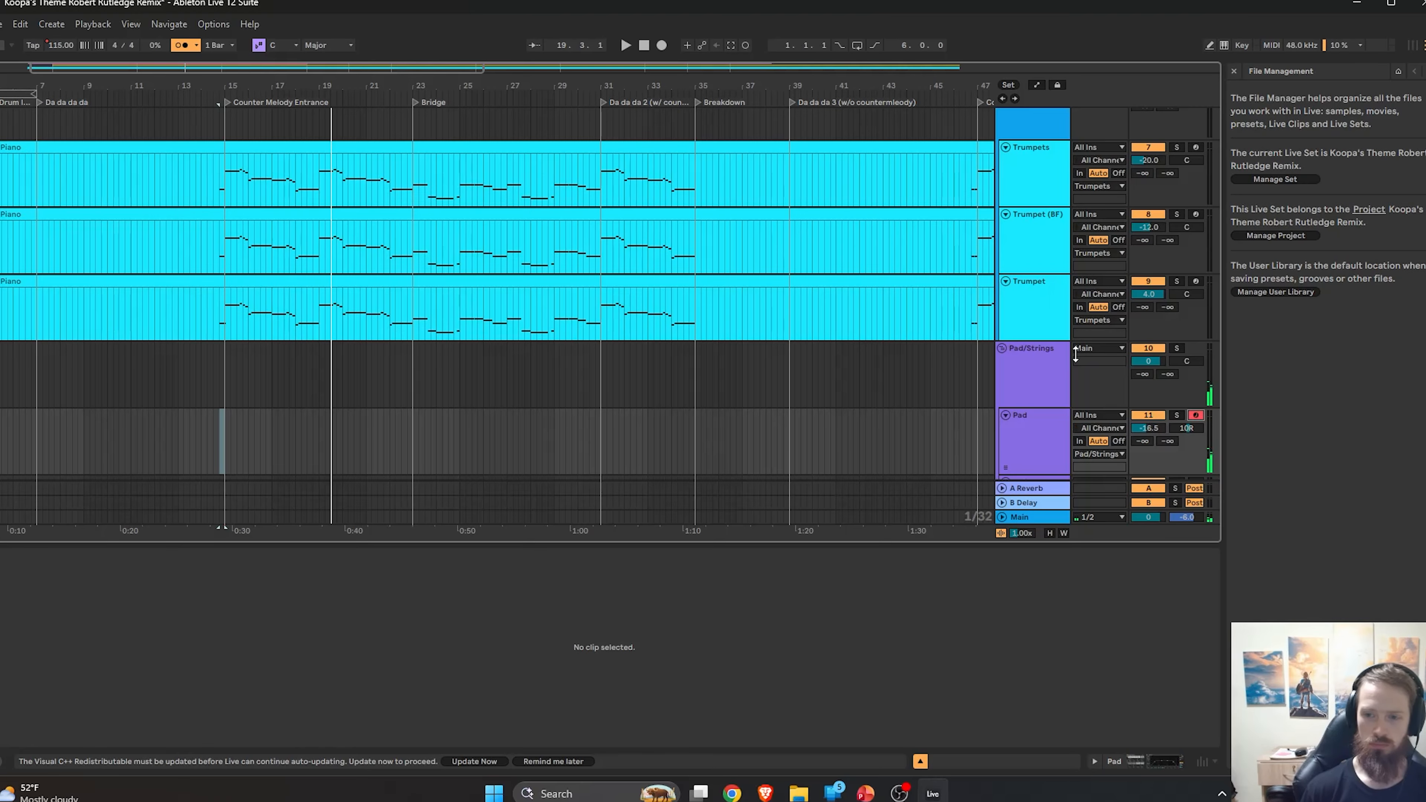
scroll(1075, 353, "down", 2)
left_click(661, 45)
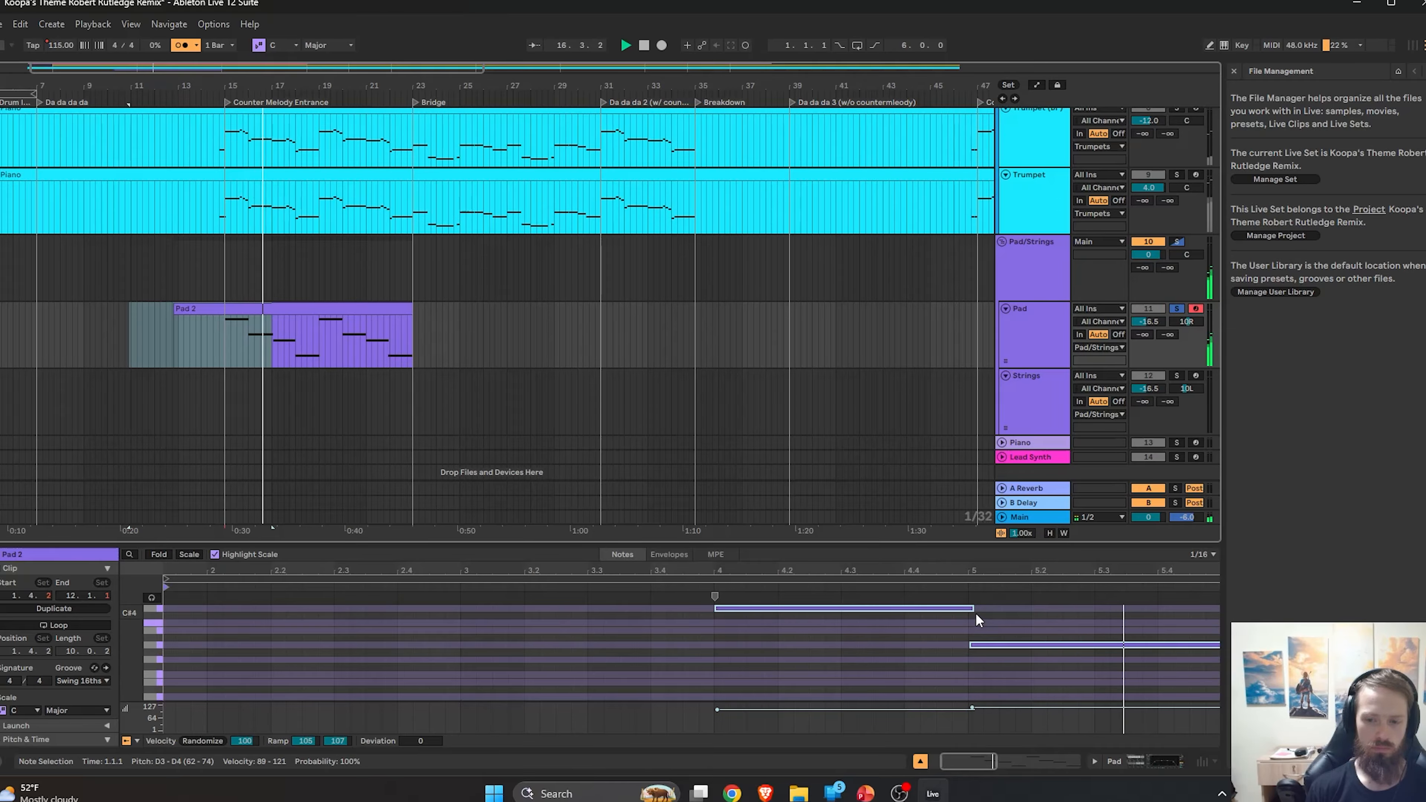
Stop playback, enlarge the note editor, apply Legato to the Pad 2 notes and slightly lengthen the note starting at 8.1.1.
key("space")
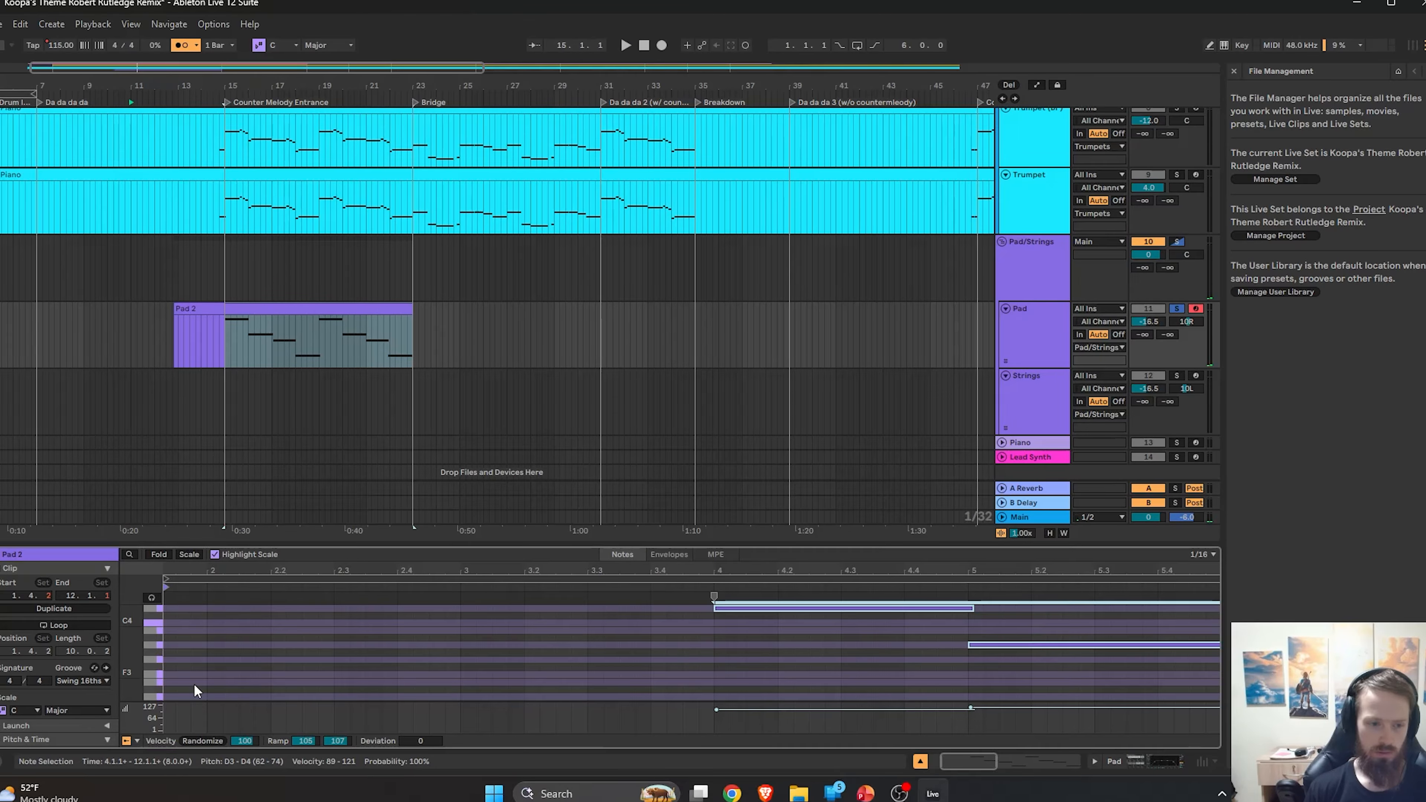
left_click_drag(66, 539, 83, 366)
left_click(79, 703)
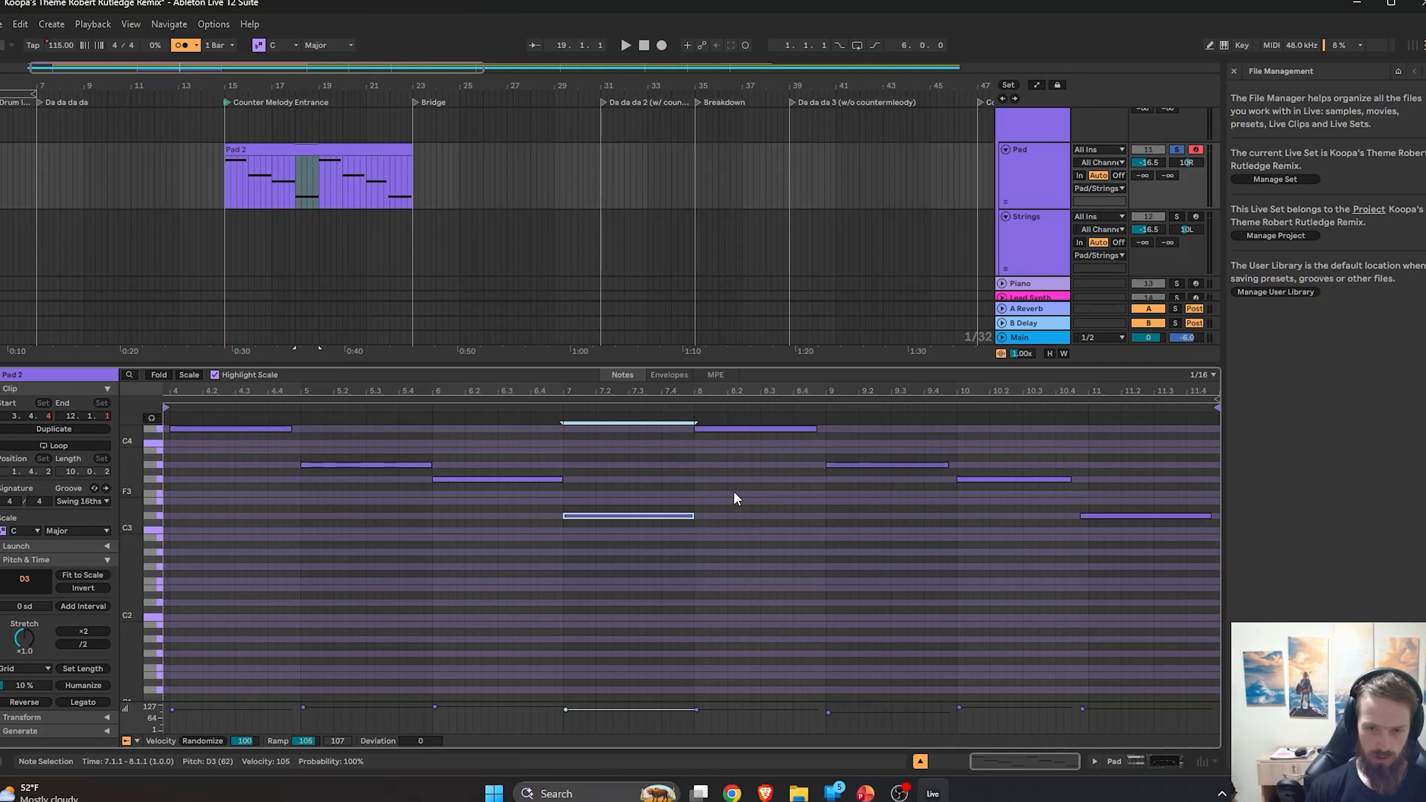
left_click_drag(817, 427, 821, 427)
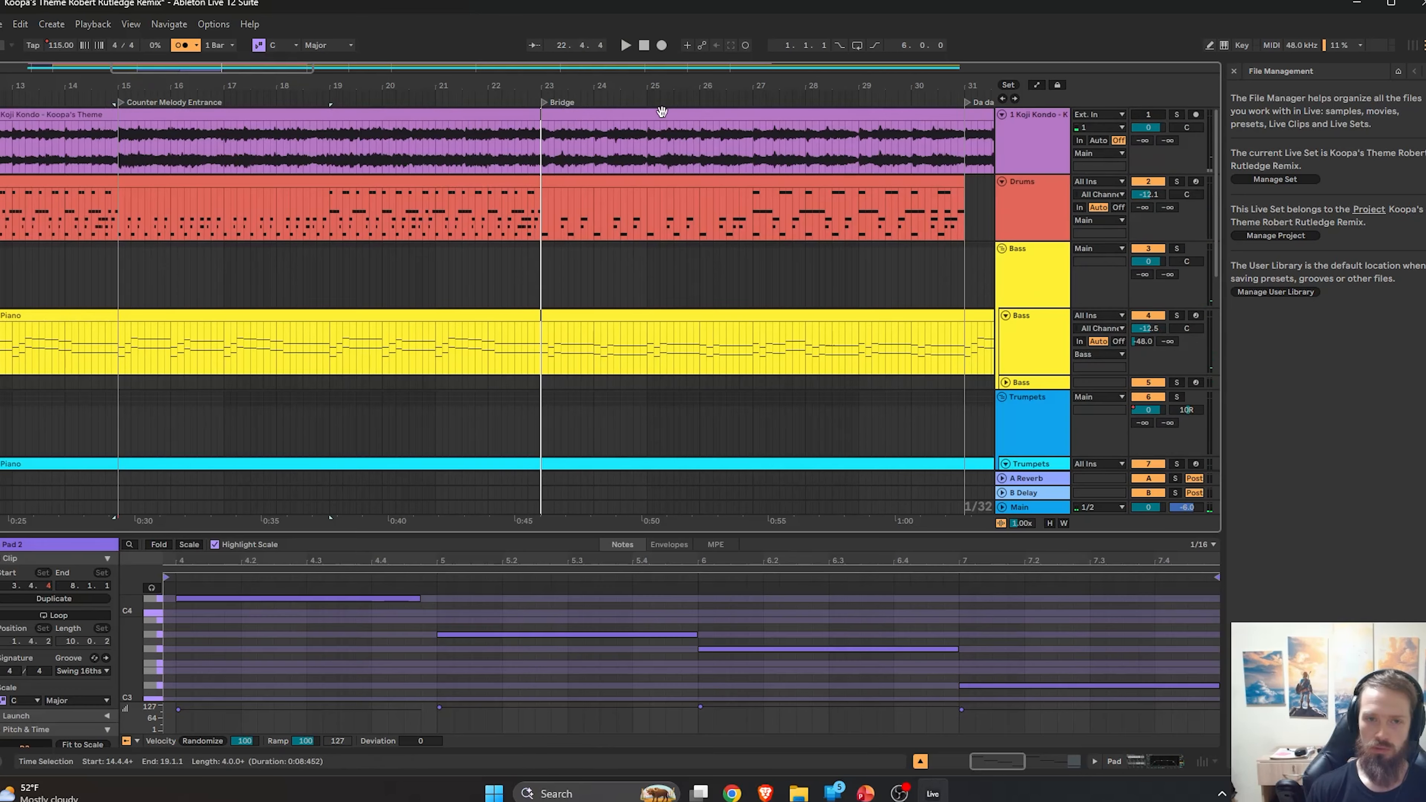
Play the arrangement from the Bridge marker at bar 23.
left_click(542, 94)
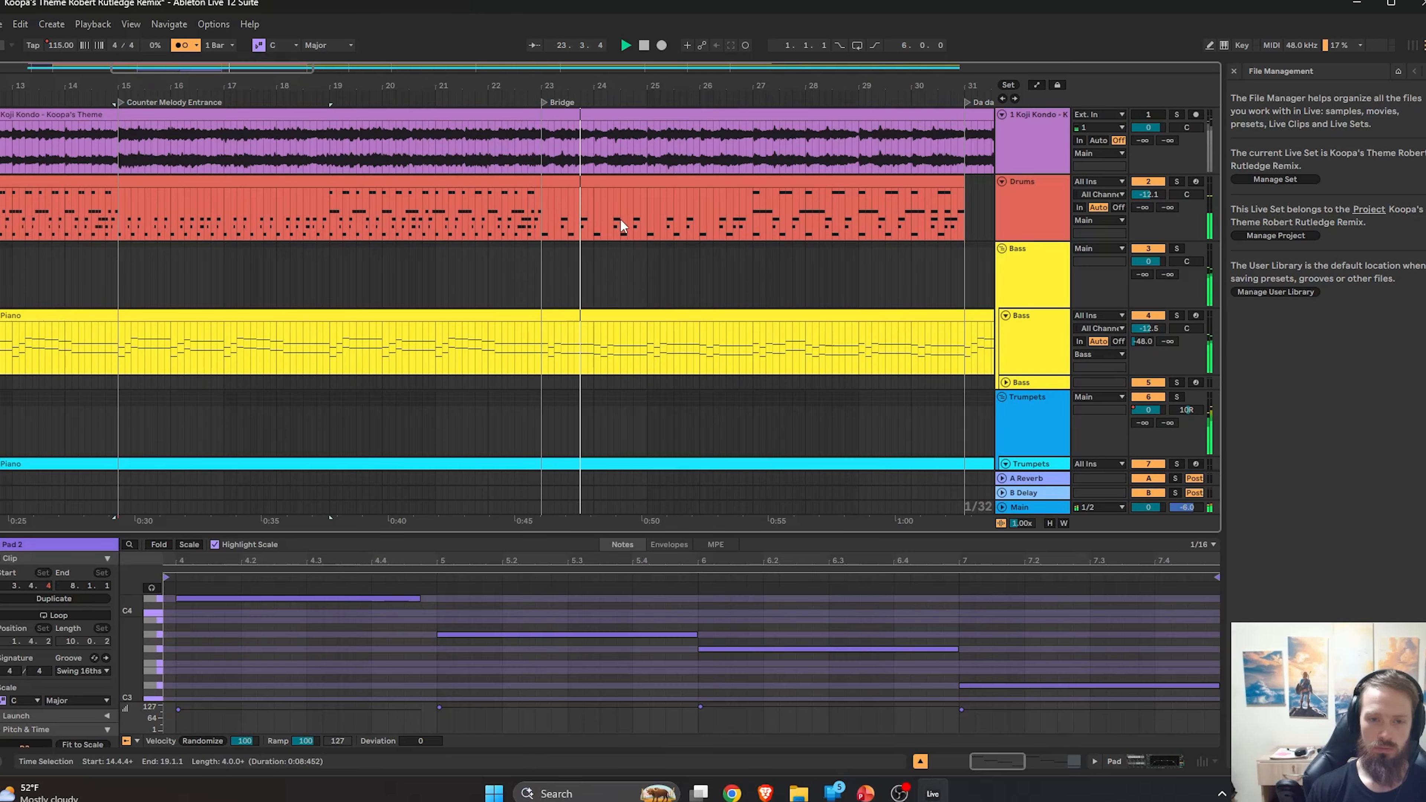
scroll(712, 242, "down", 2)
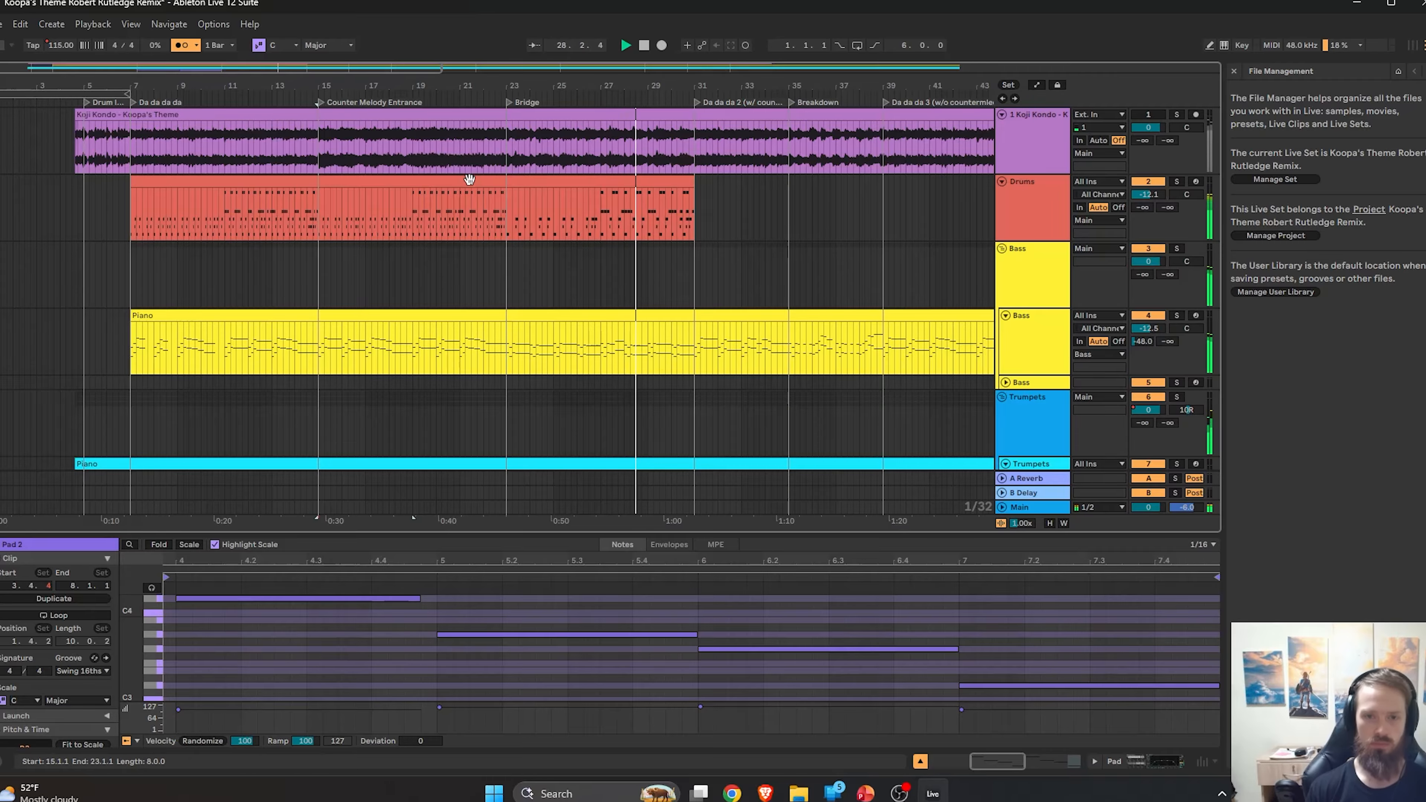
Fill beats 8.3 and 8.4 of the drum clip with eighth-note hits on both BAD BUNNY KICK and Kick Distorted.
scroll(680, 212, "up", 3)
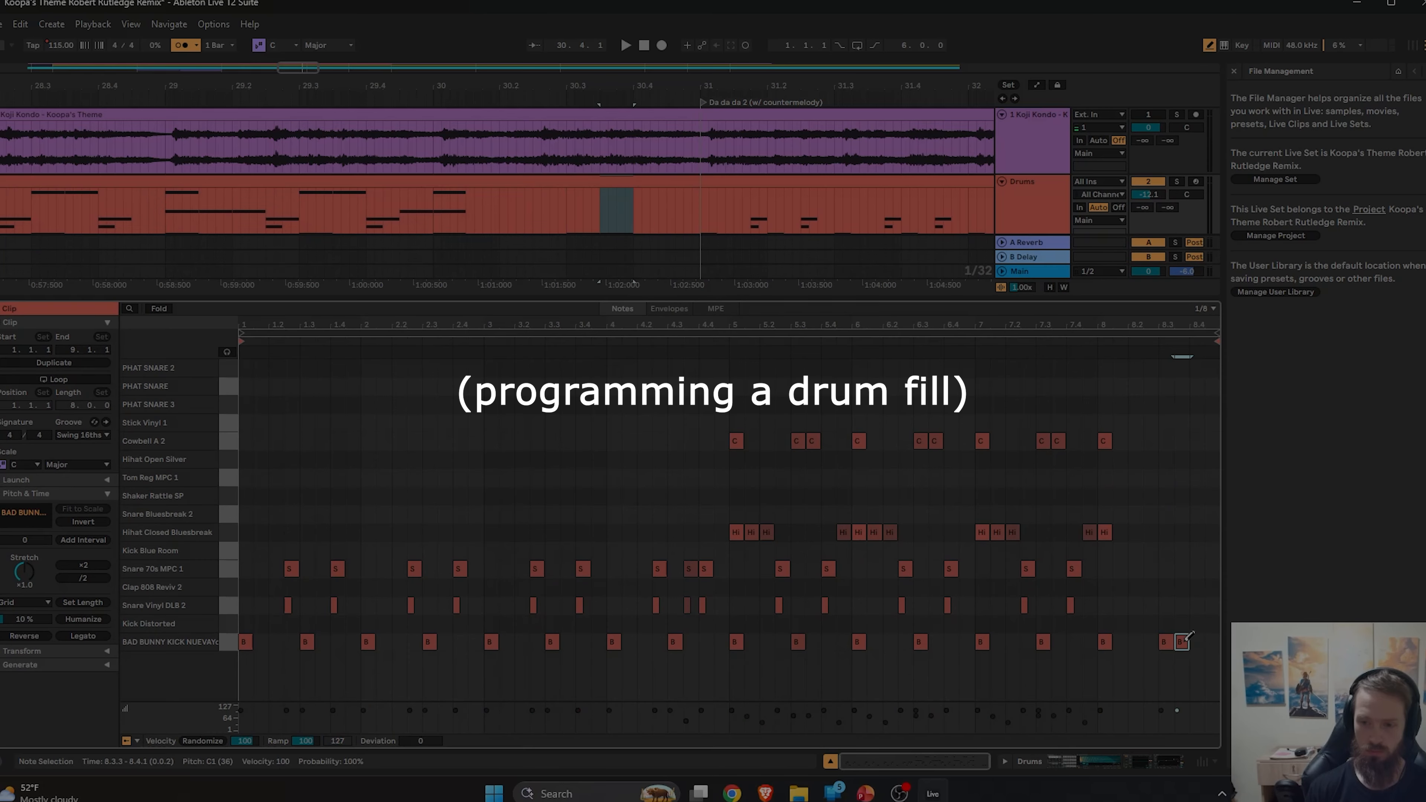
left_click(1180, 641)
left_click(1182, 623)
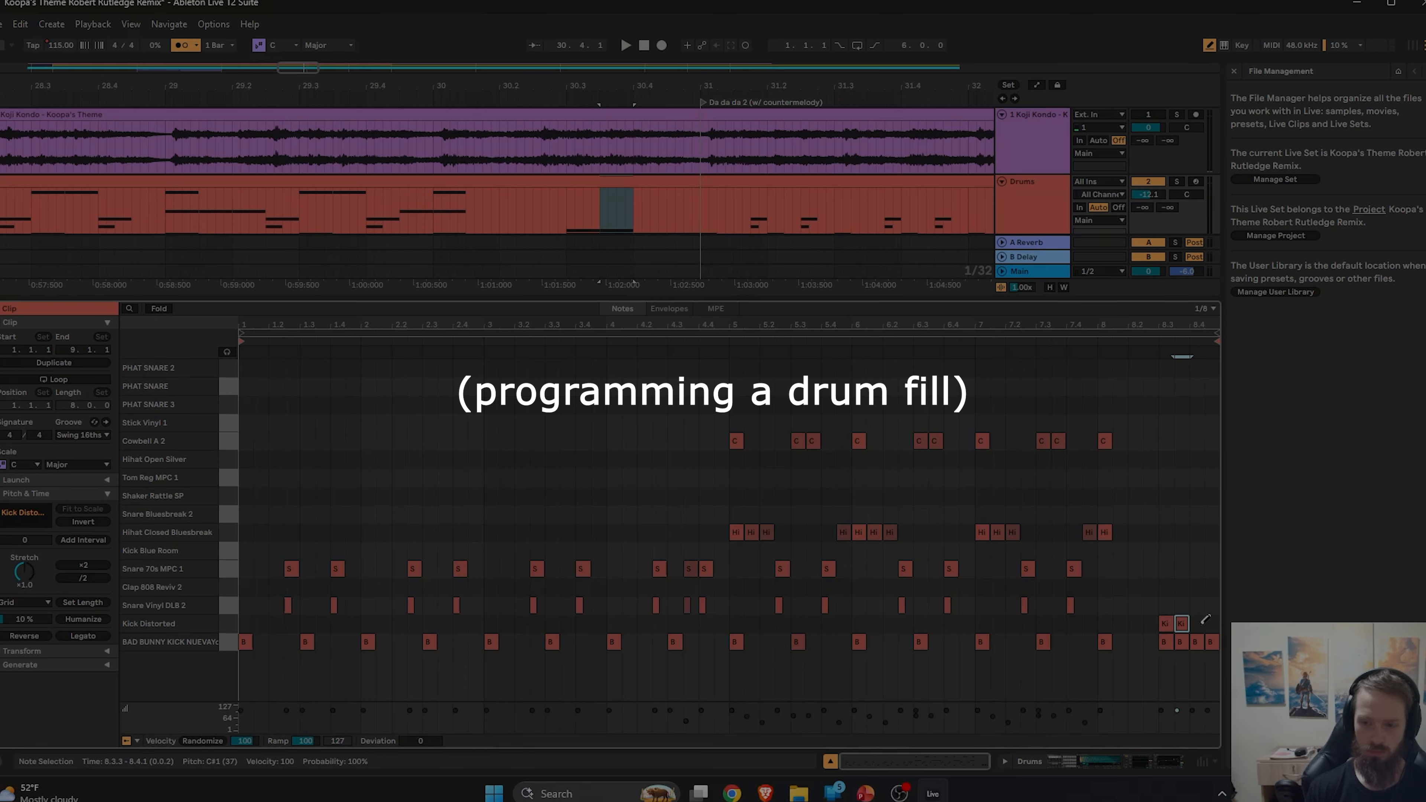
left_click(1197, 623)
left_click(1211, 623)
Draw a 1/32 roll on both kick rows in the second half of beat 8.2 and erase the trial hits near the end of beat 8.1.
scroll(1145, 626, "up", 3)
scroll(1100, 632, "right", 2)
right_click(1021, 647)
left_click(1125, 550)
left_click(1009, 641)
left_click(1000, 641)
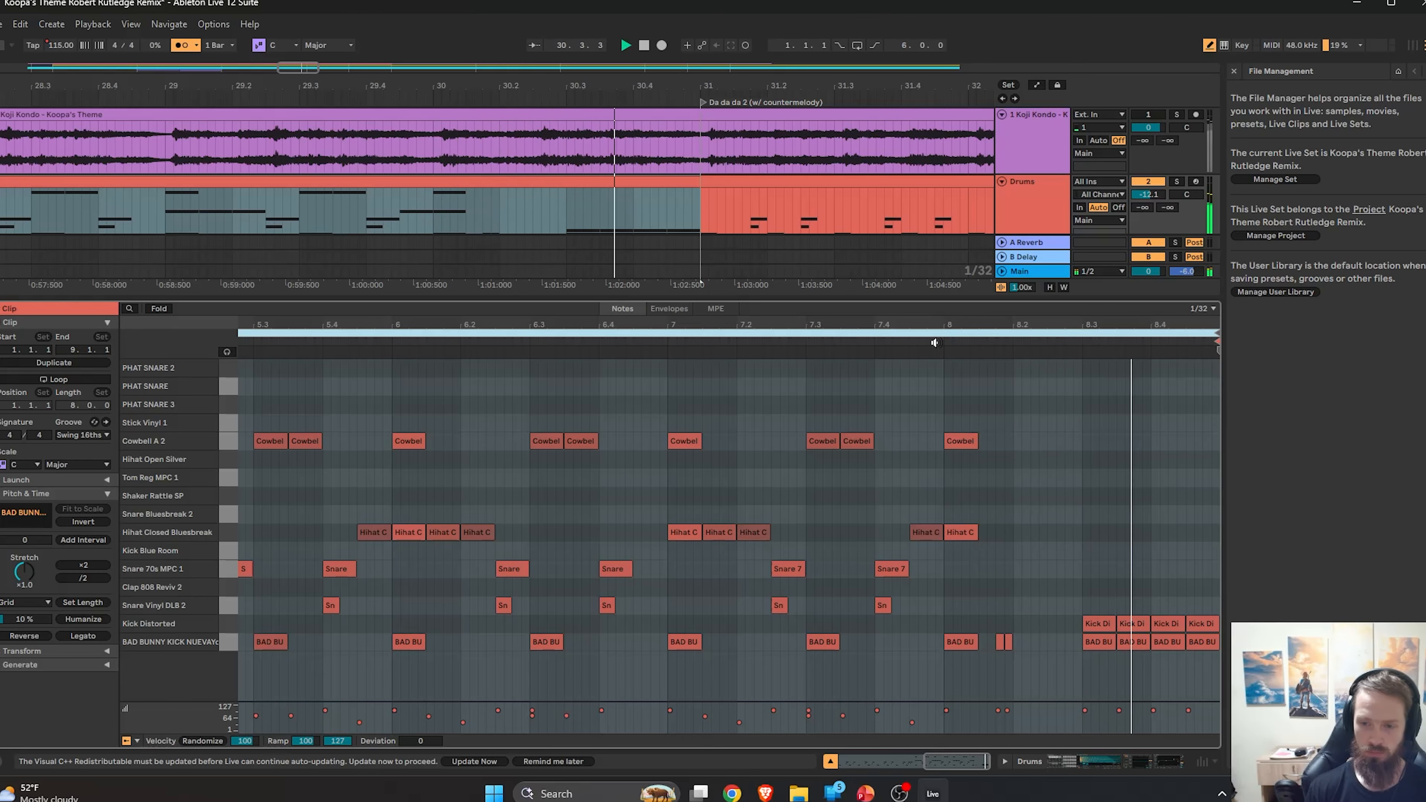
left_click(1076, 641)
left_click_drag(1060, 625, 1077, 624)
left_click(1000, 642)
left_click(1009, 641)
Switch the grid to 1/16 and turn the beat 8.4 hits on both kick rows into sixteenth notes.
key("b")
left_click(1167, 623)
right_click(1179, 582)
left_click(1284, 486)
key("b")
left_click(1176, 624)
left_click(1177, 640)
left_click(1210, 641)
left_click(1209, 624)
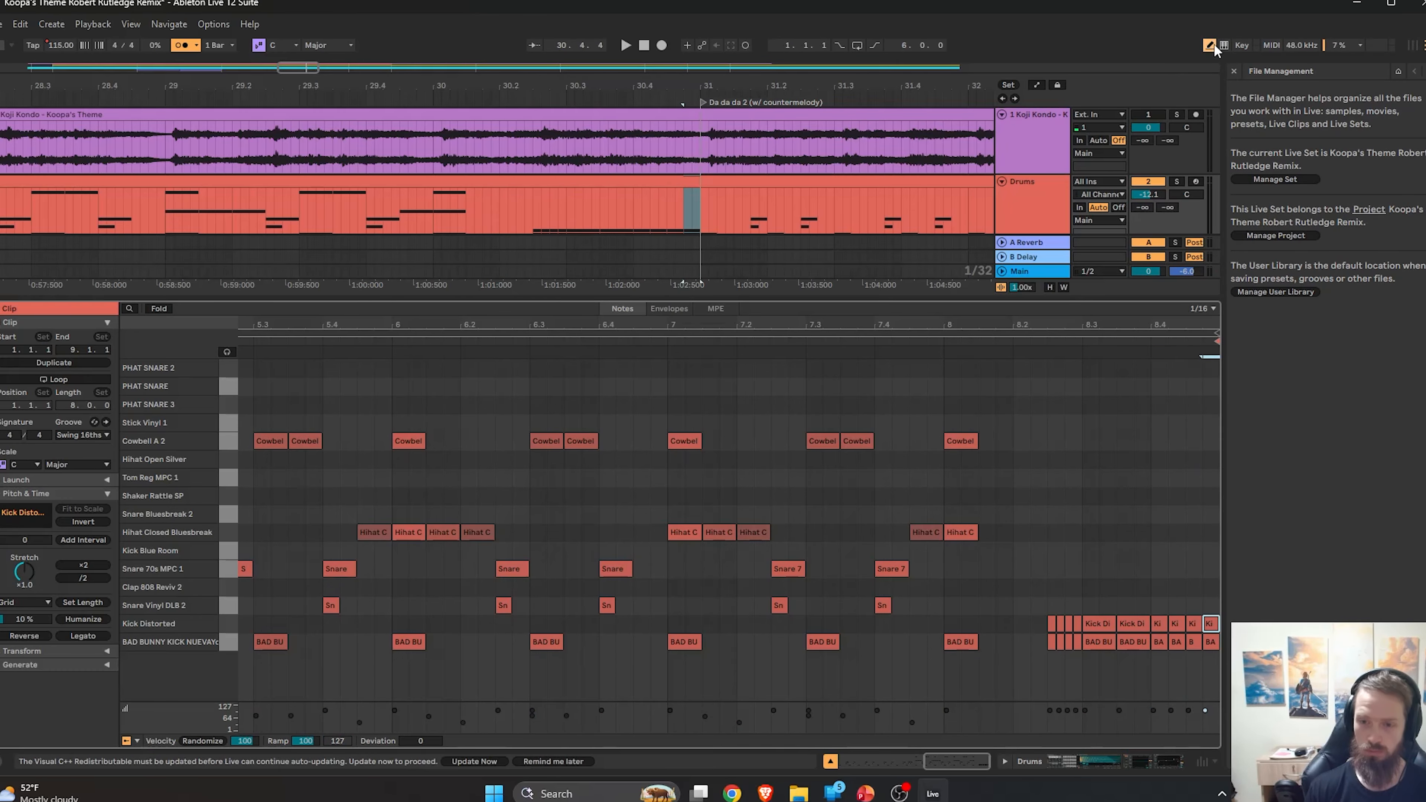
Turn off drawing, lower the velocity ramp's starting value for the short kick roll, and select the whole fill.
left_click(1213, 46)
left_click_drag(1038, 605, 1079, 651)
left_click_drag(306, 741, 305, 789)
left_click_drag(1216, 664, 1030, 542)
left_click(1012, 333)
left_click(1016, 344)
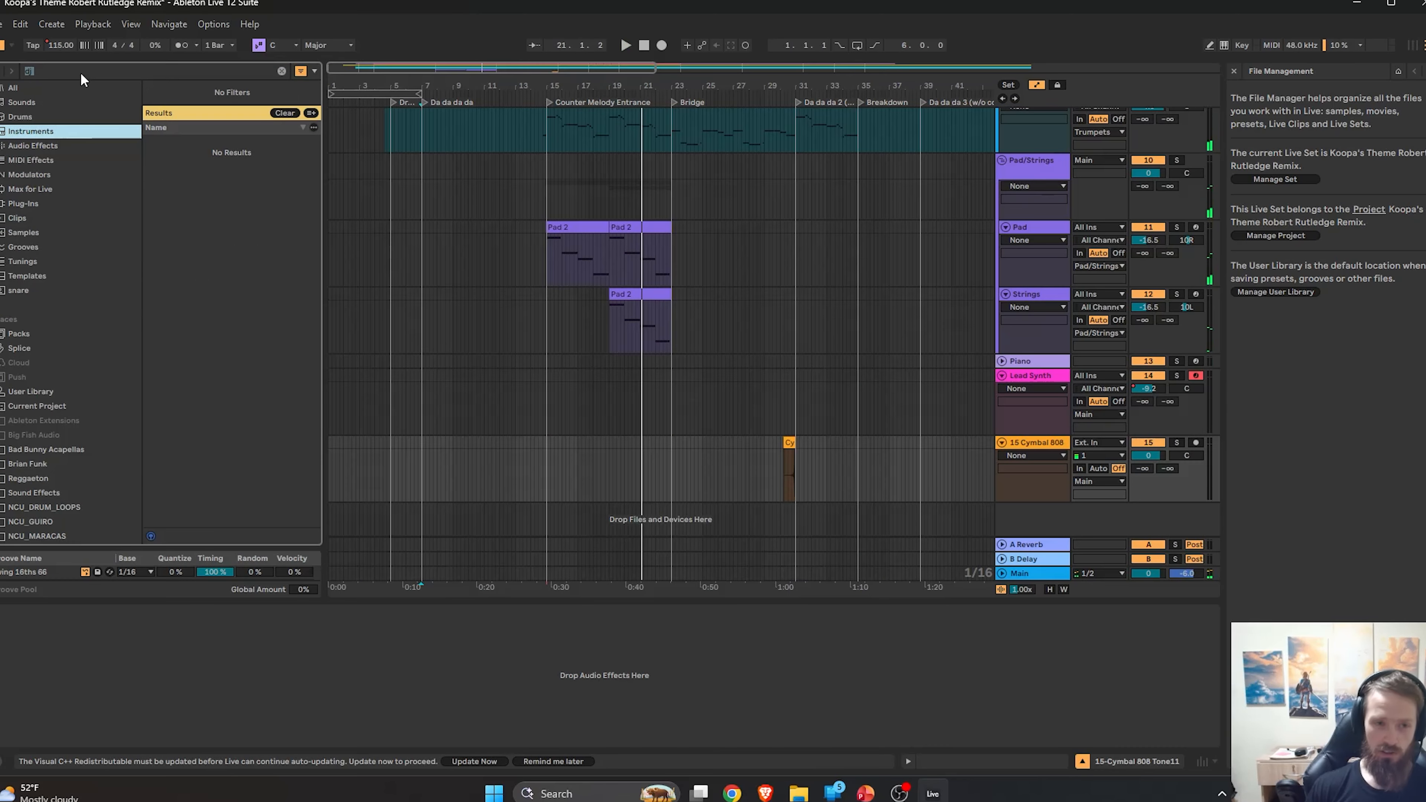
Clear the browser search, filter instruments to Synth Bass, and load Formant Bass onto a new track.
left_click(56, 72)
key("BackSpace")
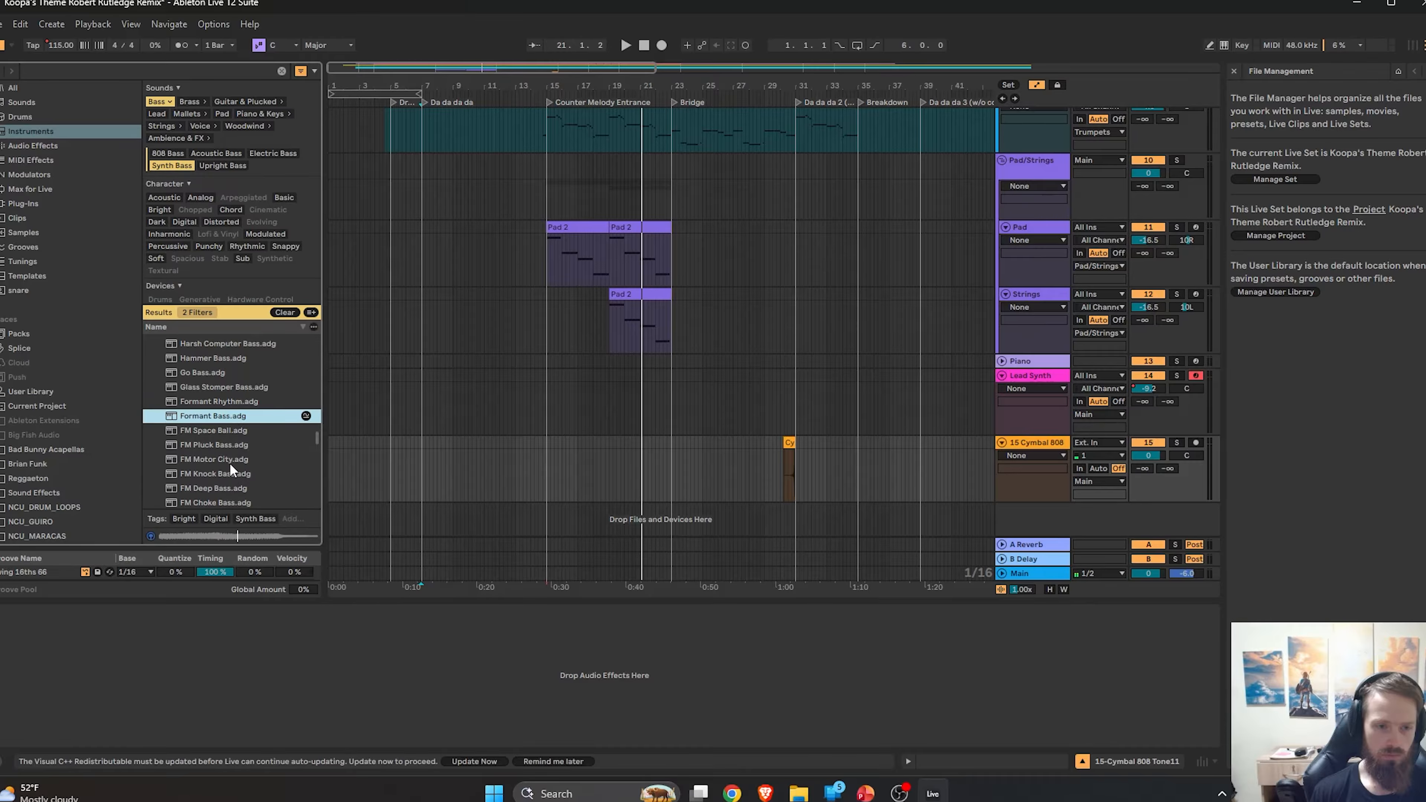
left_click_drag(215, 422, 1023, 525)
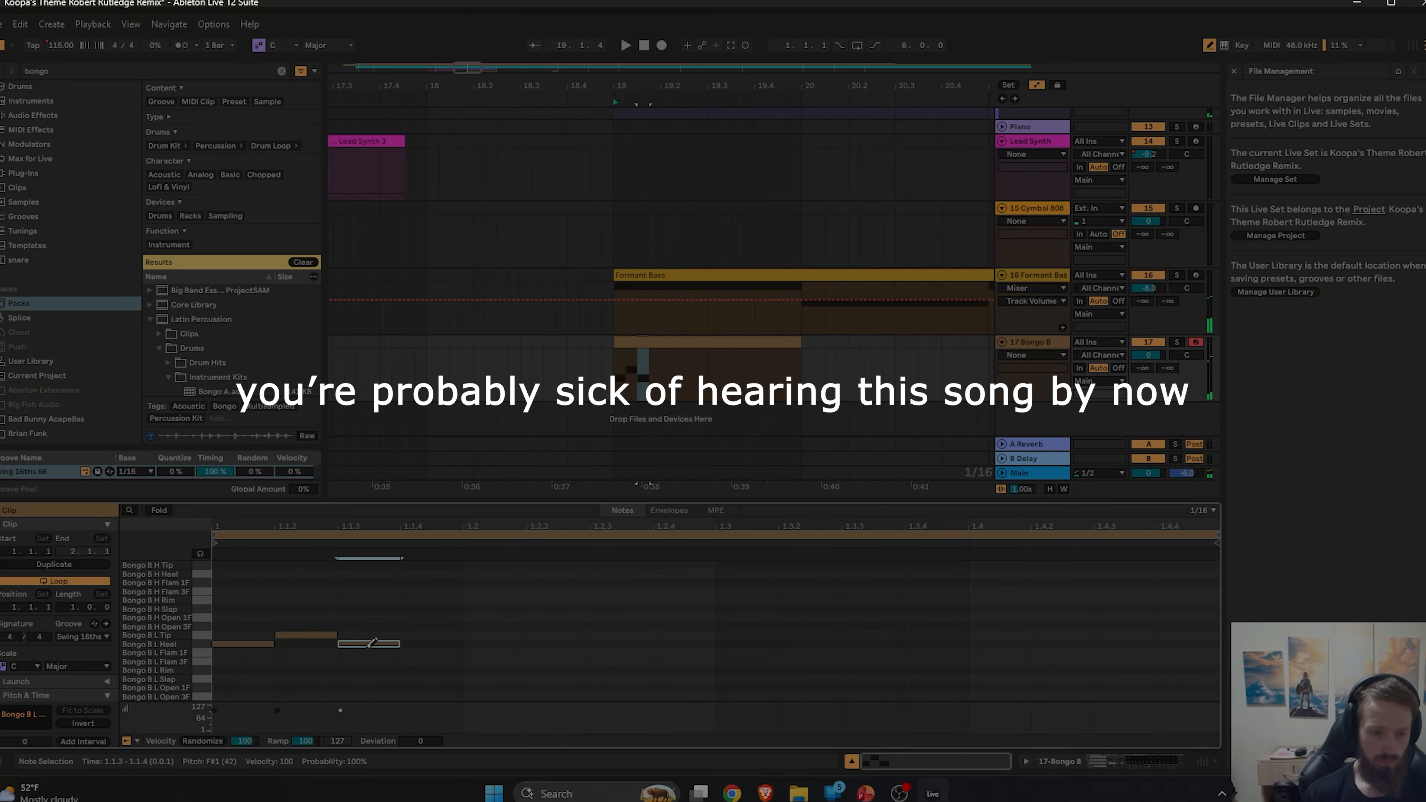
Place the low bongo slap note on beat 1.2 and the tip note on 1.1.3, and play the pattern.
key("space")
key("b")
left_click_drag(360, 679, 486, 681)
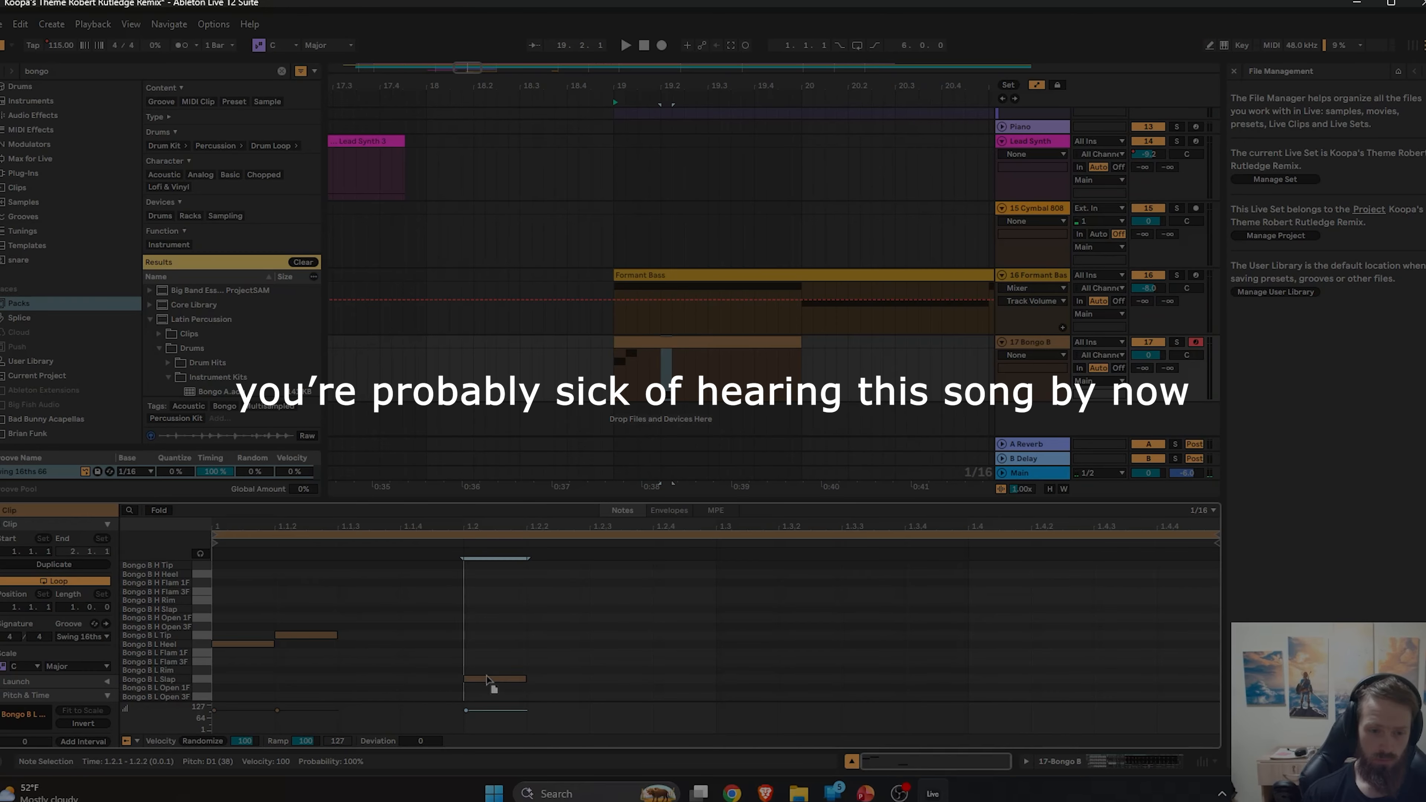
left_click_drag(324, 635, 387, 636)
key("space")
key("space")
Copy the bongo tip note to 1.2.3 and the heel note to 1.3, and play the pattern.
key("ctrl+c")
left_click(591, 639)
key("ctrl+v")
left_click(250, 645)
key("ctrl+c")
left_click(714, 665)
key("ctrl+v")
key("space")
Copy the bongo tip note to 1.3.3, add Open 3F notes at 1.4 and 1.4.3, and audition the bar.
left_click(620, 636)
key("ctrl+c")
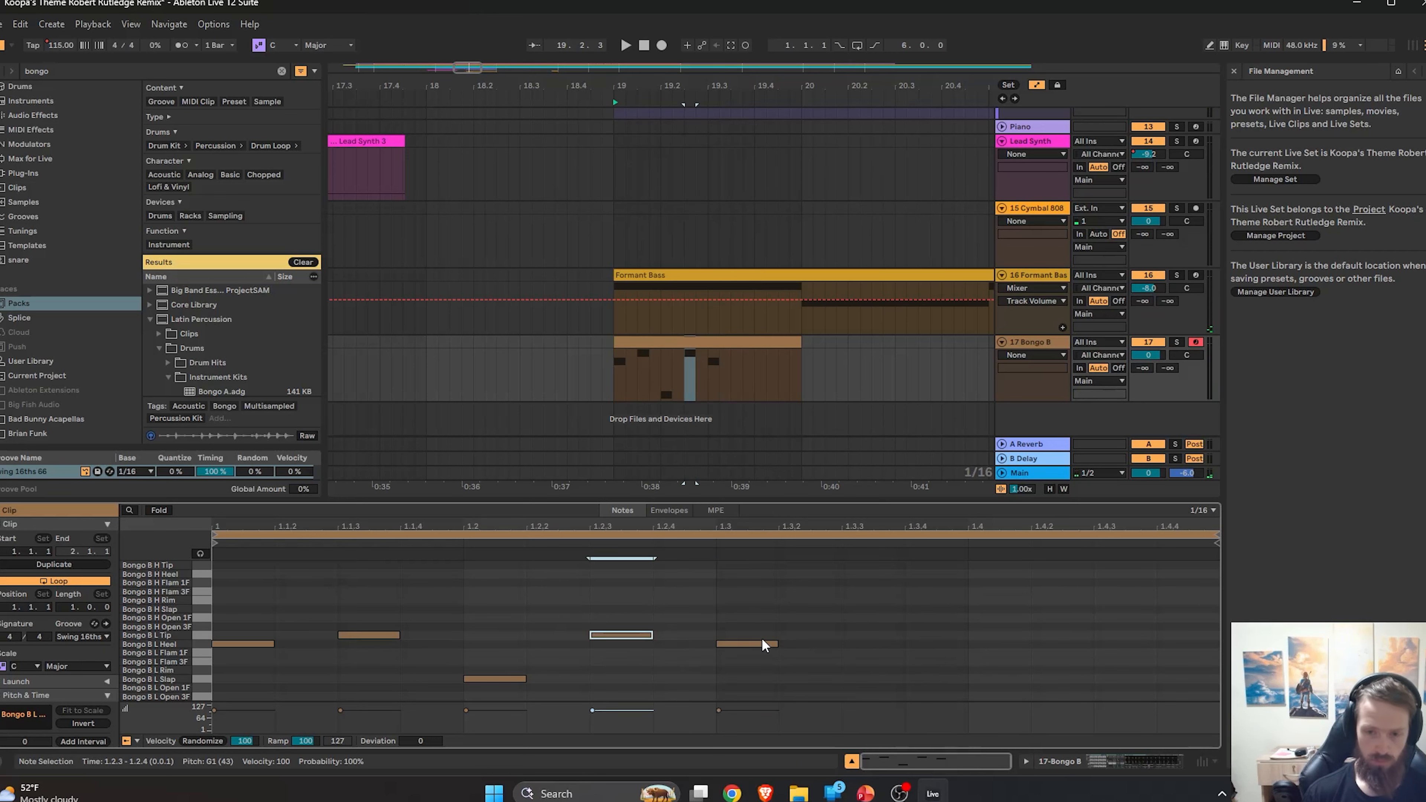
left_click(843, 648)
key("ctrl+v")
left_click(1015, 698)
left_click(1123, 698)
key("space")
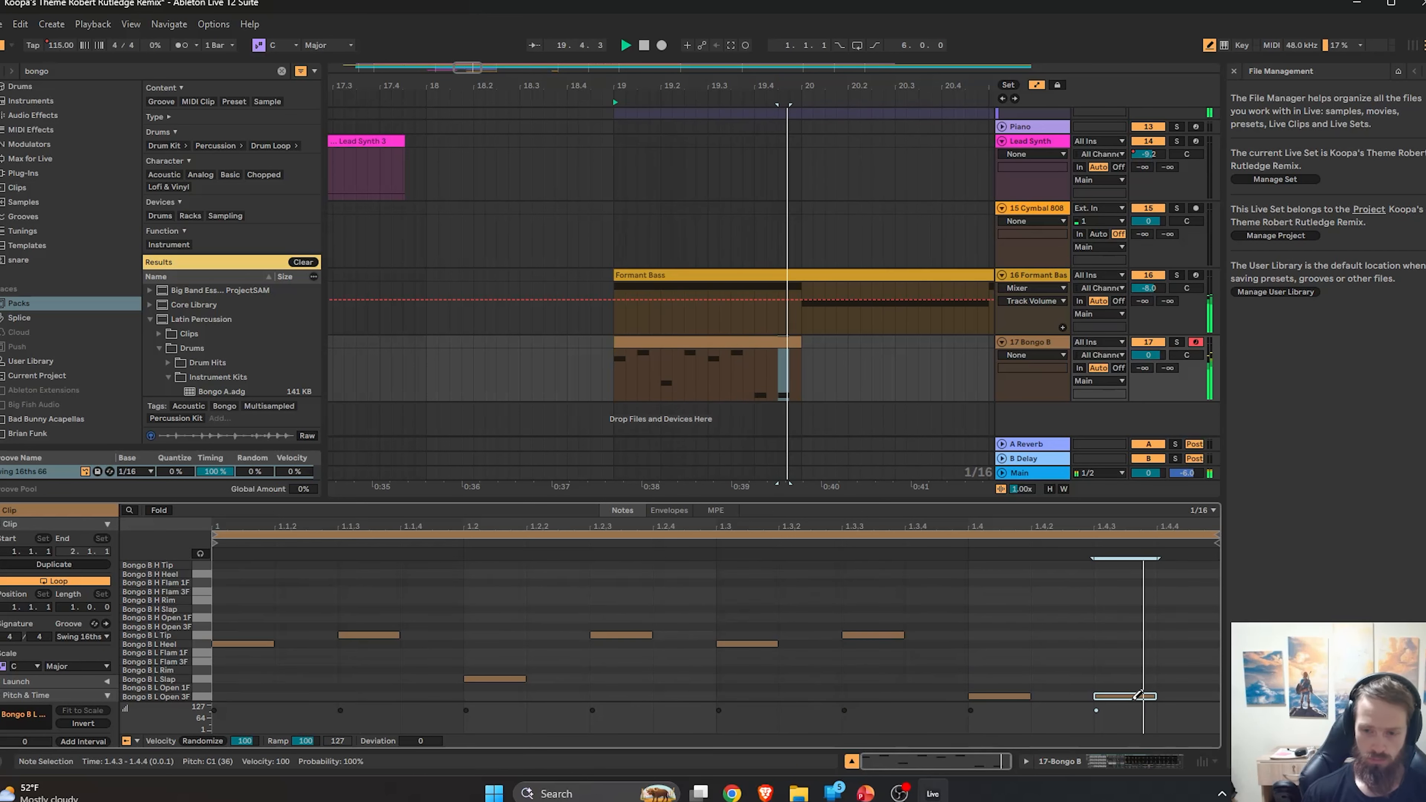
key("space")
Duplicate the bongo clip into bar 20, place Open 3F hits on its first three sixteenths, and audition the track soloed.
left_click(734, 342)
key("ctrl+d")
key("space")
mouse_move(250, 645)
left_mouse_down()
mouse_move(310, 698)
mouse_move(379, 694)
left_mouse_up()
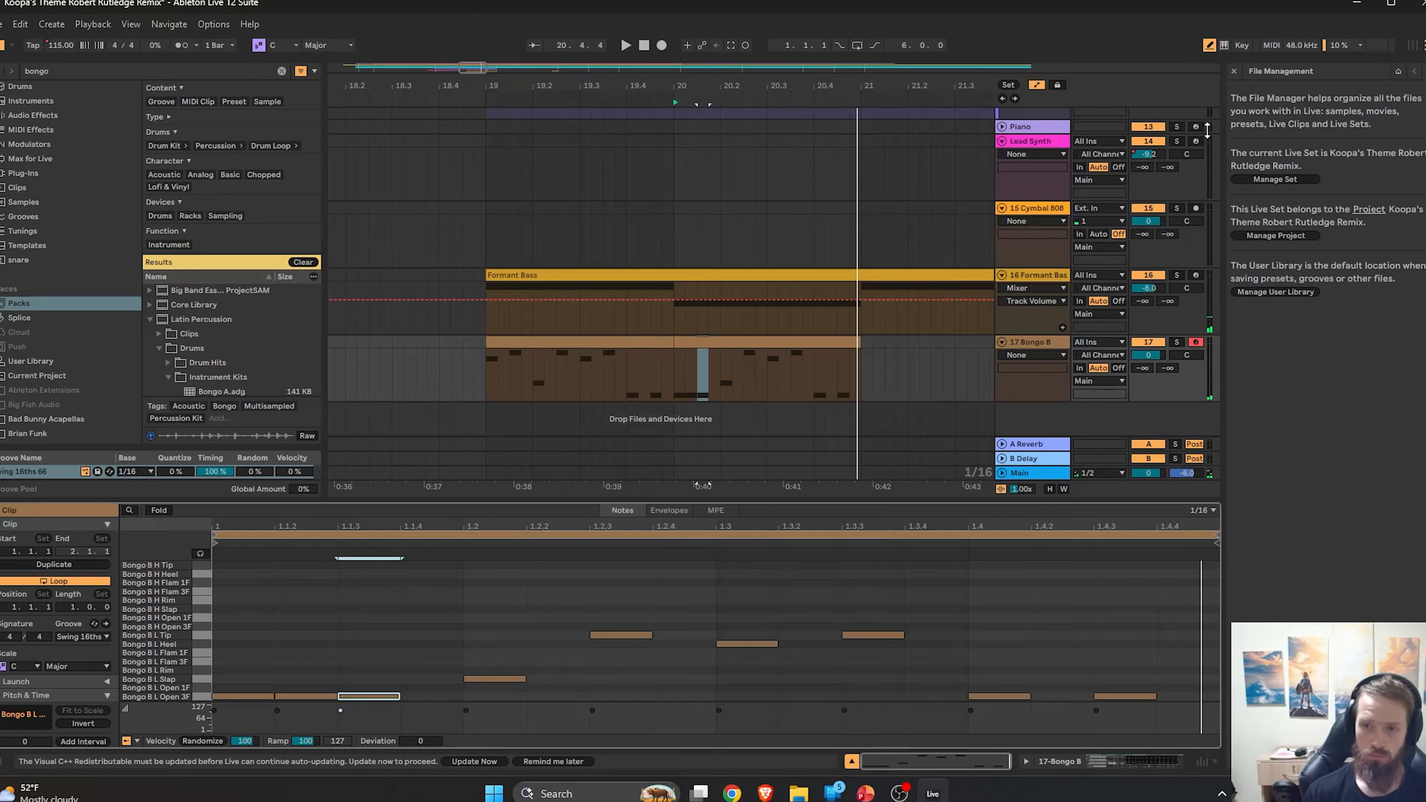
left_click(1176, 342)
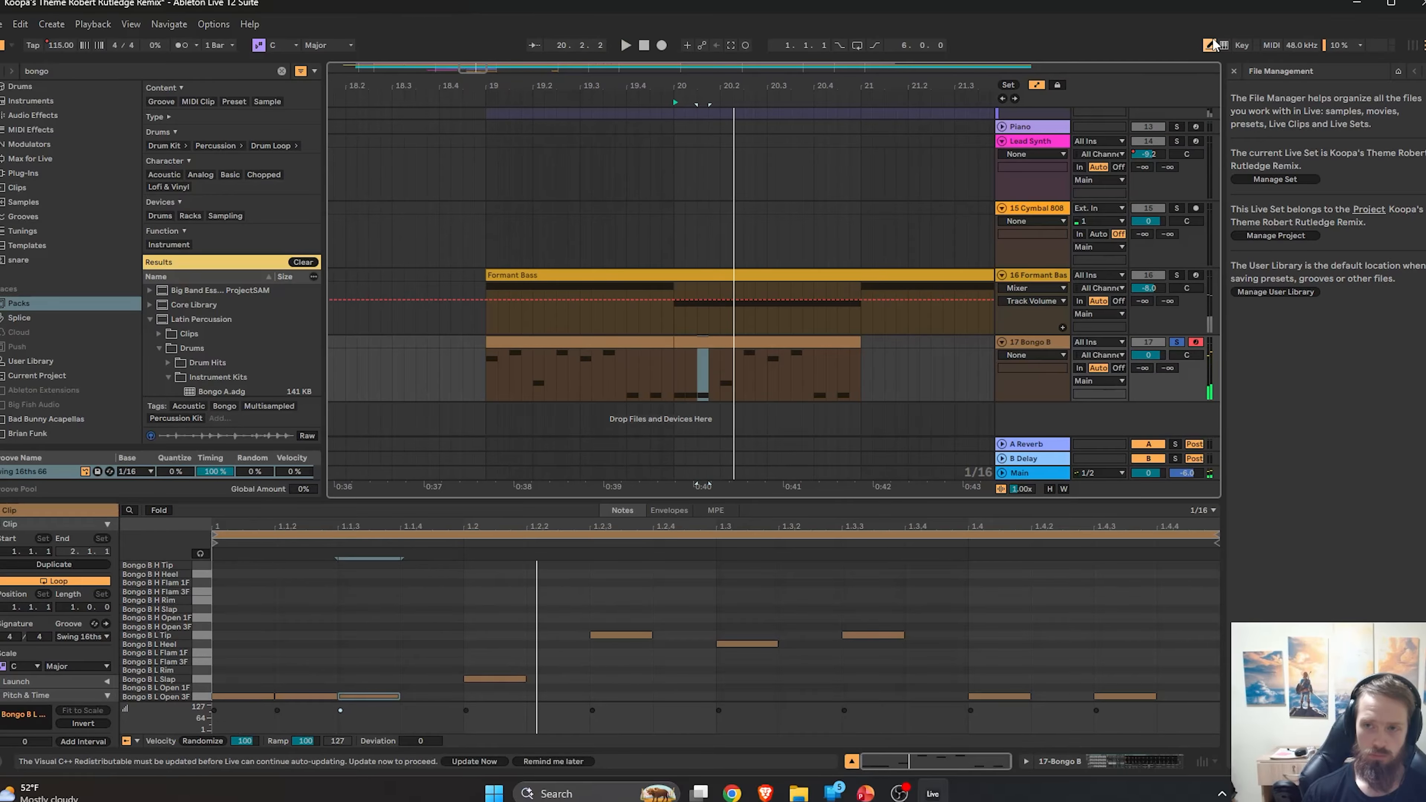
key("space")
Raise the beat 4 Open 3F notes to Open 1F in both bongo clips and play them back.
left_click(561, 342)
key("b")
left_click_drag(1177, 691, 1004, 693)
key("Up")
key("space")
key("space")
left_click(843, 343)
left_click_drag(1186, 691, 1002, 697)
key("Up")
key("space")
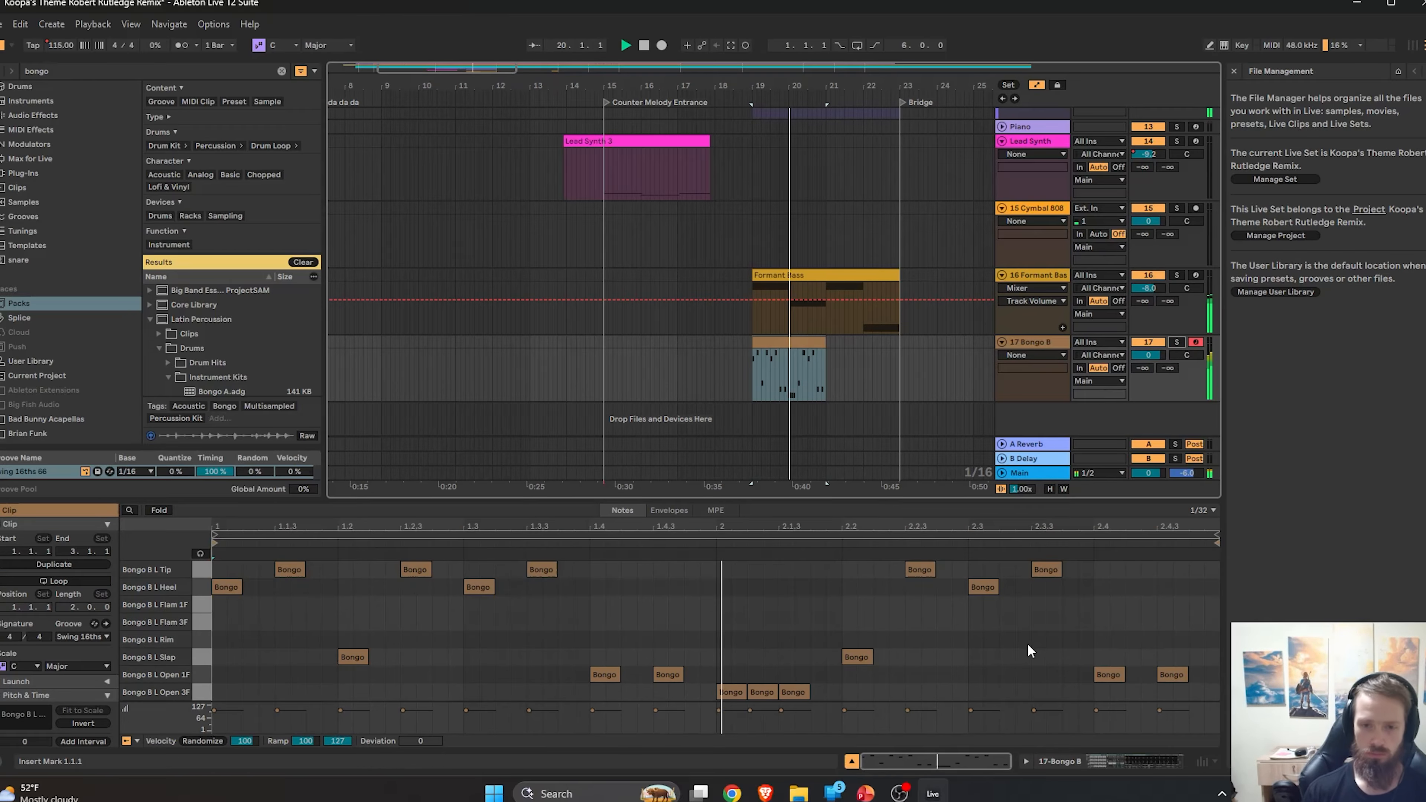
key("space")
Select all notes in the two-bar bongo clip, halve their timing with the /2 stretch, and play the result.
left_click(456, 588)
key("ctrl+a")
left_click_drag(31, 501, 30, 364)
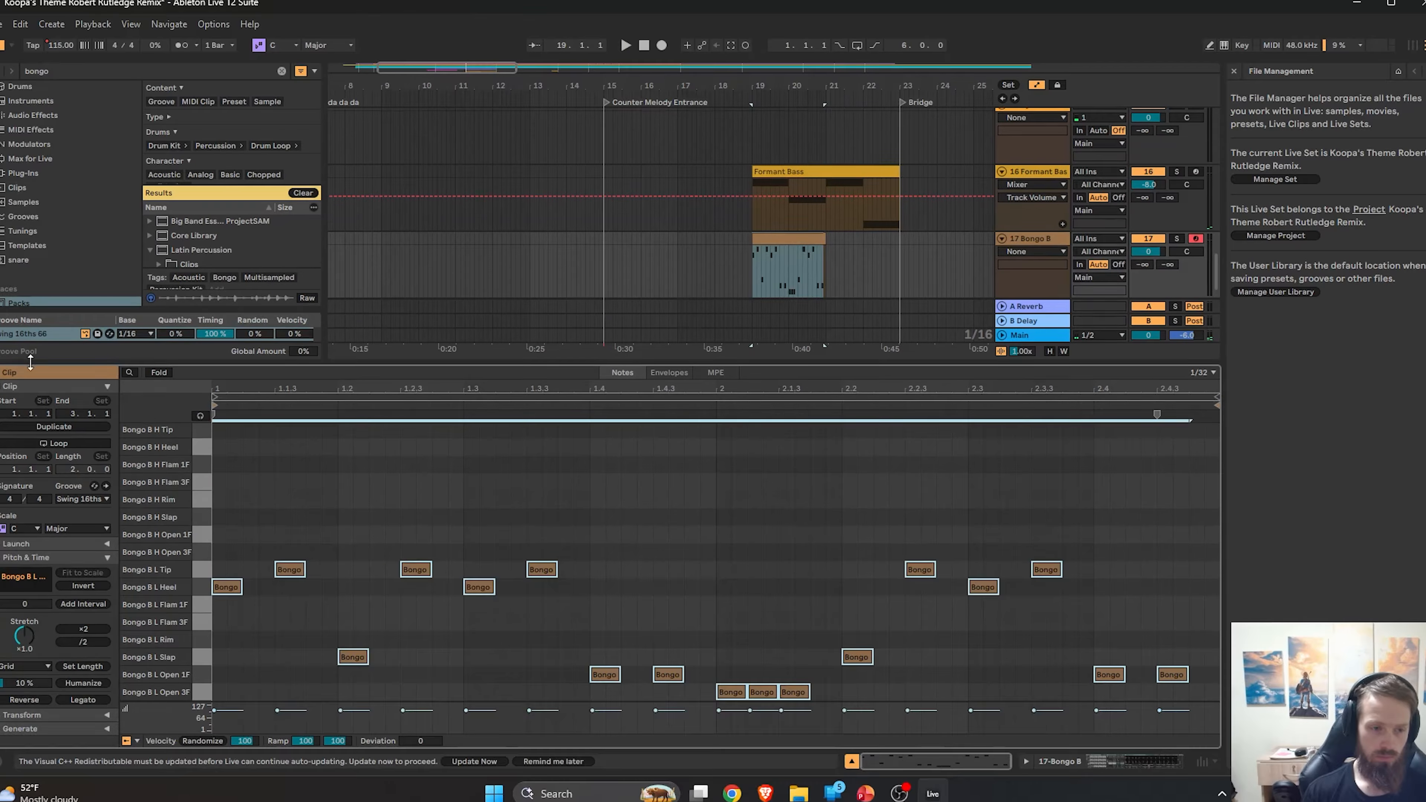
left_click(87, 641)
key("space")
key("space")
Duplicate the compressed bongo pattern to fill the clip, select the group of Open 3F notes, and audition.
left_click_drag(718, 694, 95, 484)
key("ctrl+d")
key("space")
key("space")
left_click_drag(515, 696, 451, 688)
key("space")
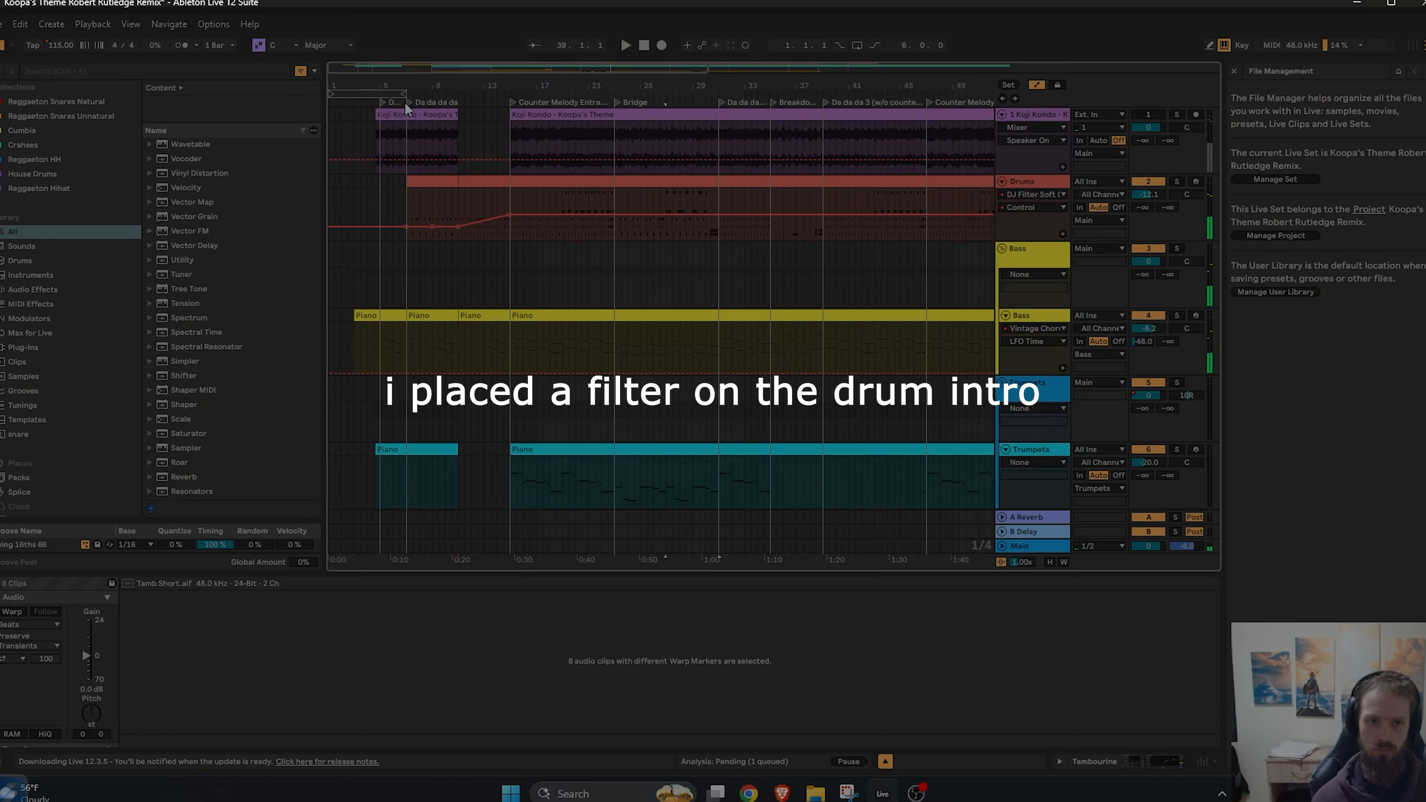
Play the arrangement from the Da da da da marker at bar 7 and adjust the Drums track's A-Reverb send.
left_click(406, 133)
key("space")
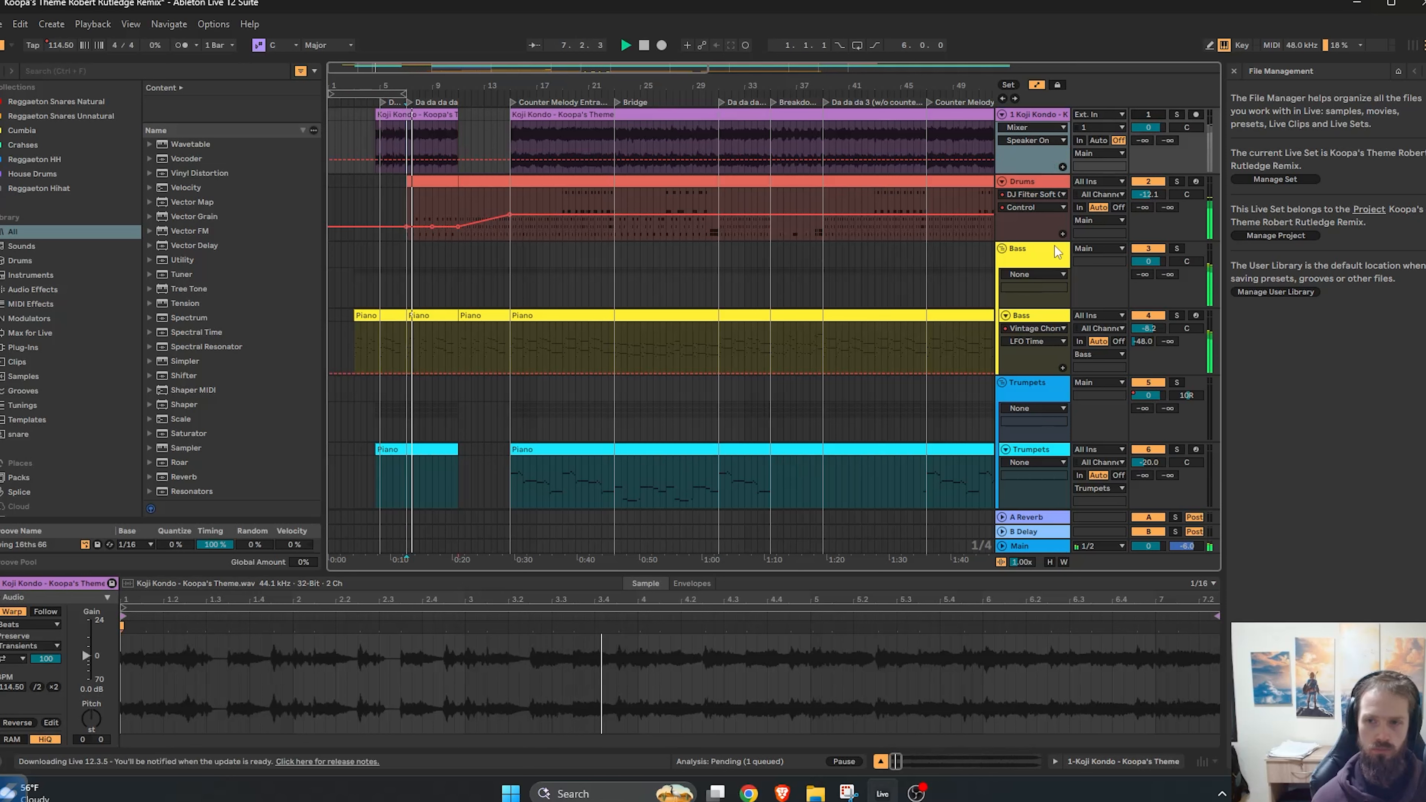
mouse_move(1143, 208)
left_mouse_down()
mouse_move(1143, 169)
mouse_move(1150, 228)
mouse_move(1150, 210)
left_mouse_up()
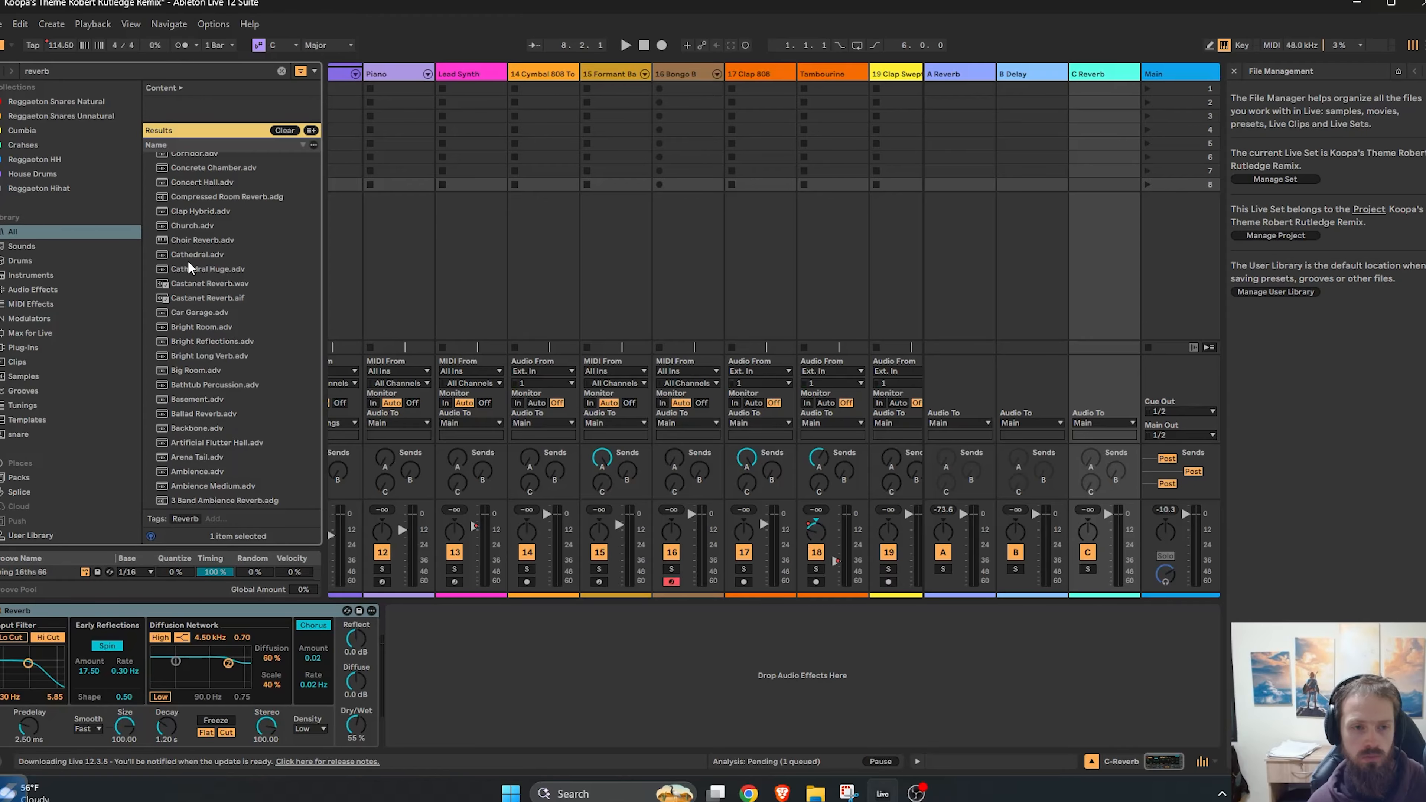
Load the Cathedral reverb on return track C, delete its original Reverb device, and return to the arrangement.
left_click_drag(189, 256, 1089, 75)
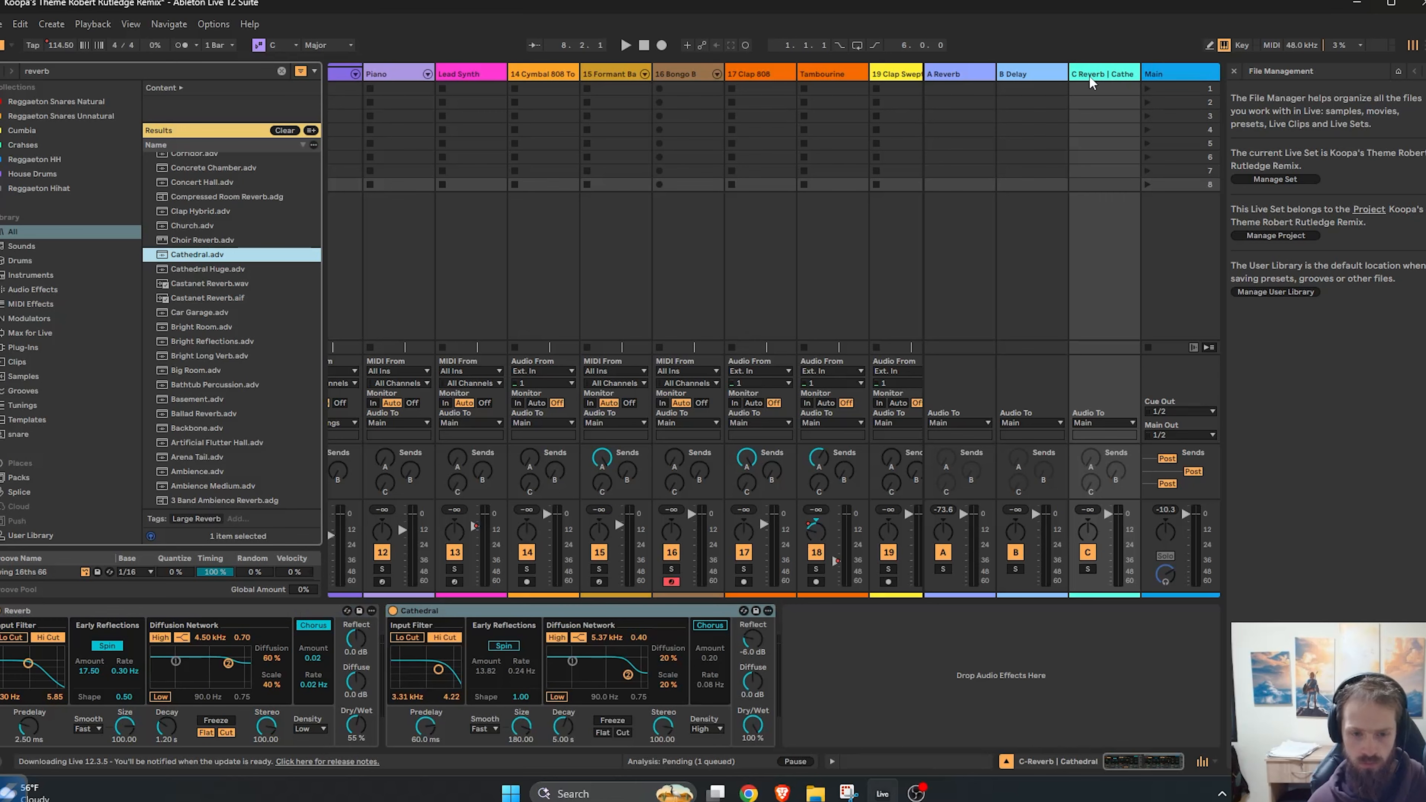
left_click(182, 611)
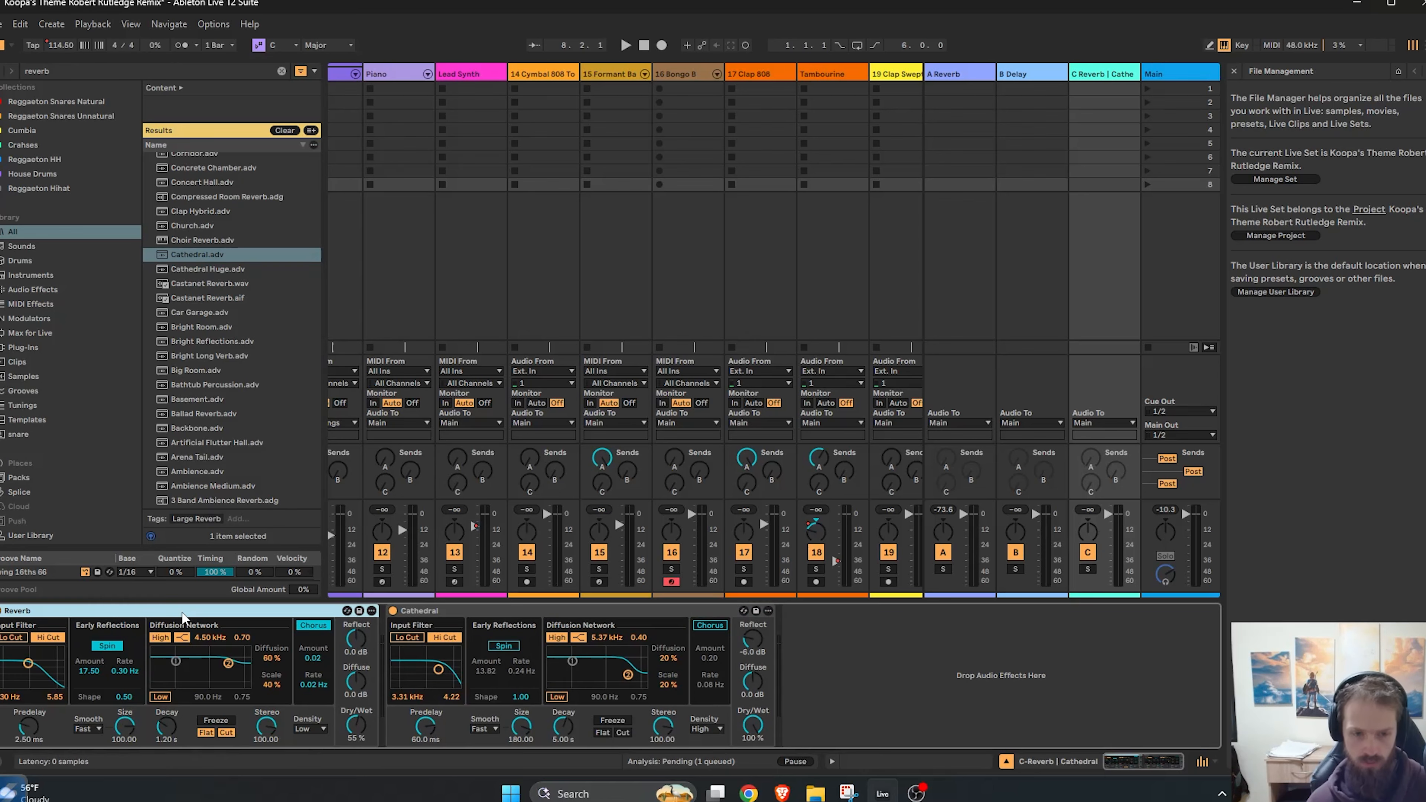
key("Delete")
key("Tab")
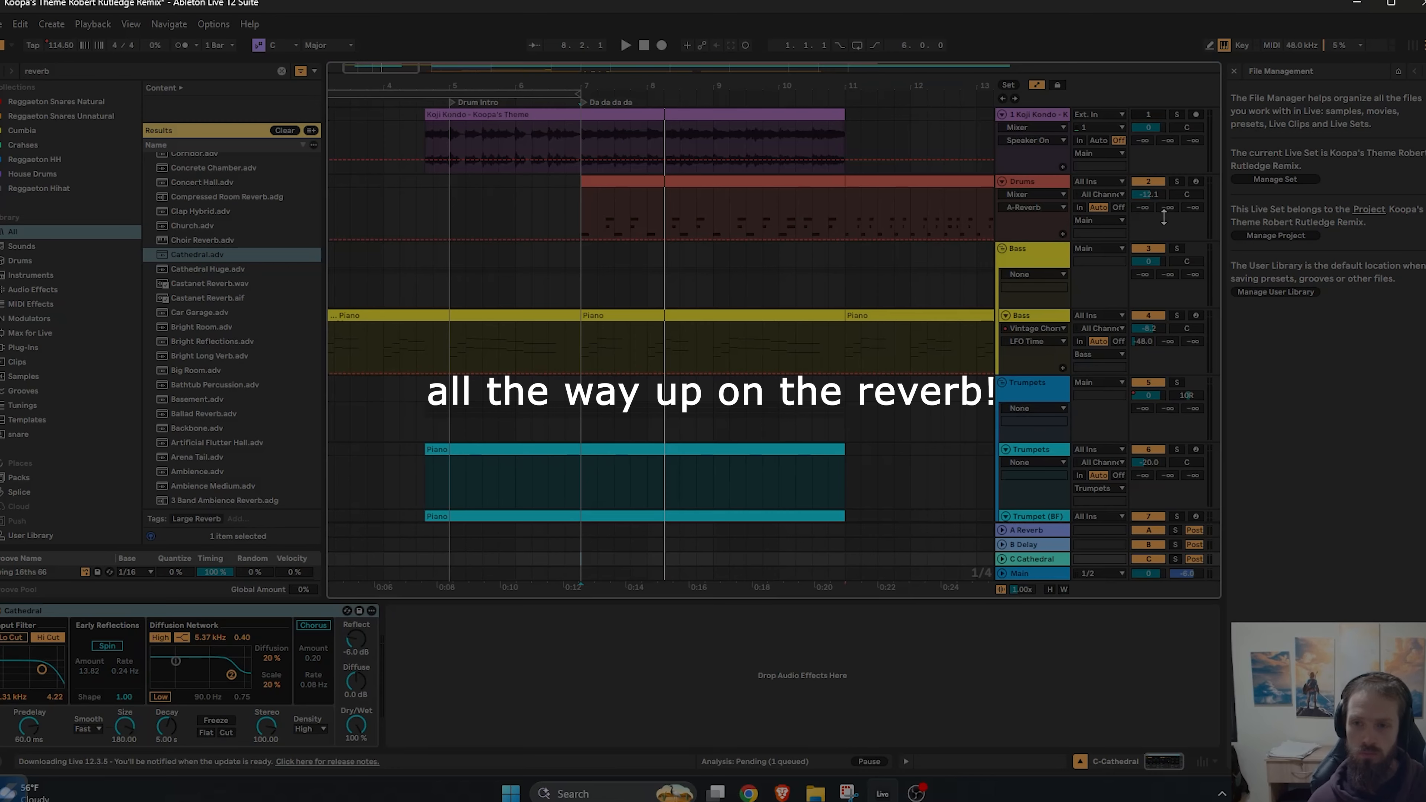
Try the Drums track's C-Cathedral send turned fully up during playback, and bring the send back down.
left_click_drag(1192, 208, 1192, 135)
key("space")
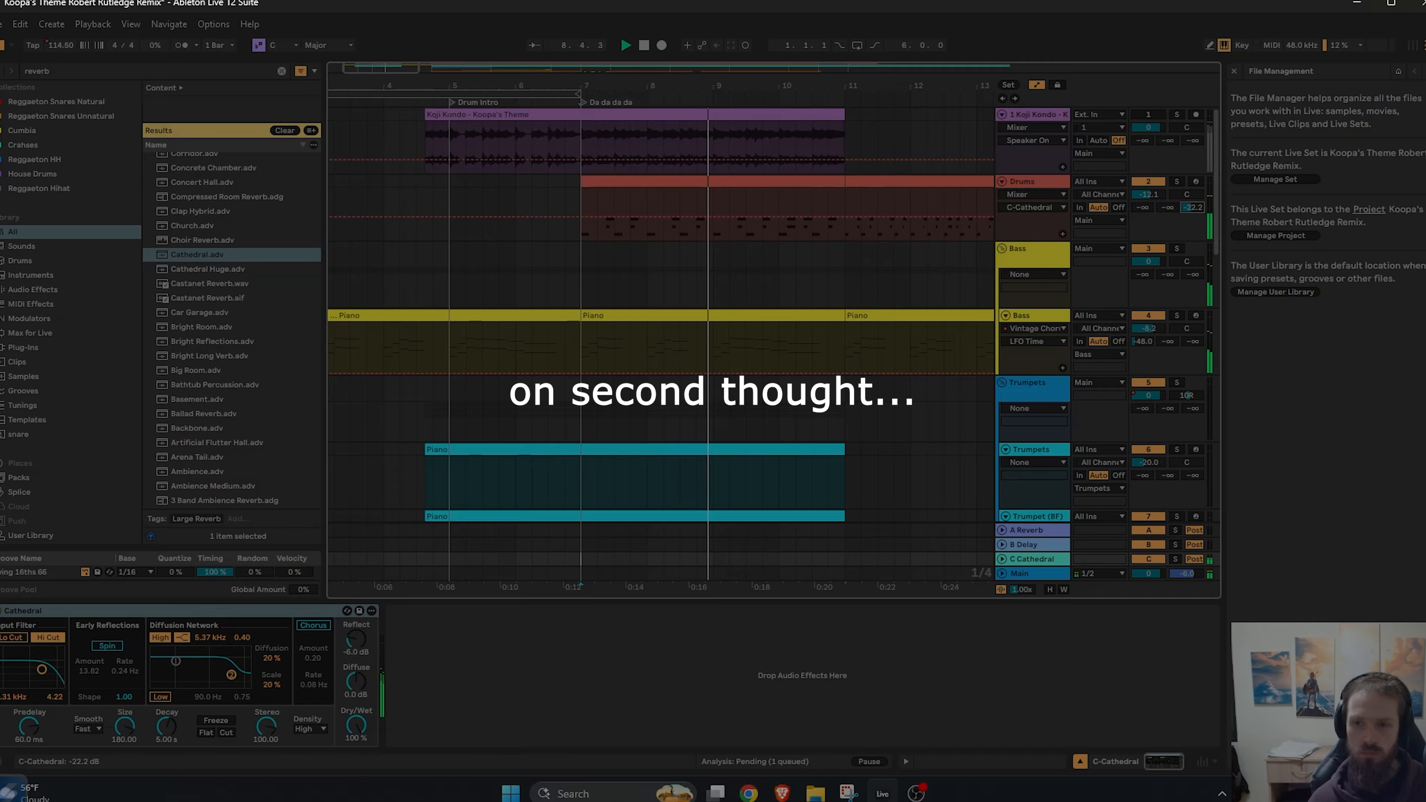
left_click_drag(1203, 213, 1203, 247)
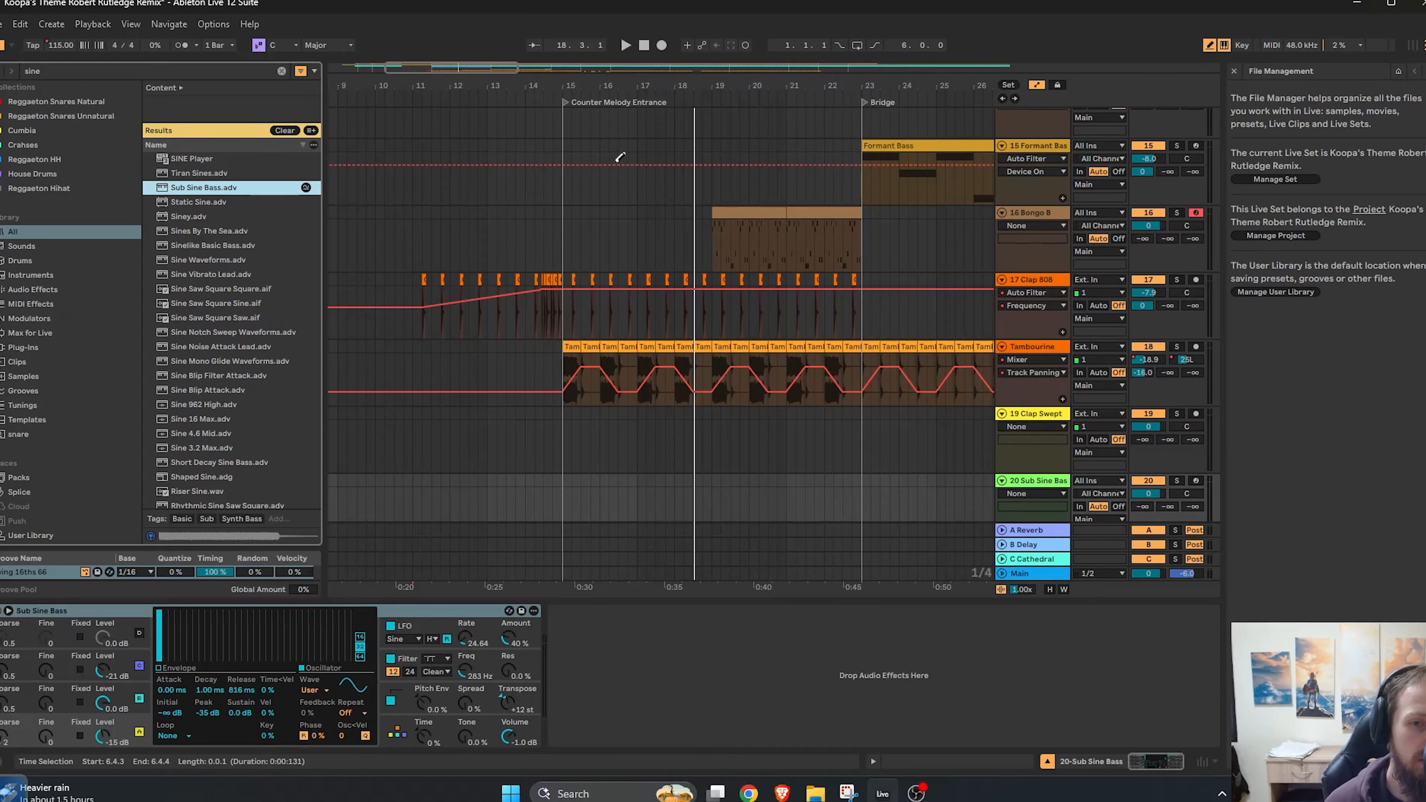
Duplicate the D2 note in the Sub Sine Bass clip at bar 15, place the copy on beat 1.2, and play it.
scroll(606, 202, "up", 5)
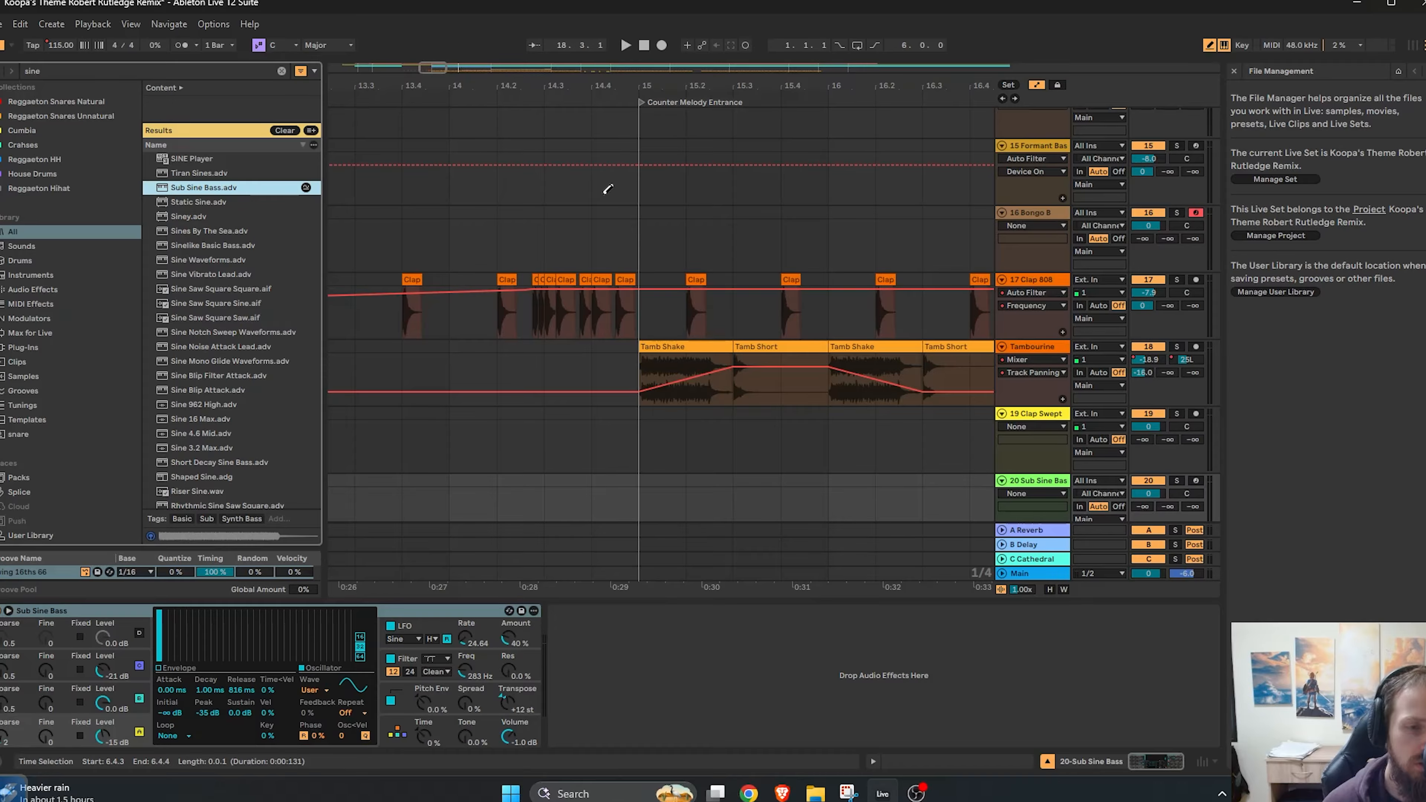
scroll(582, 124, "up", 3)
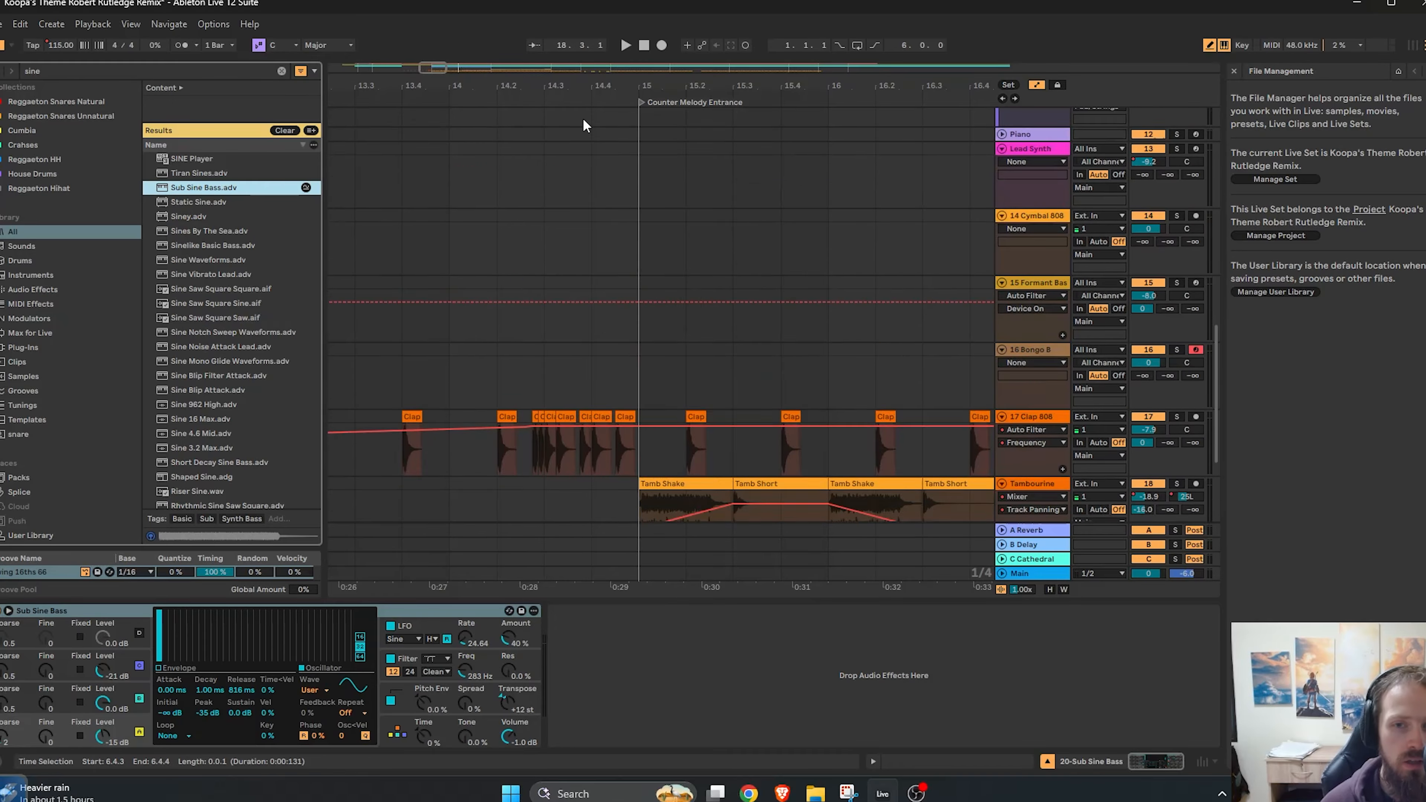
scroll(582, 125, "up", 8)
scroll(698, 263, "up", 2)
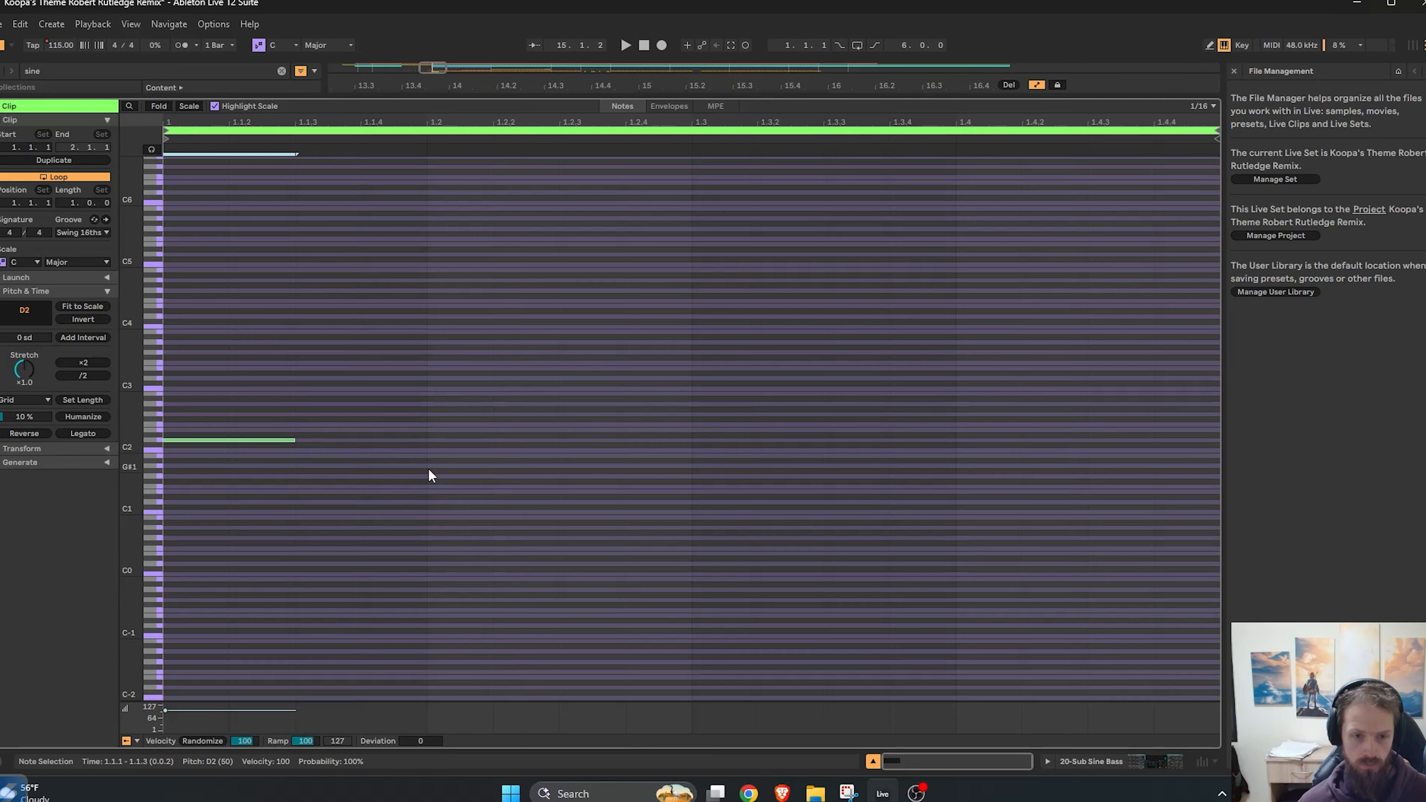
key("ctrl+d")
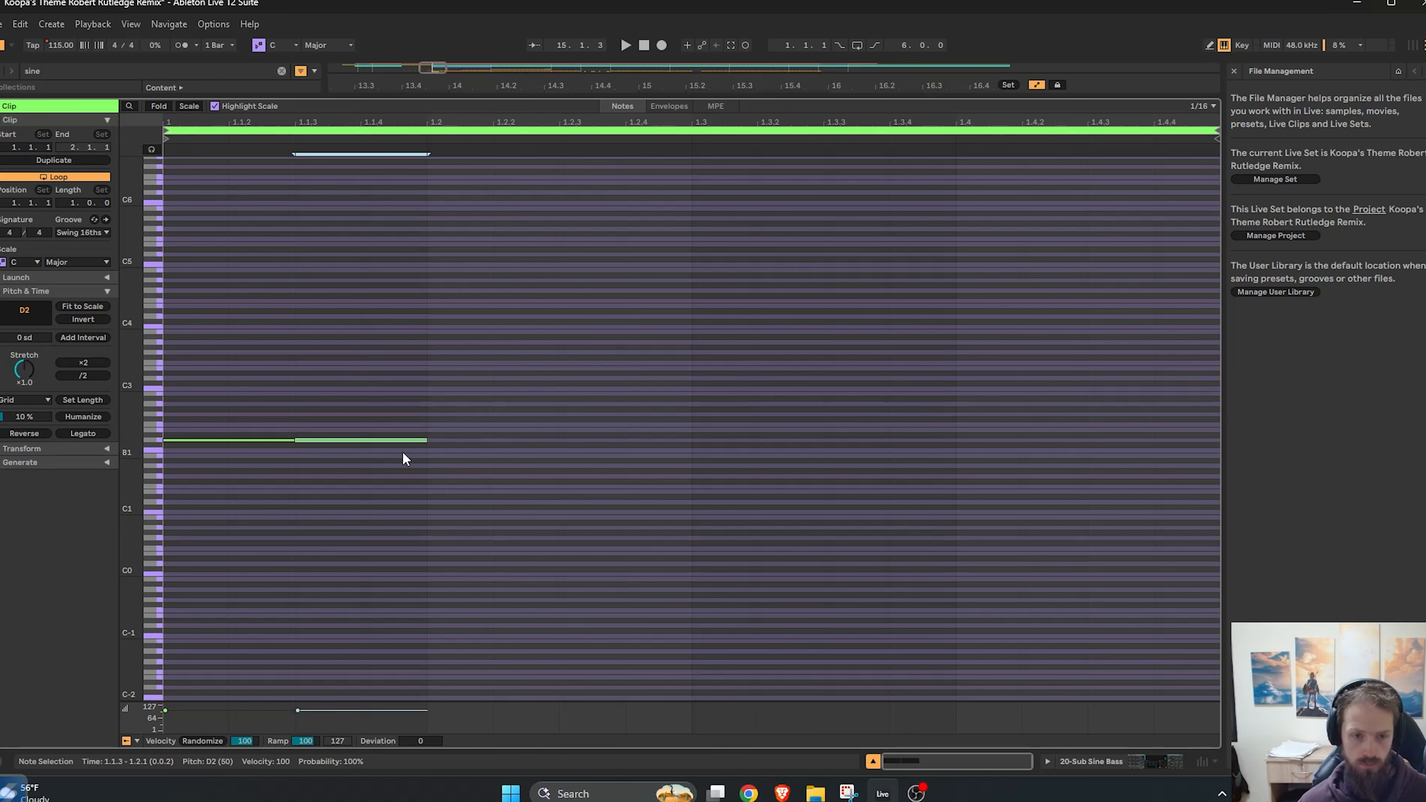
left_click_drag(395, 440, 528, 441)
key("space")
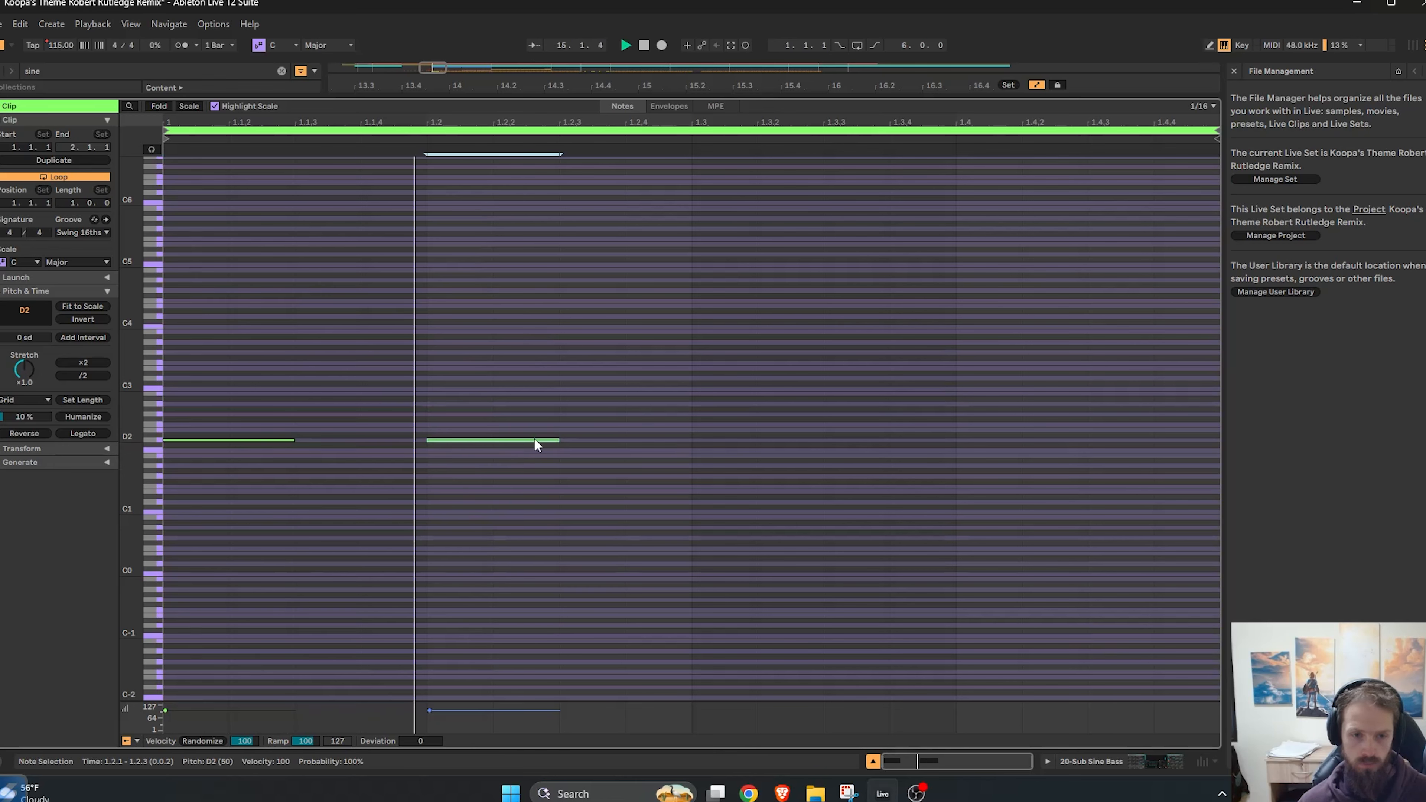
Shrink the note editor to toggle solo on the Sub Sine Bass track, enlarge it again and select the bass notes.
left_click_drag(762, 98, 778, 454)
left_click(1177, 279)
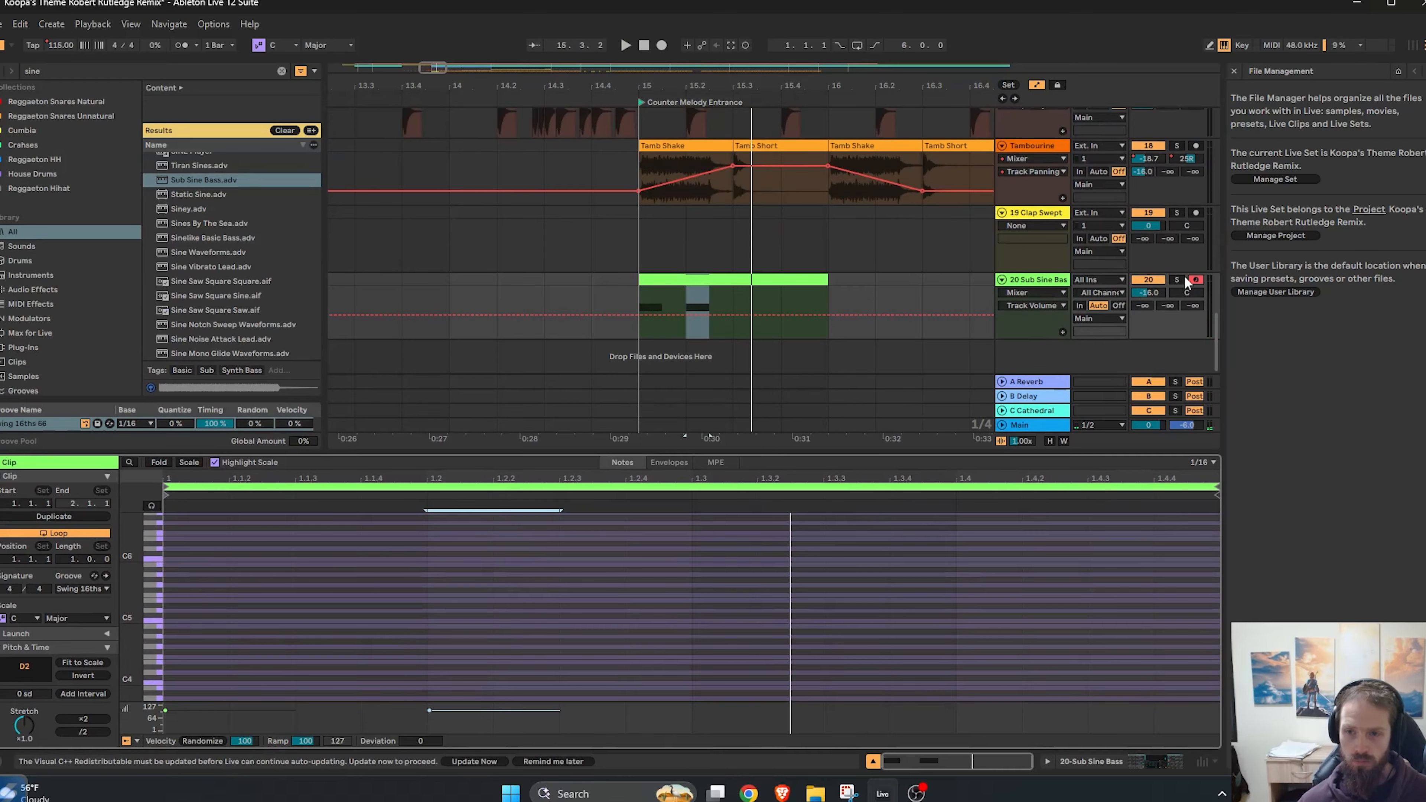
left_click_drag(531, 451, 525, 179)
left_click_drag(619, 698, 261, 458)
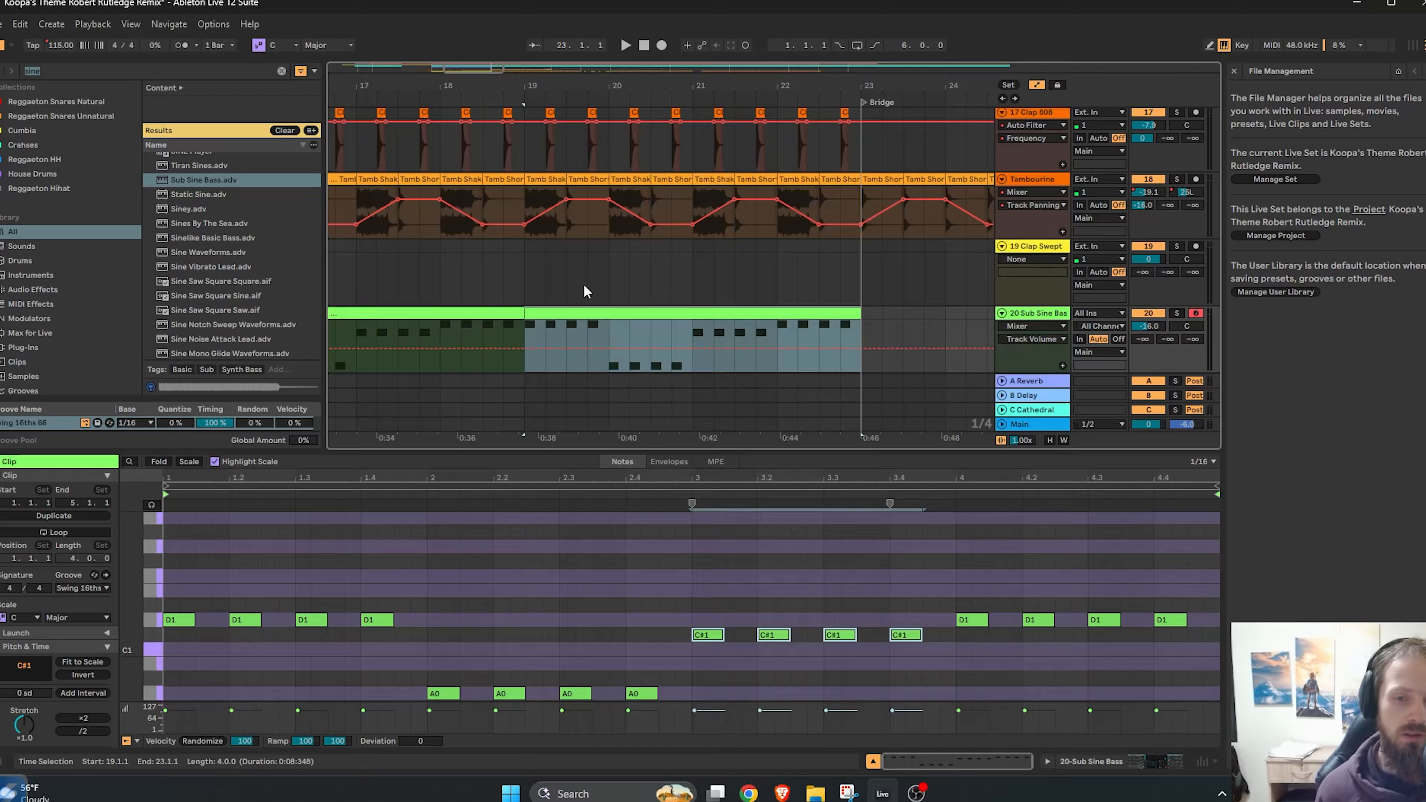
Look over the arrangement's tracks, section markers and automation from the sub bass and percussion up to the drums and bass.
key("minus")
scroll(593, 276, "up", 2)
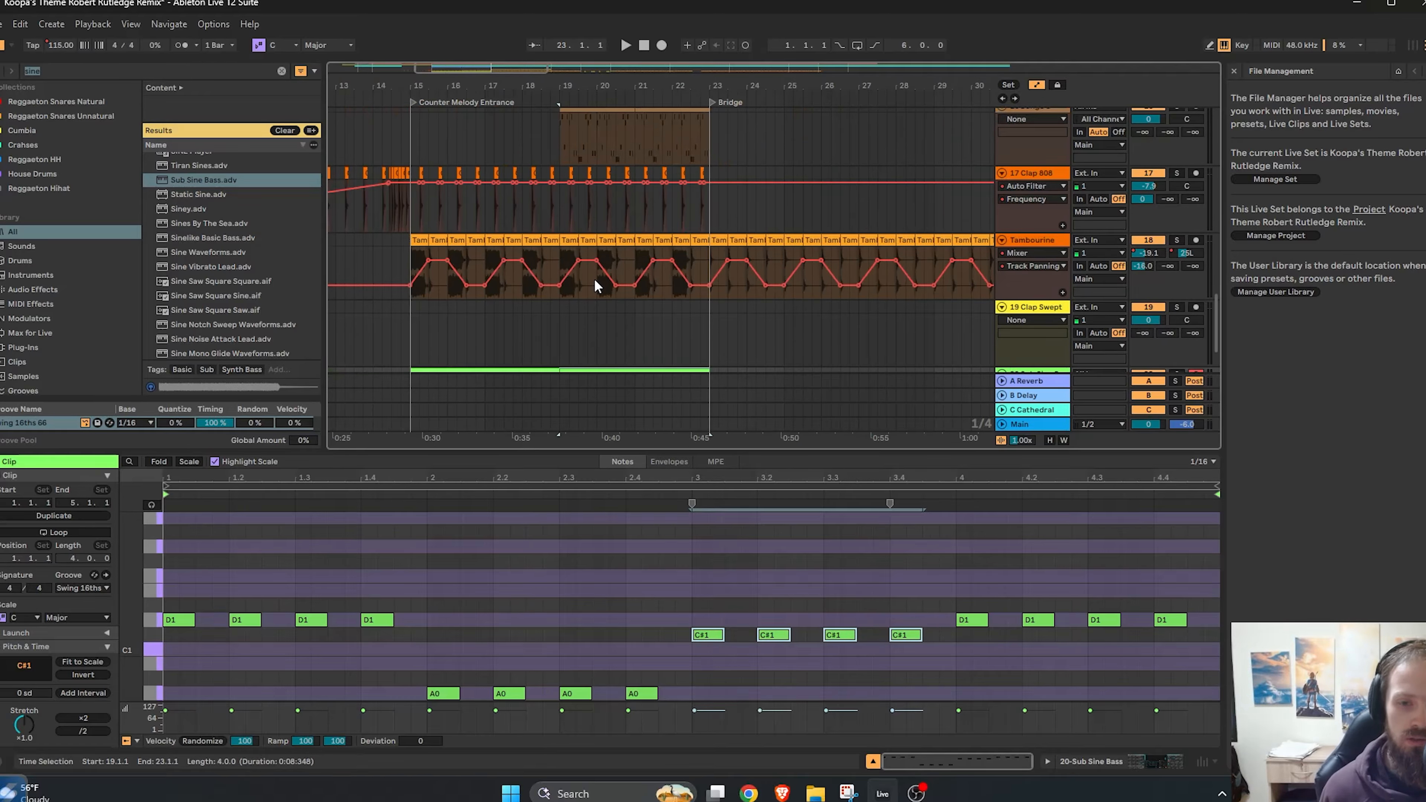
scroll(637, 283, "up", 2)
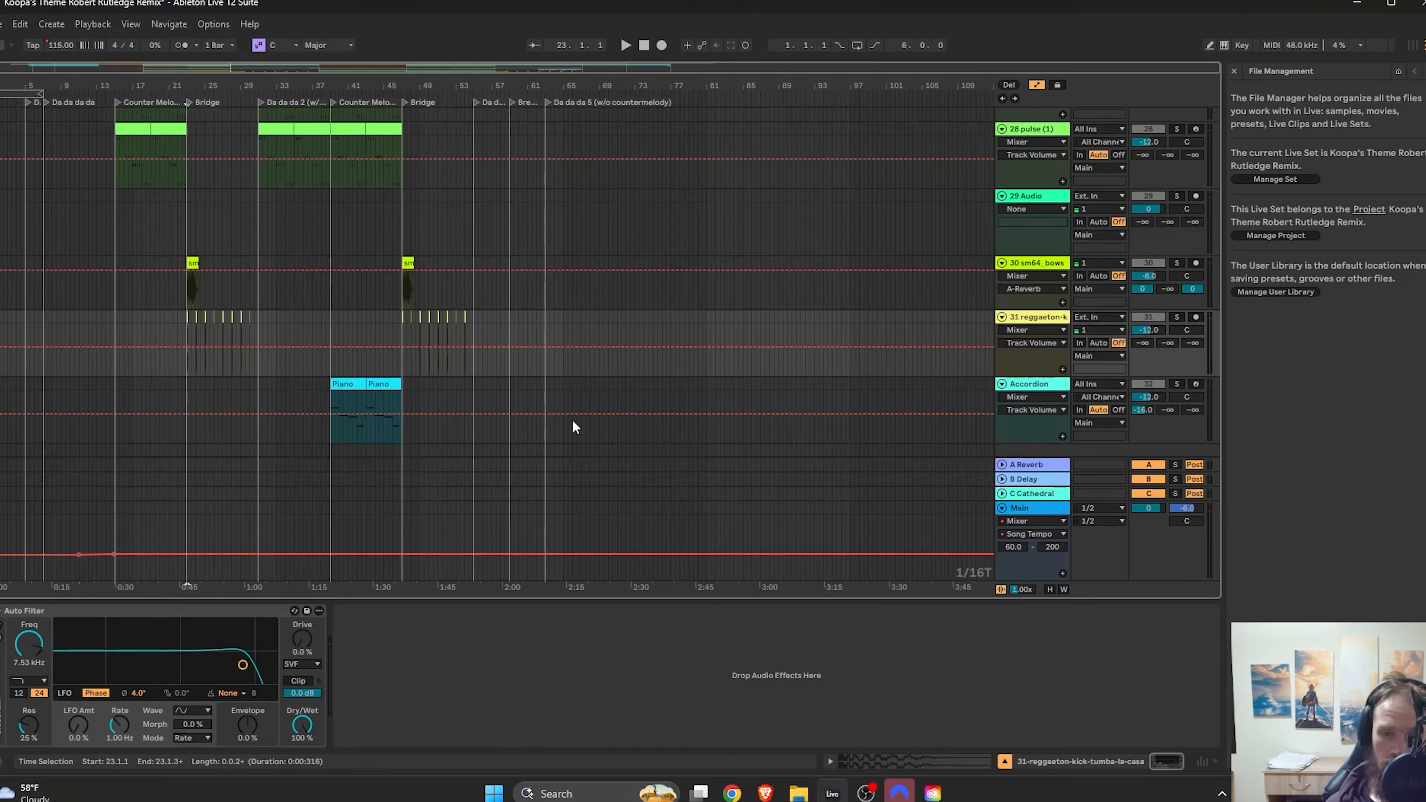
scroll(455, 388, "up", 2)
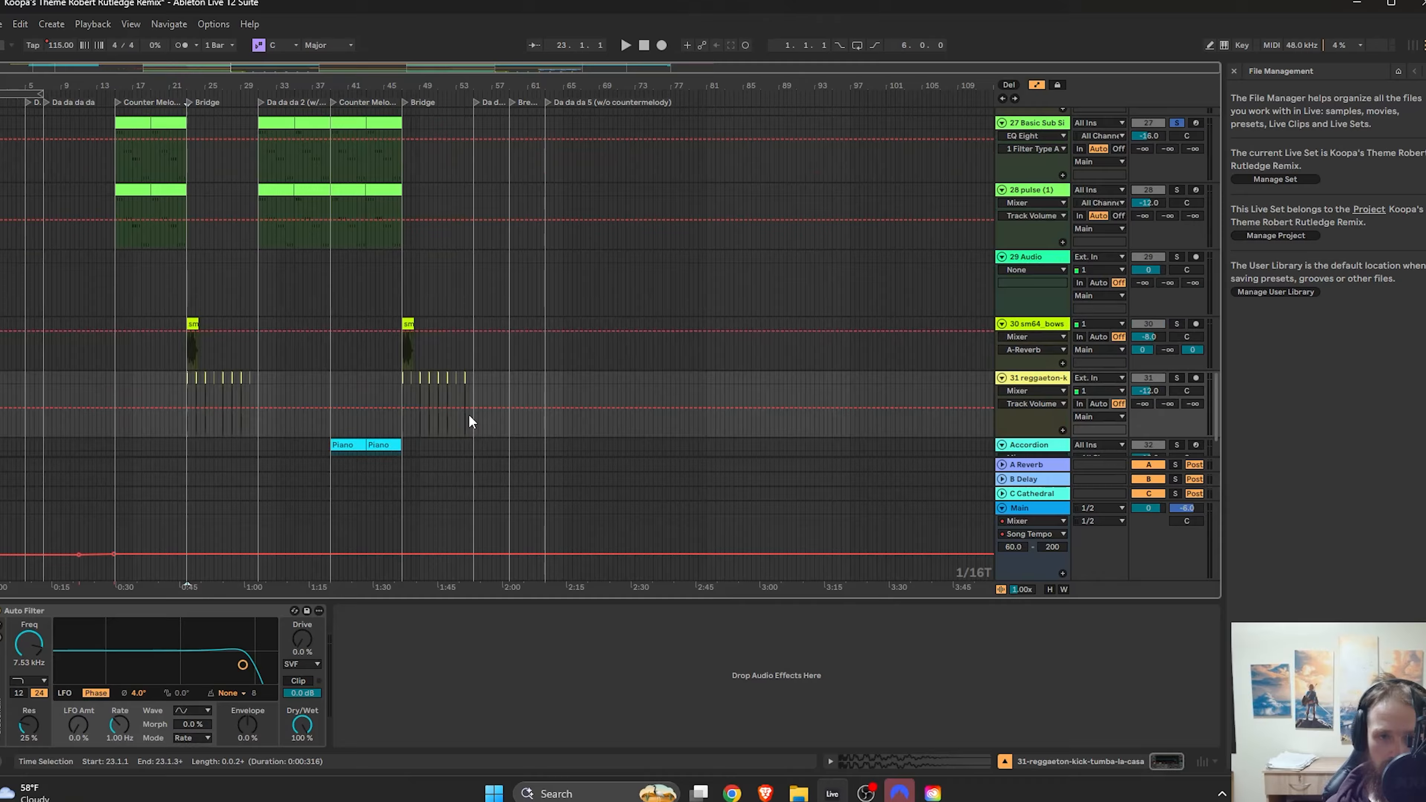
scroll(468, 413, "up", 15)
scroll(241, 358, "up", 4)
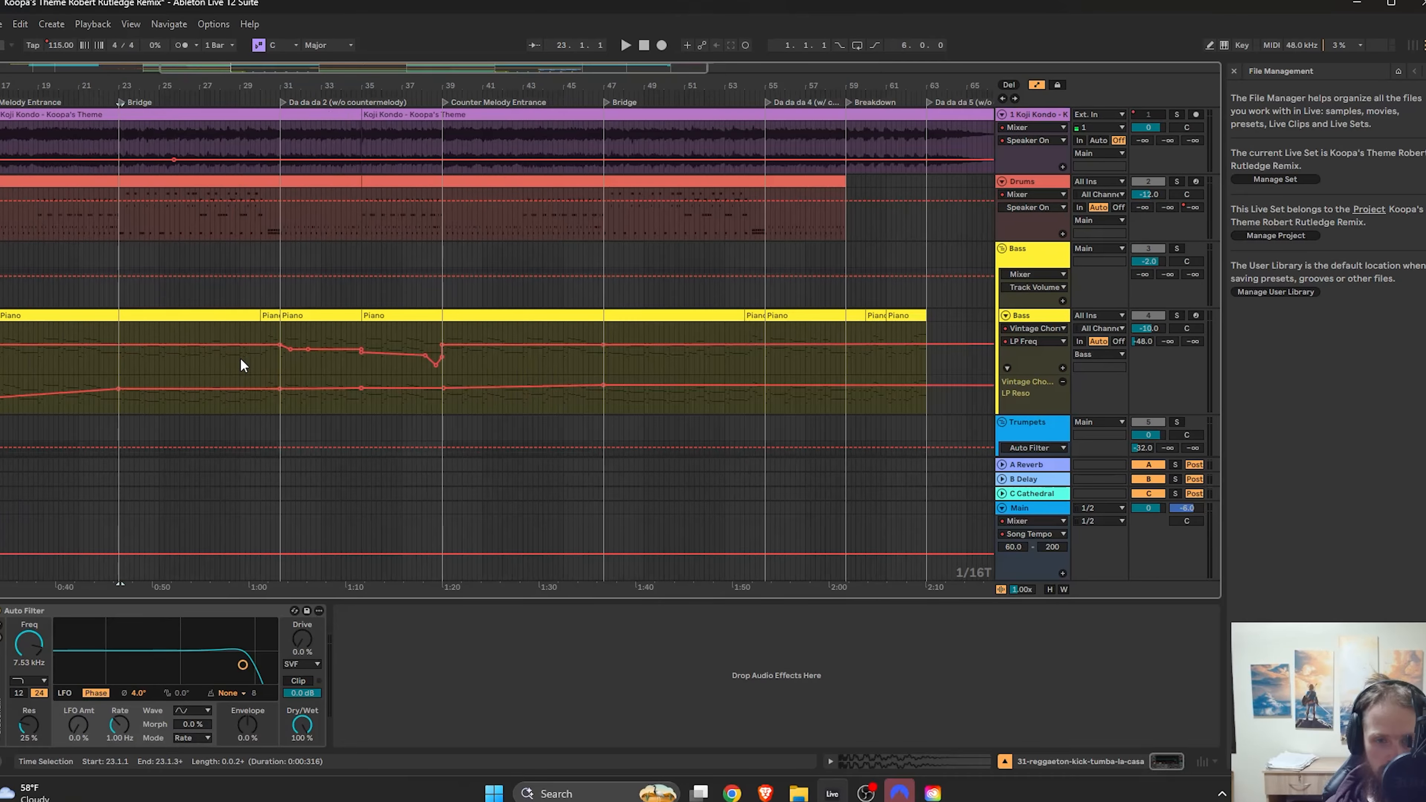
scroll(275, 376, "left", 5)
scroll(493, 371, "down", 3)
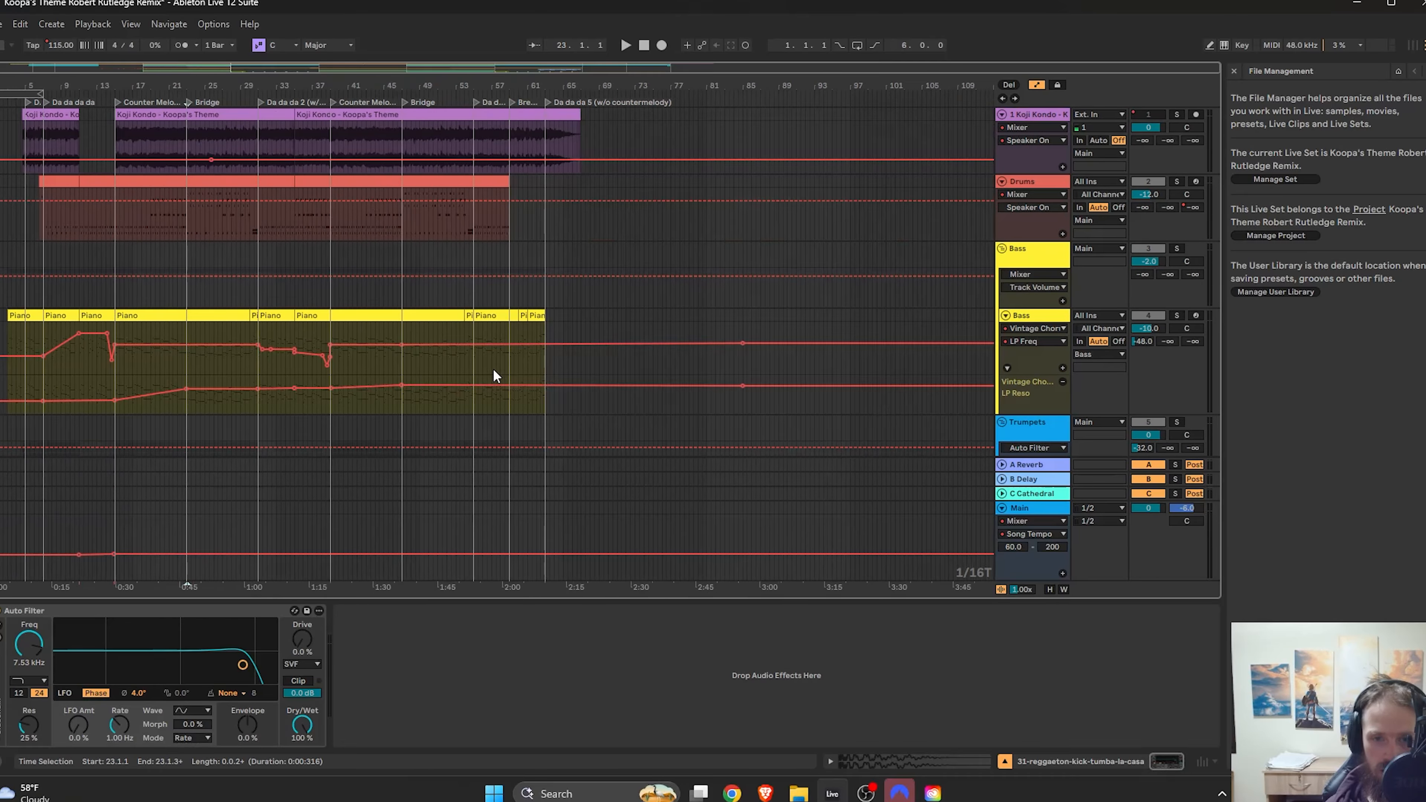
scroll(269, 368, "down", 1)
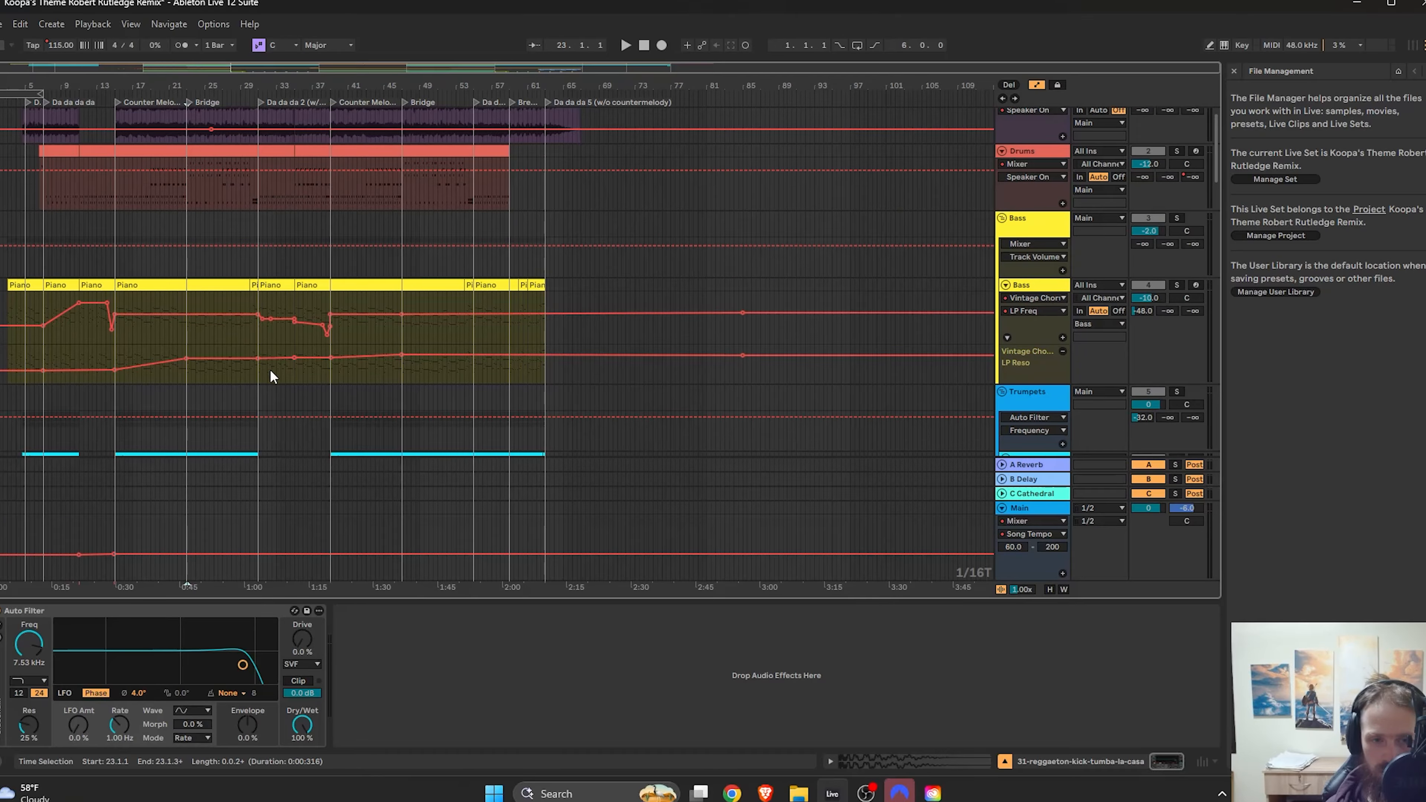
Look over the Bass track's filter automation and the trumpet, trombone, tuba and pad clips across the arrangement's sections.
left_click(90, 304)
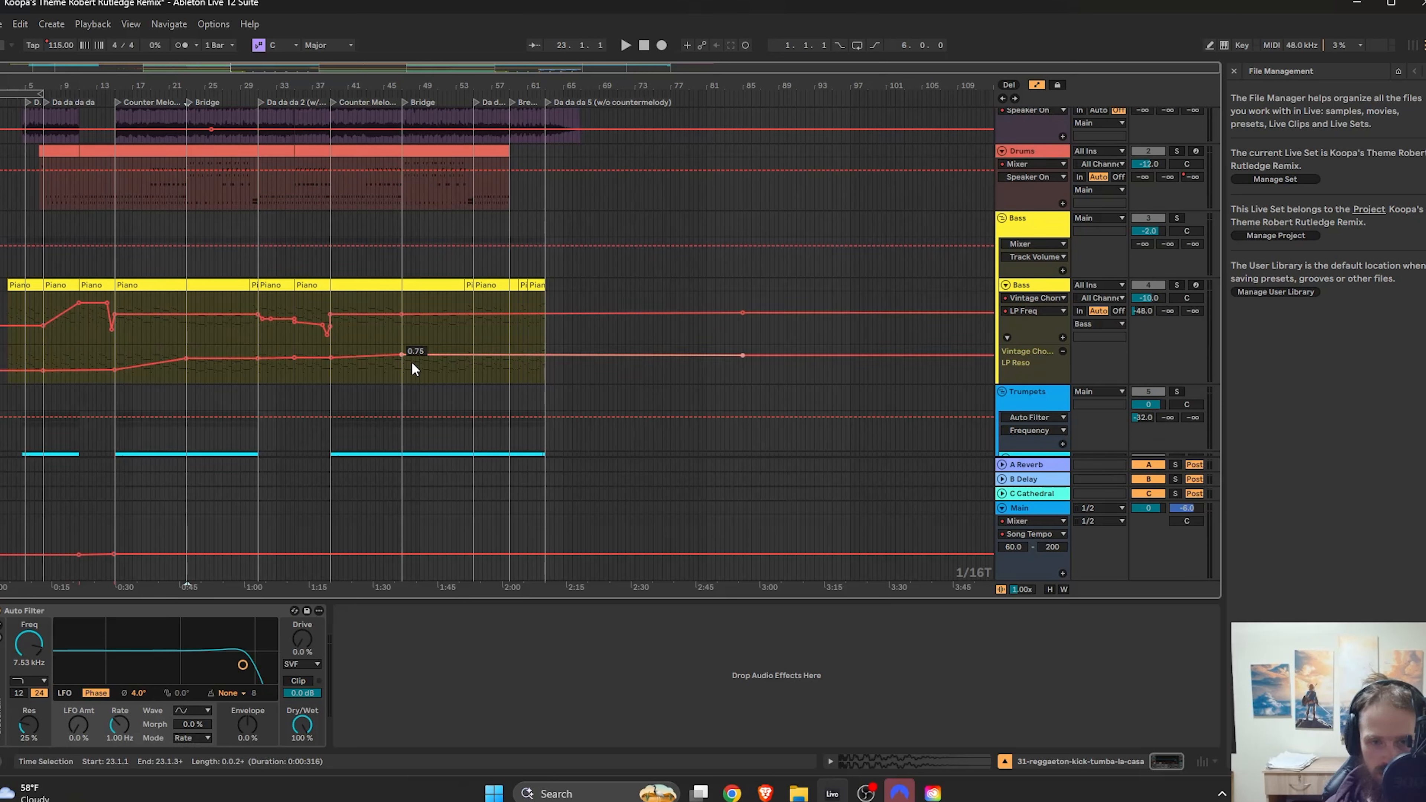
left_click(477, 355)
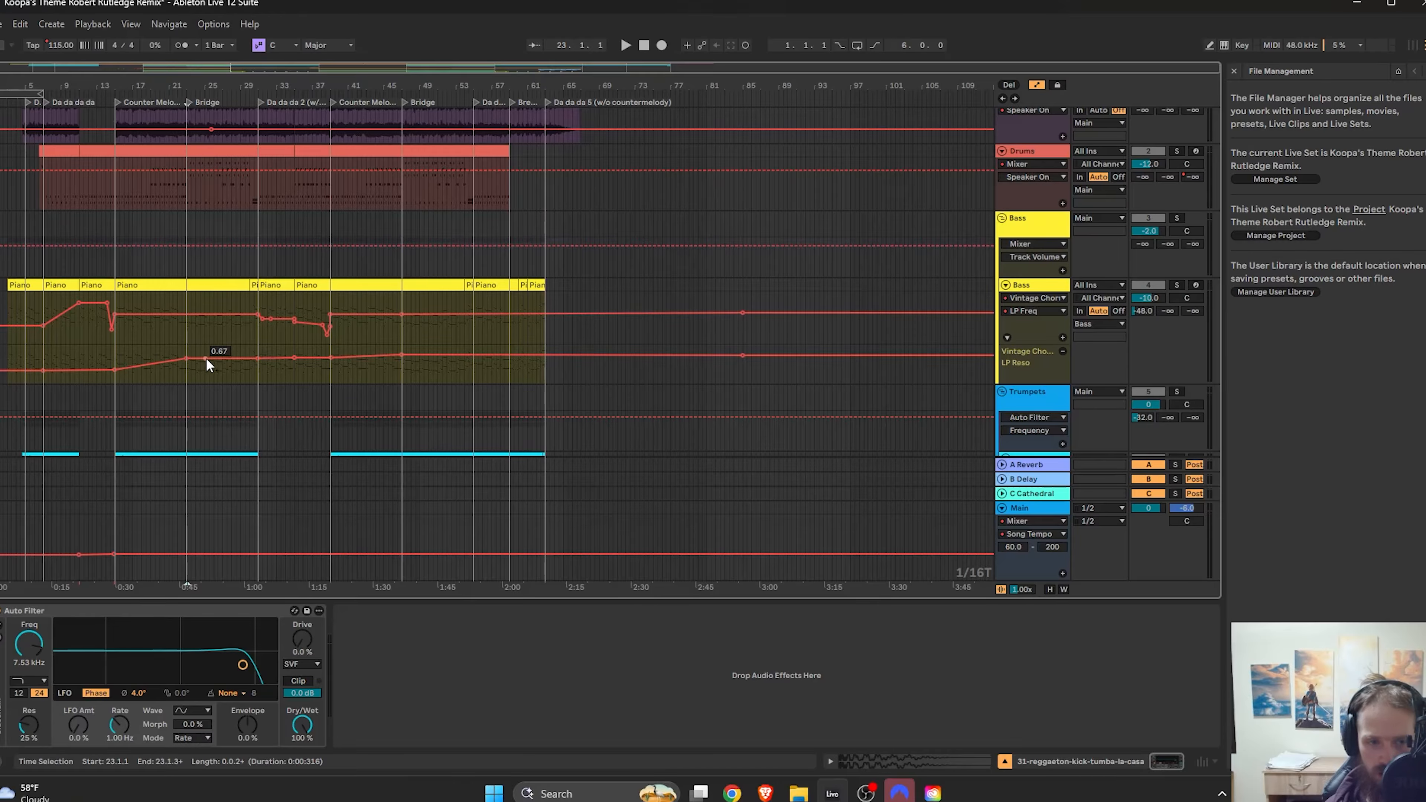
scroll(231, 370, "down", 1)
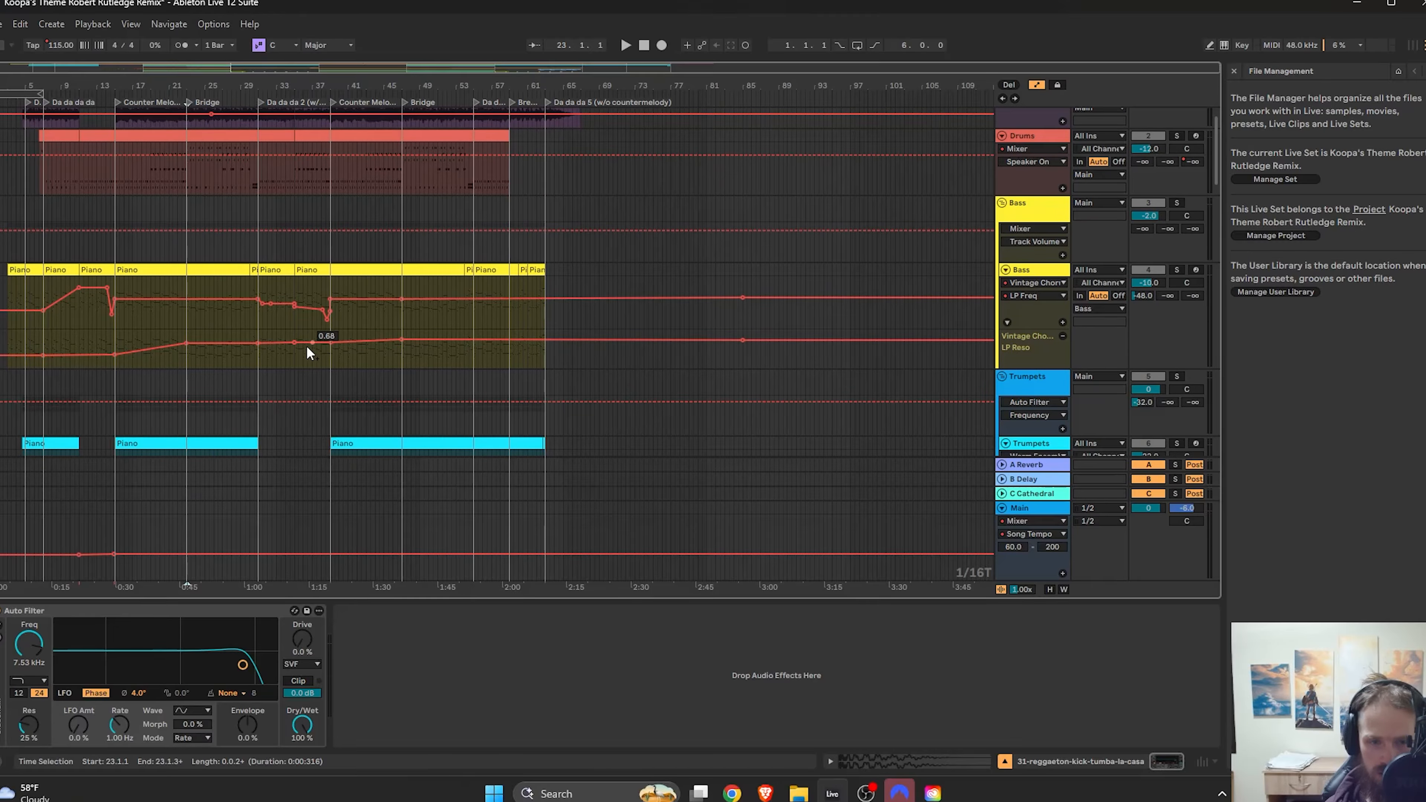
scroll(529, 339, "down", 2)
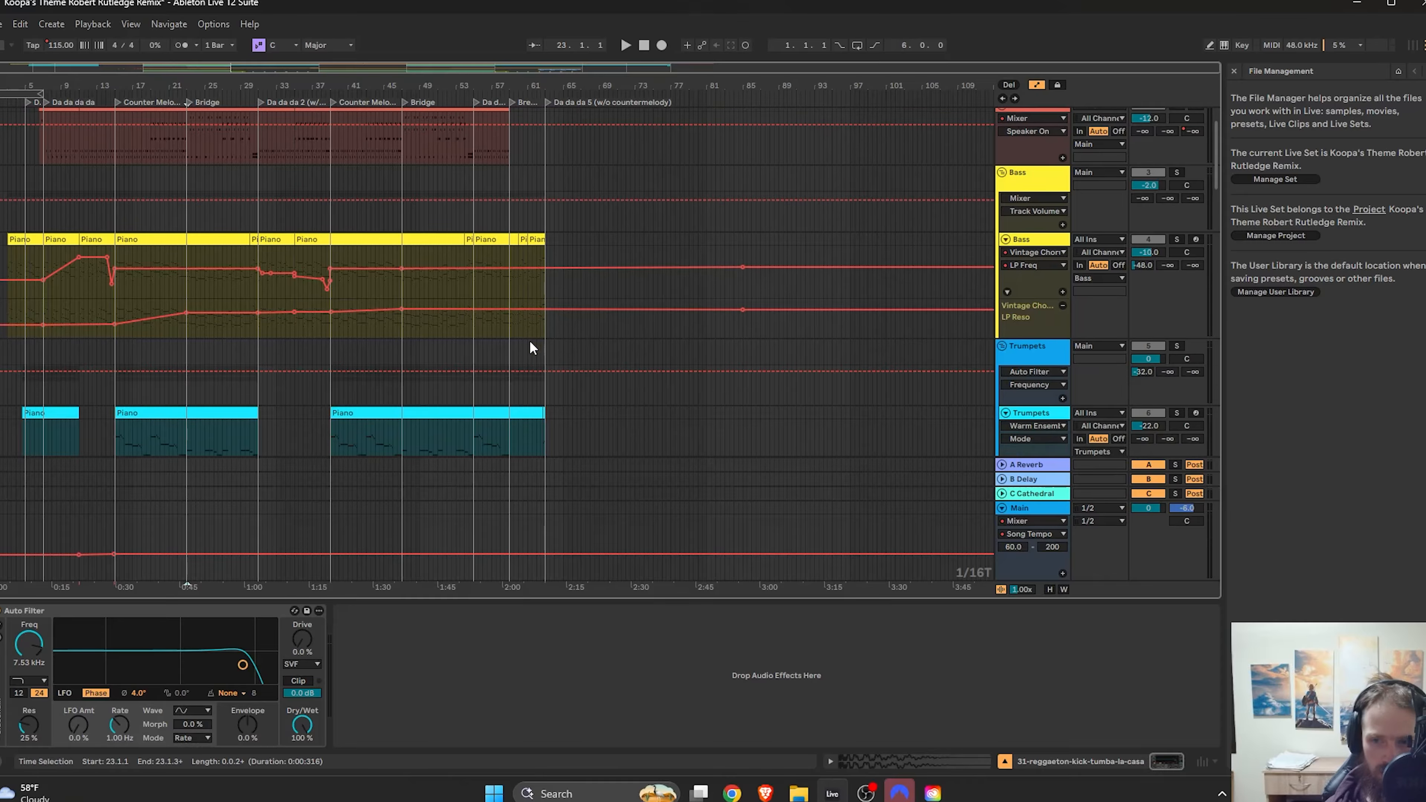
scroll(530, 340, "down", 2)
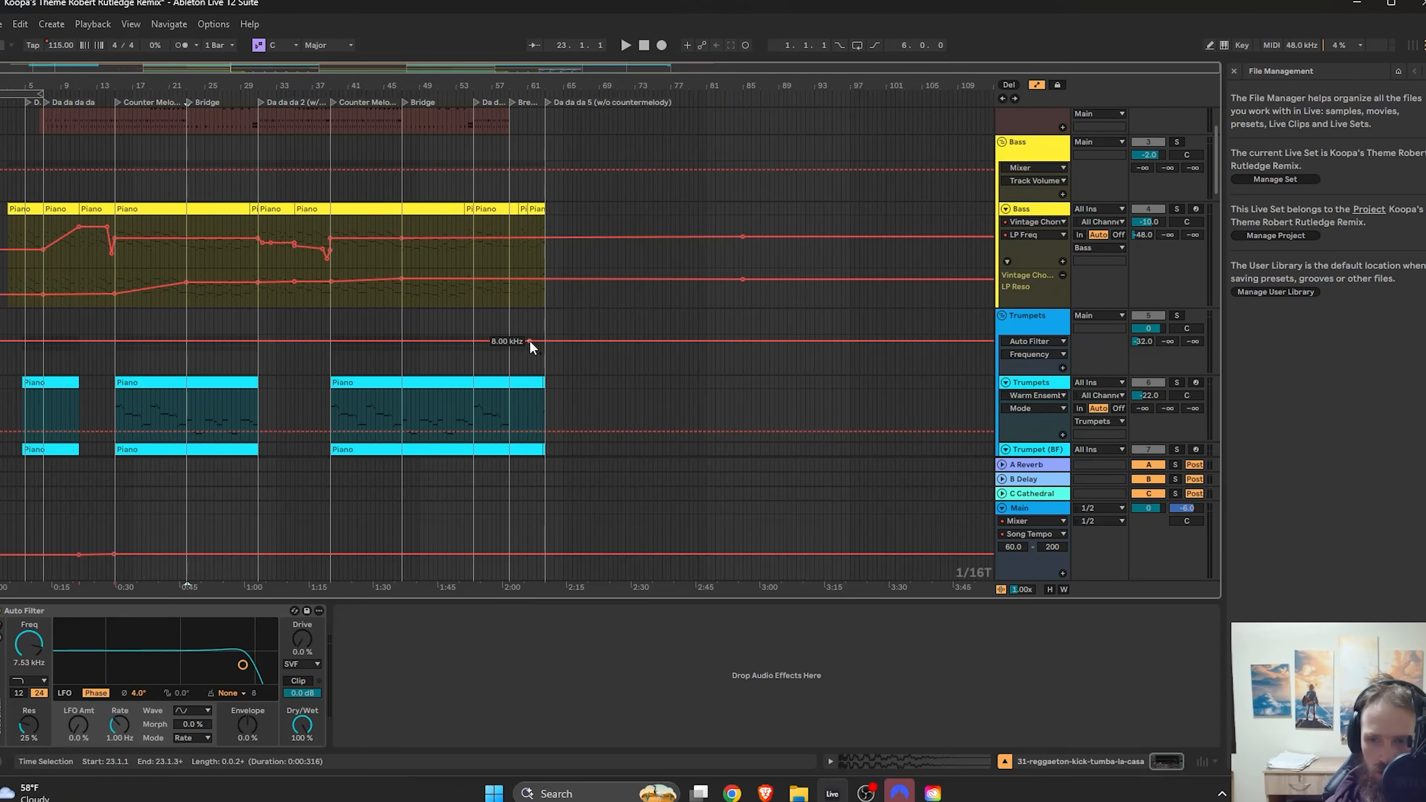
scroll(530, 340, "down", 3)
scroll(530, 340, "down", 6)
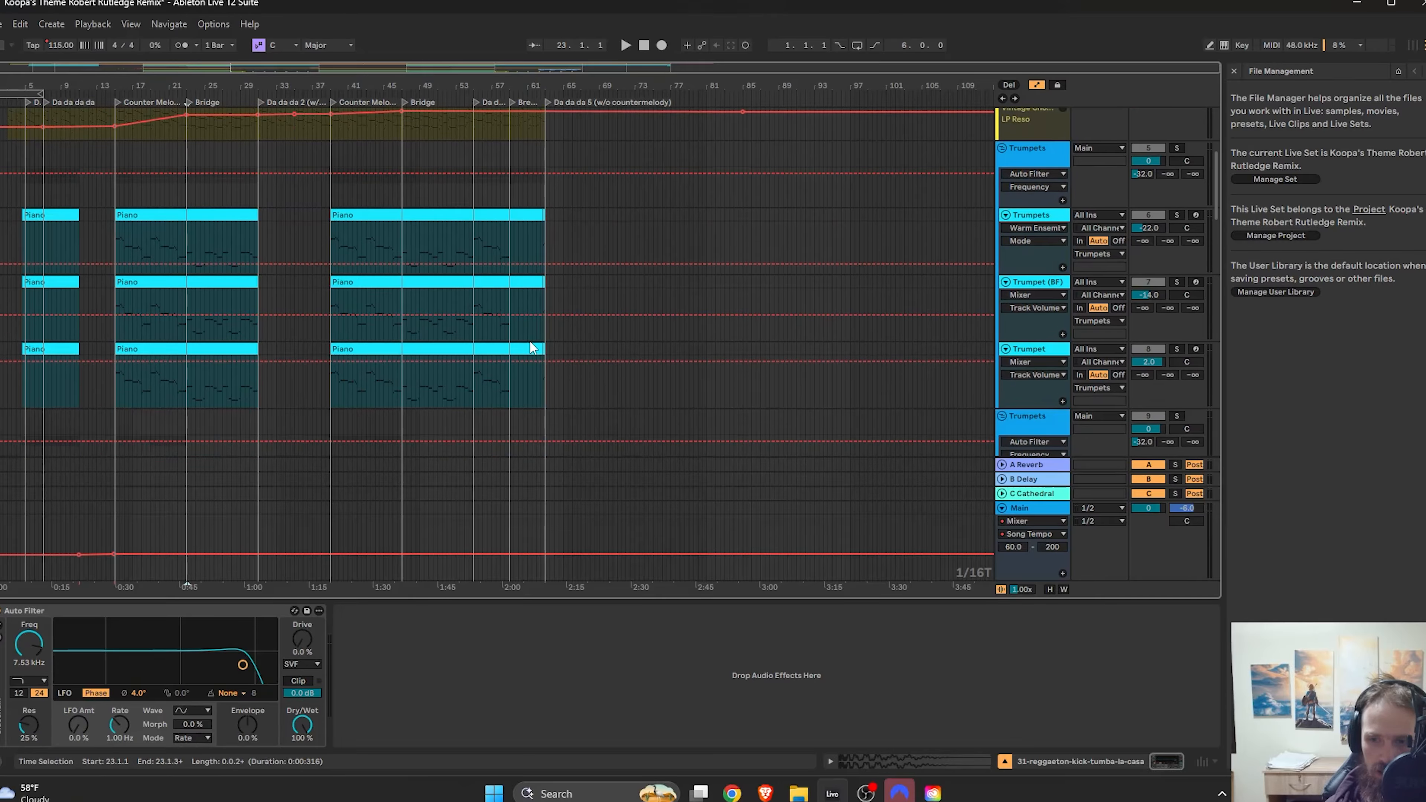
scroll(1056, 376, "down", 3)
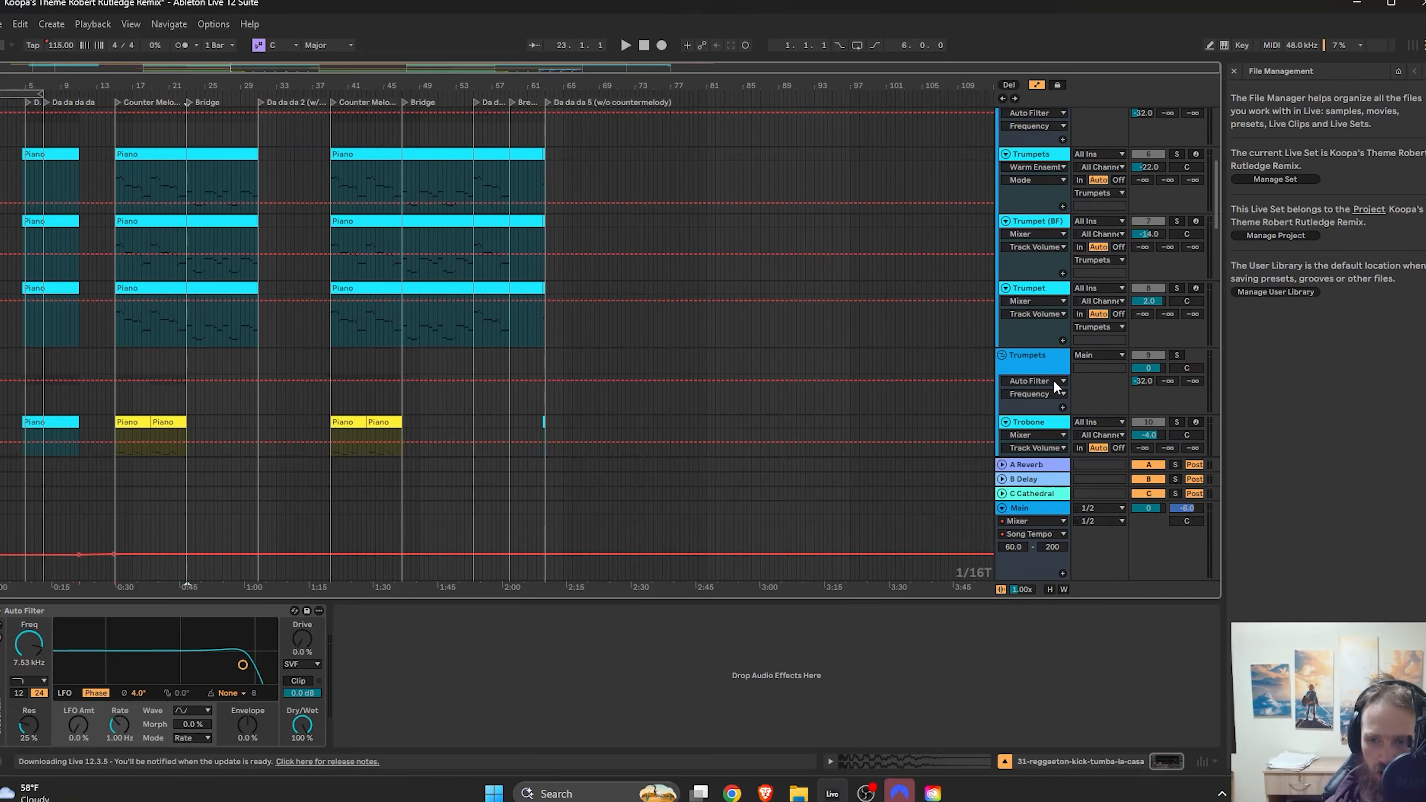
scroll(1037, 425, "down", 2)
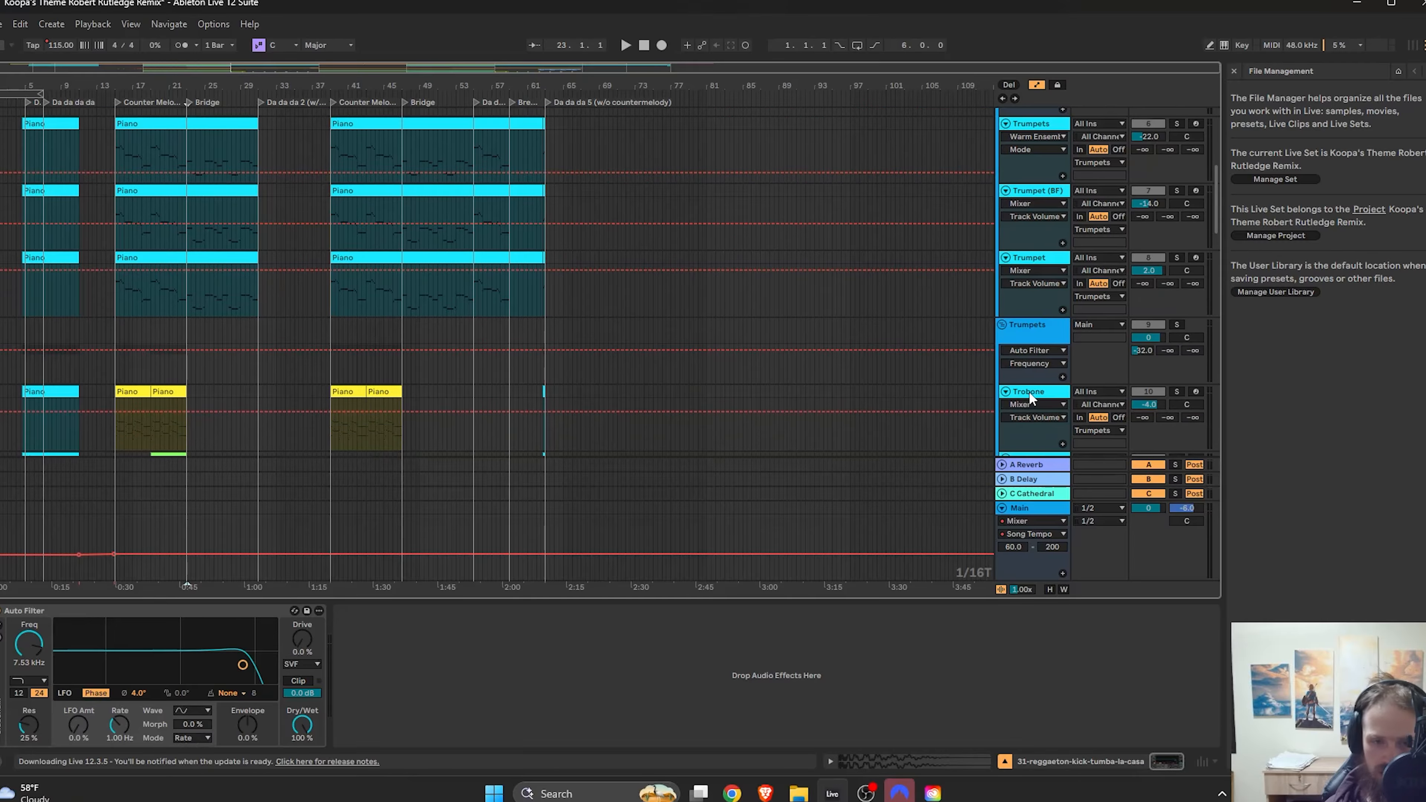
scroll(1028, 392, "down", 3)
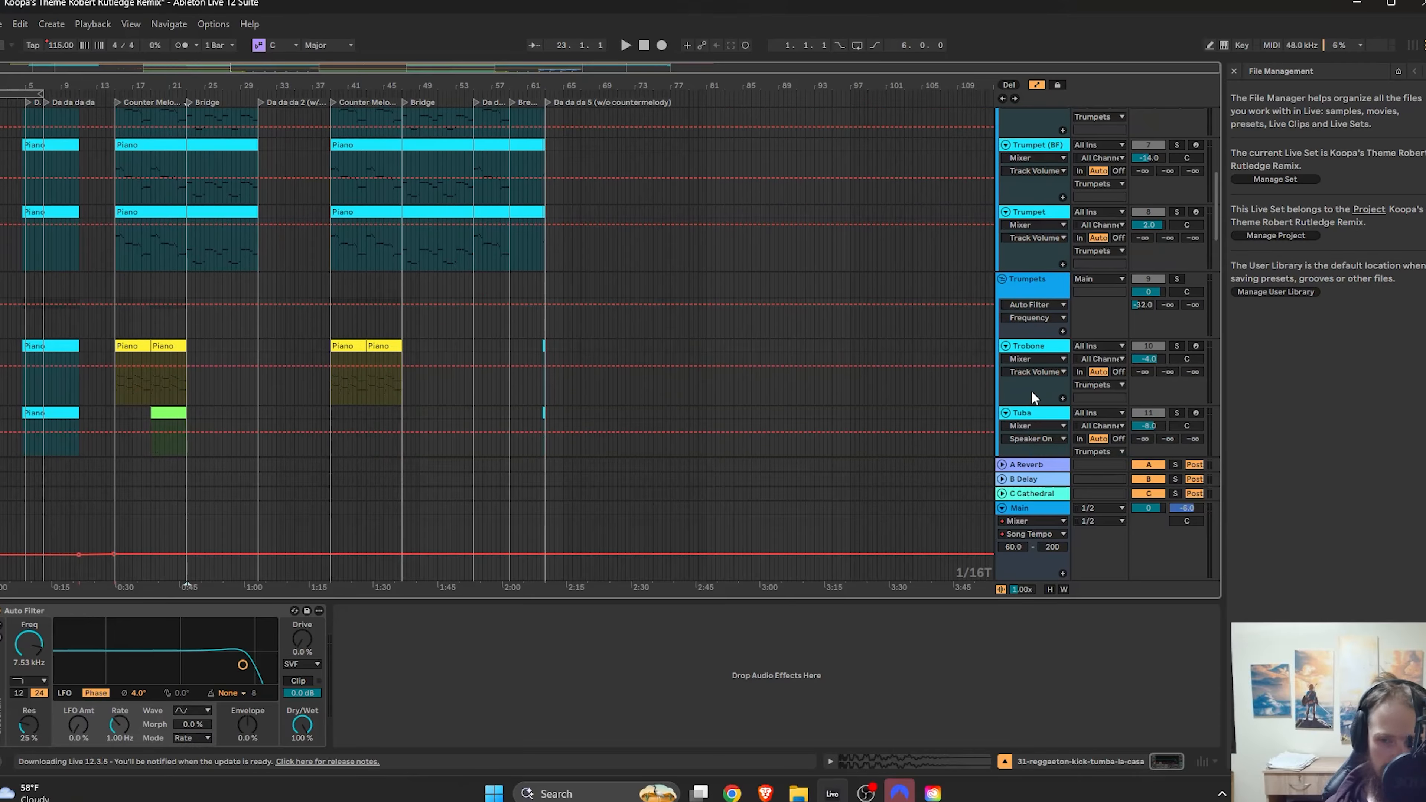
scroll(1032, 390, "down", 3)
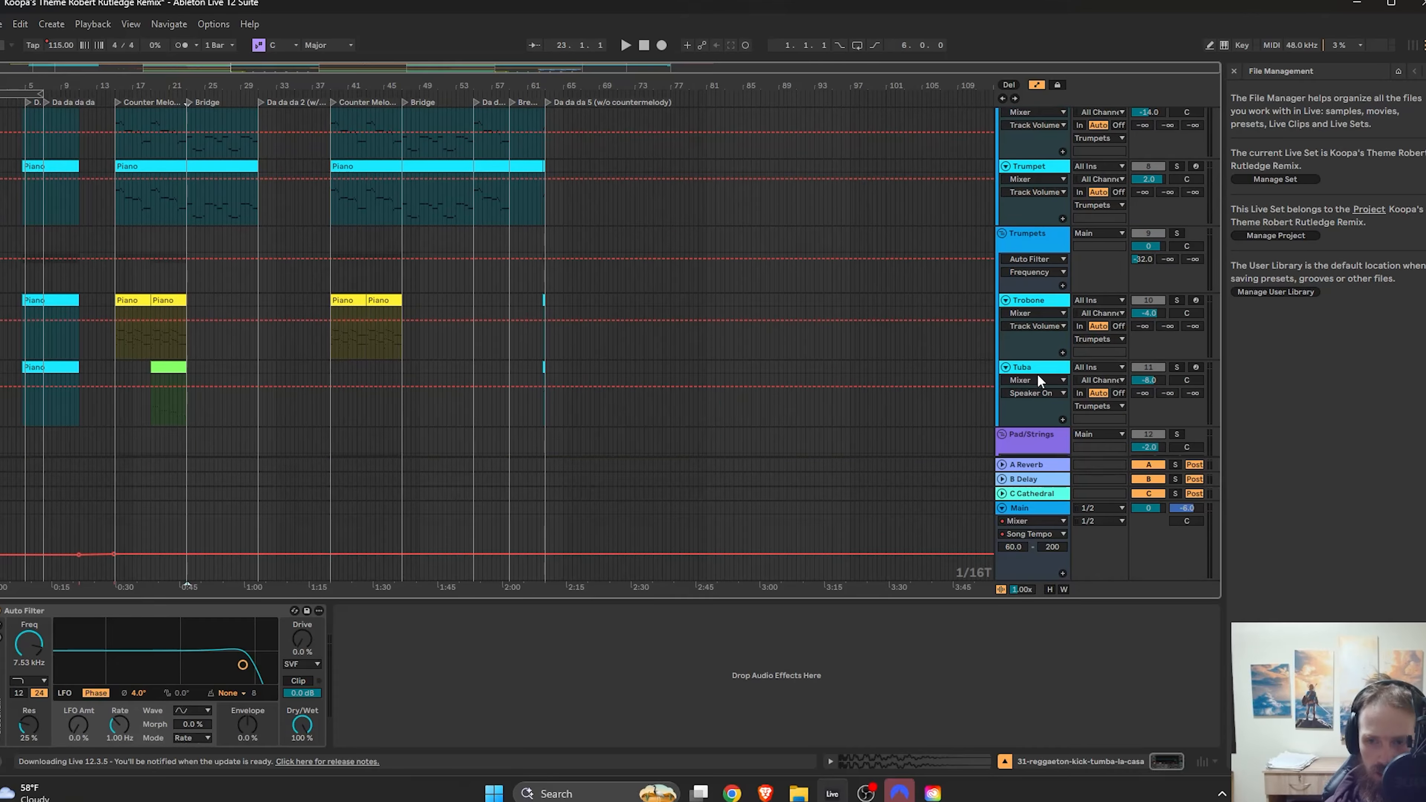
scroll(168, 370, "down", 5)
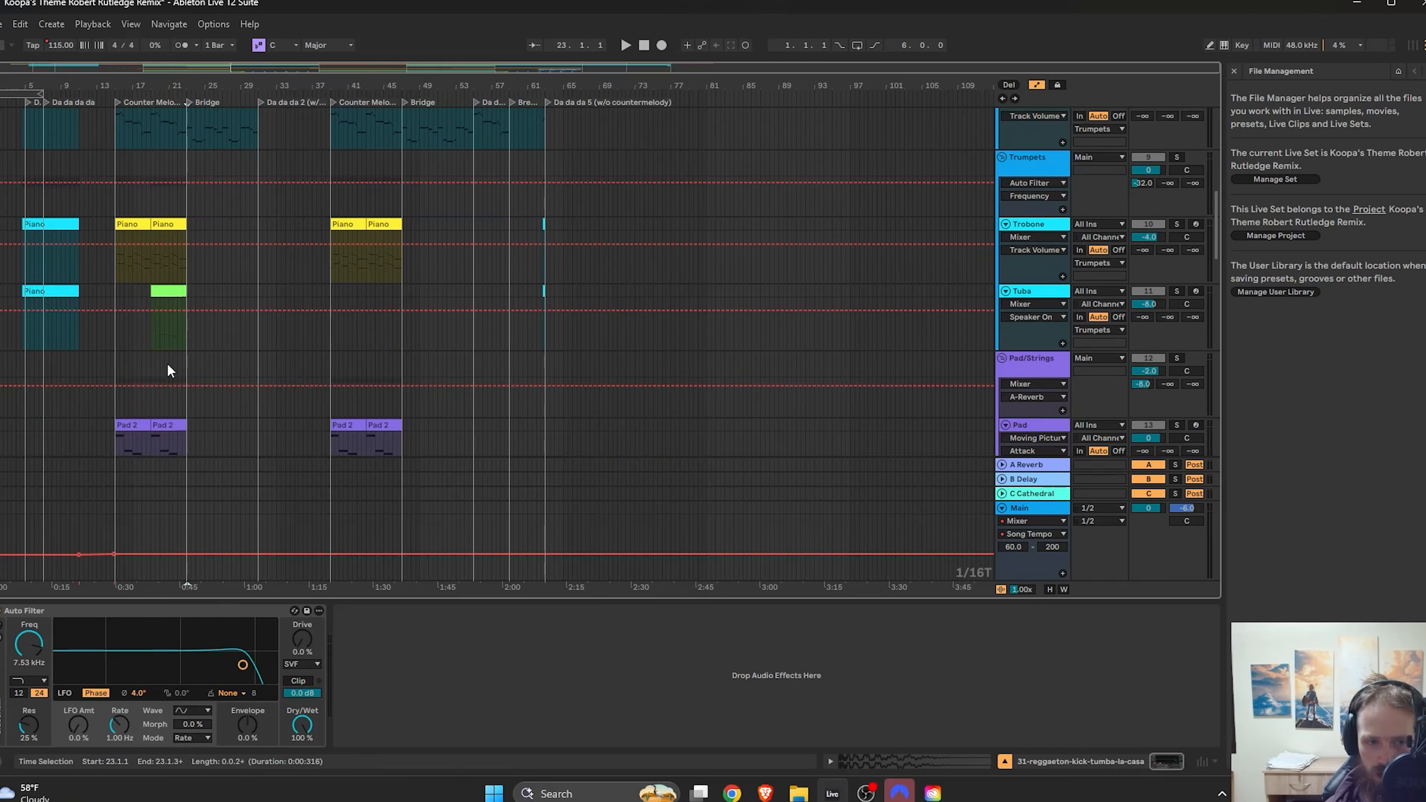
Examine the percussion and sub bass tracks, and the Bowser laugh, reggaeton kick and accordion clips around the second Bridge.
scroll(168, 371, "down", 20)
scroll(169, 371, "down", 7)
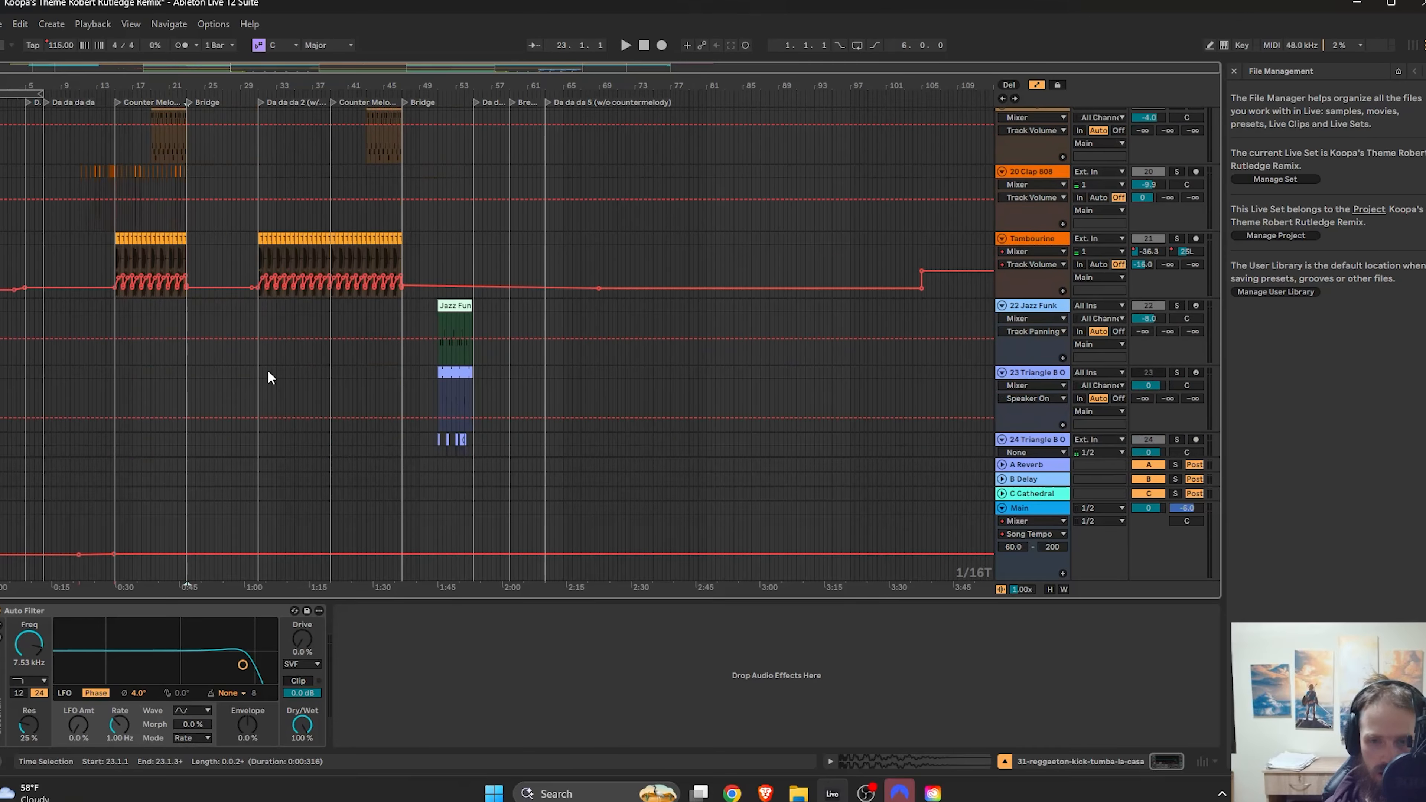
scroll(562, 360, "down", 4)
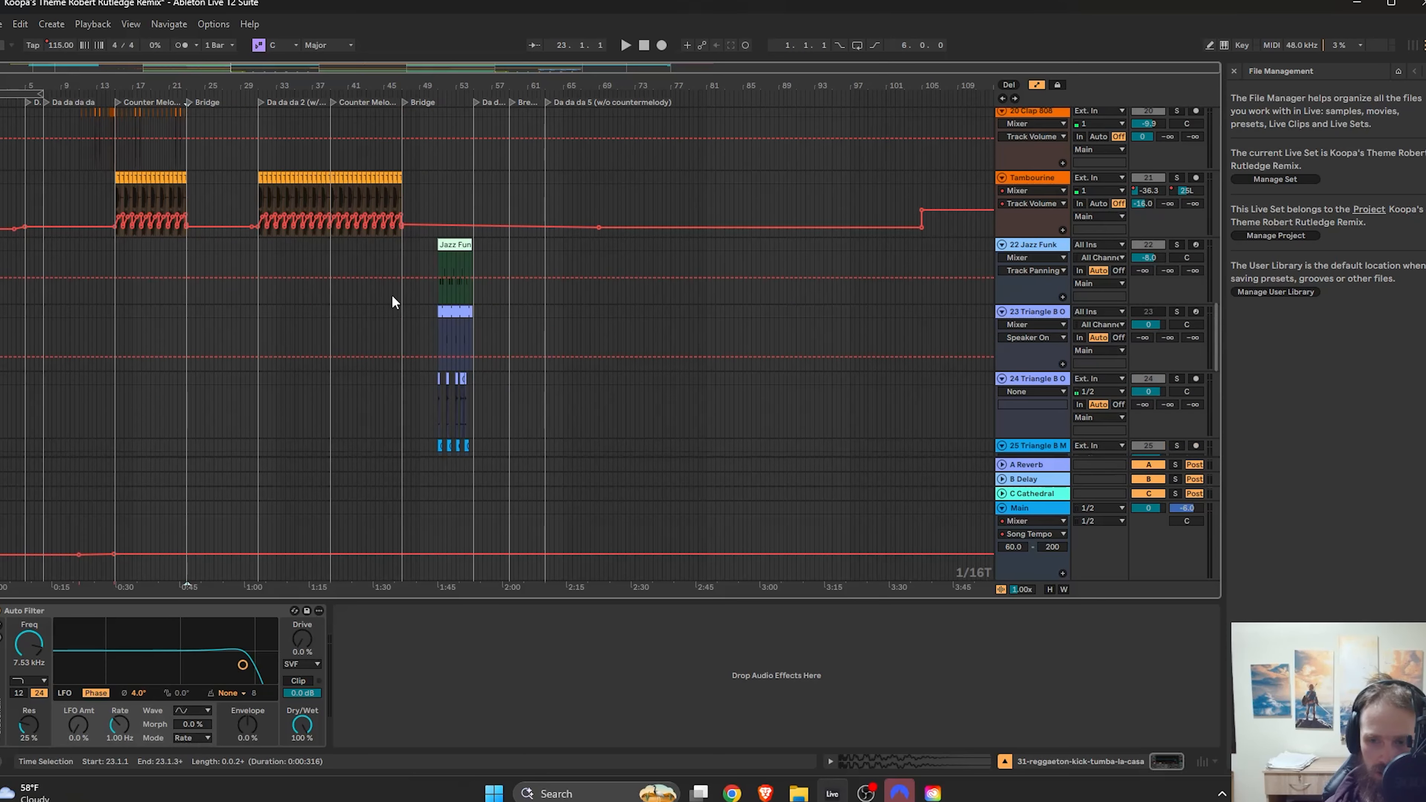
scroll(427, 275, "down", 4)
scroll(428, 270, "down", 20)
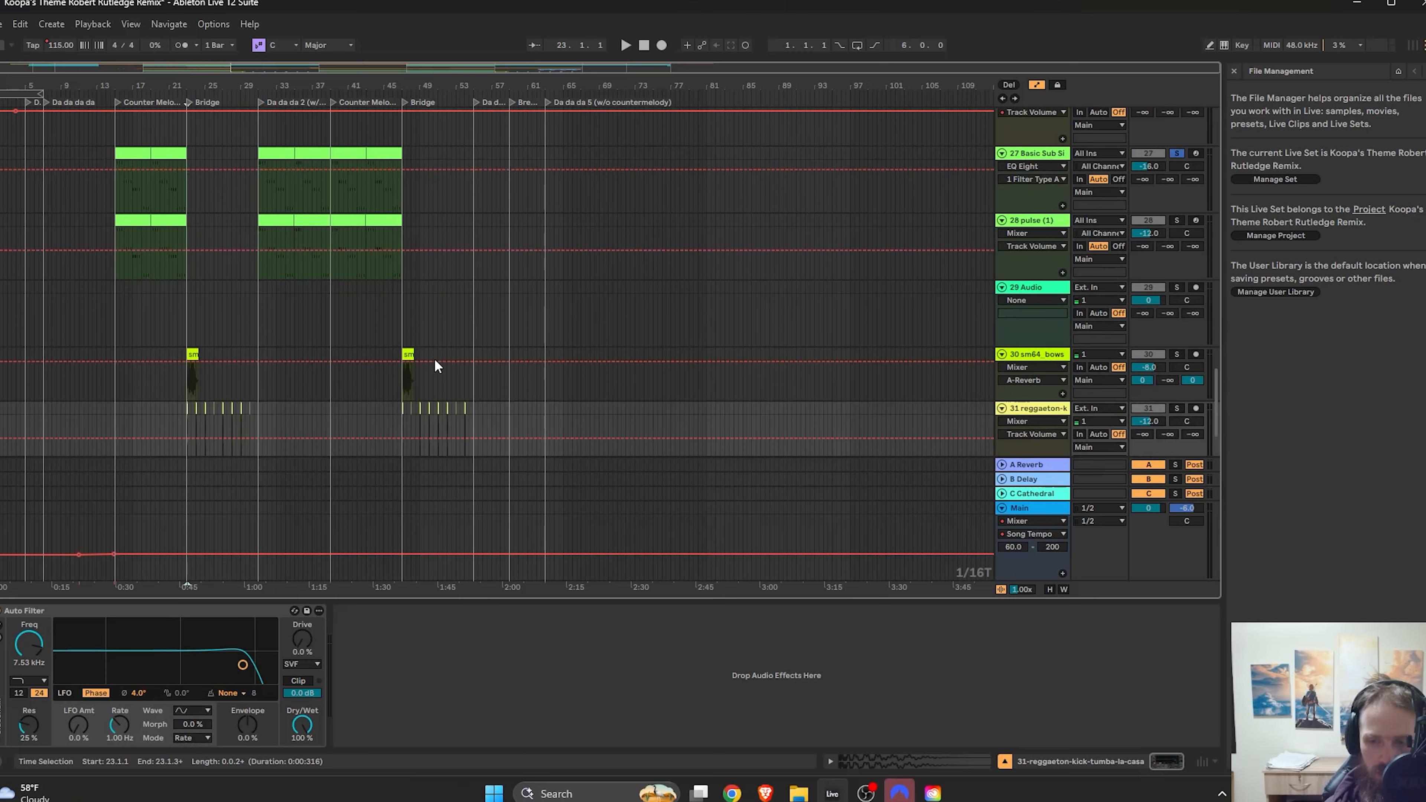
scroll(402, 375, "up", 1)
scroll(403, 376, "up", 4)
scroll(449, 377, "left", 2)
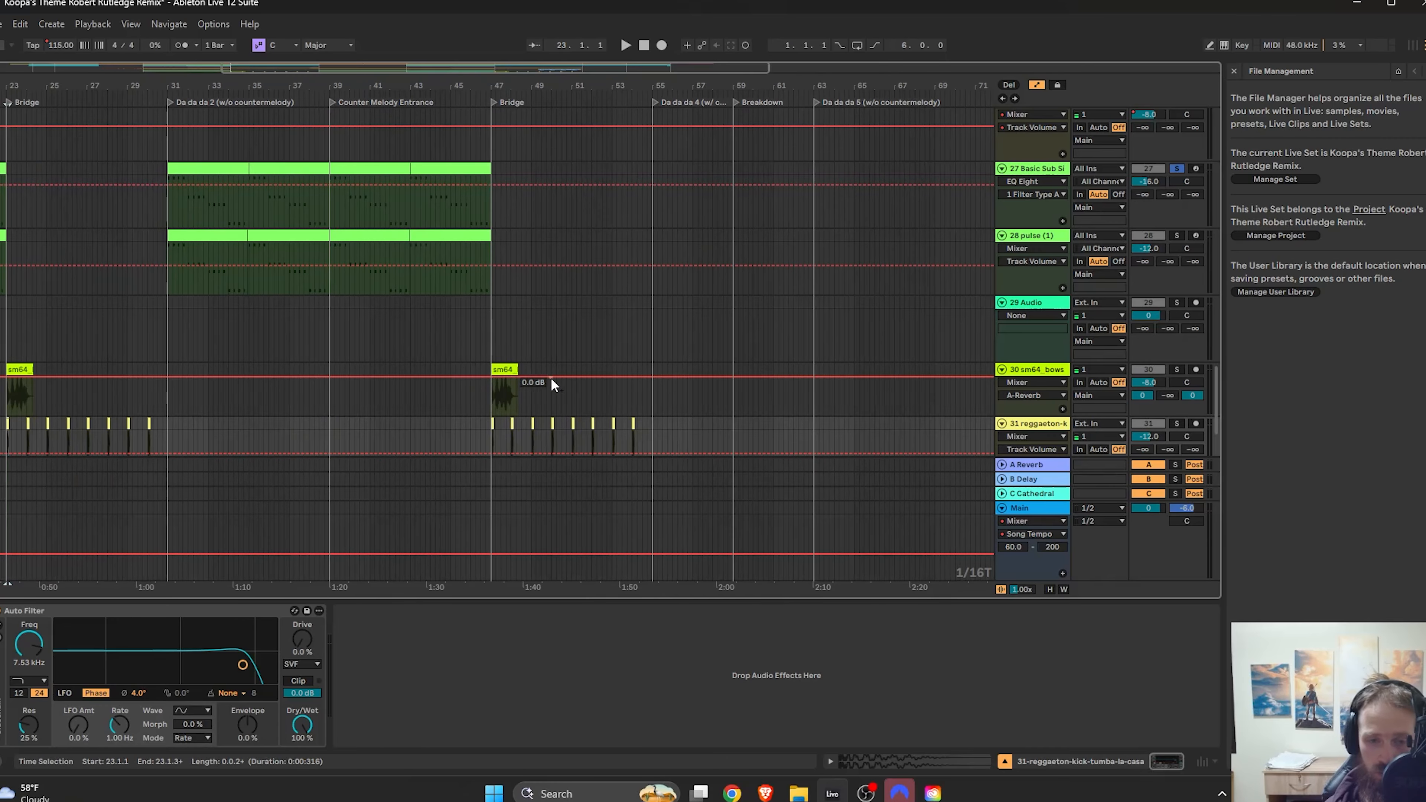
scroll(500, 366, "down", 6)
scroll(507, 353, "up", 5)
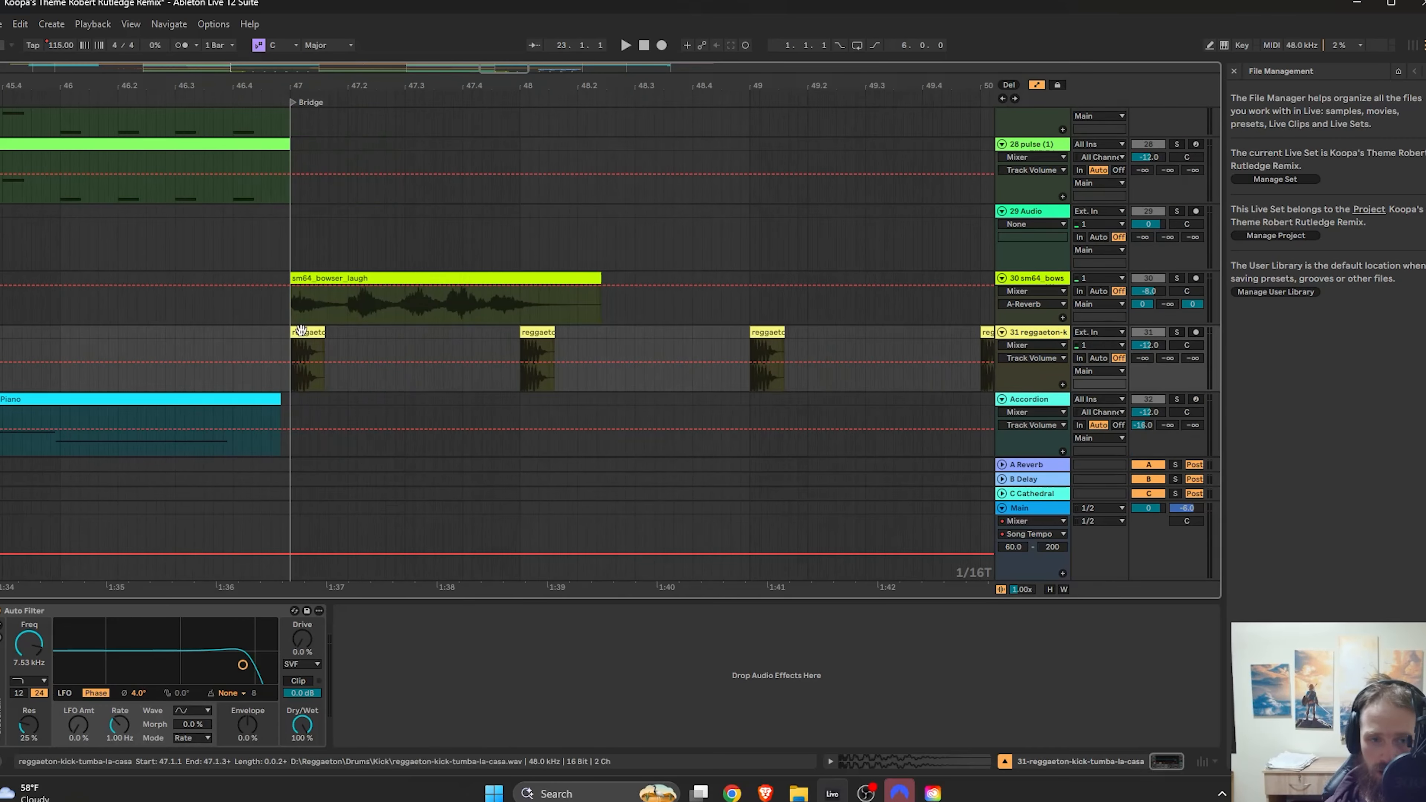
scroll(487, 288, "down", 4)
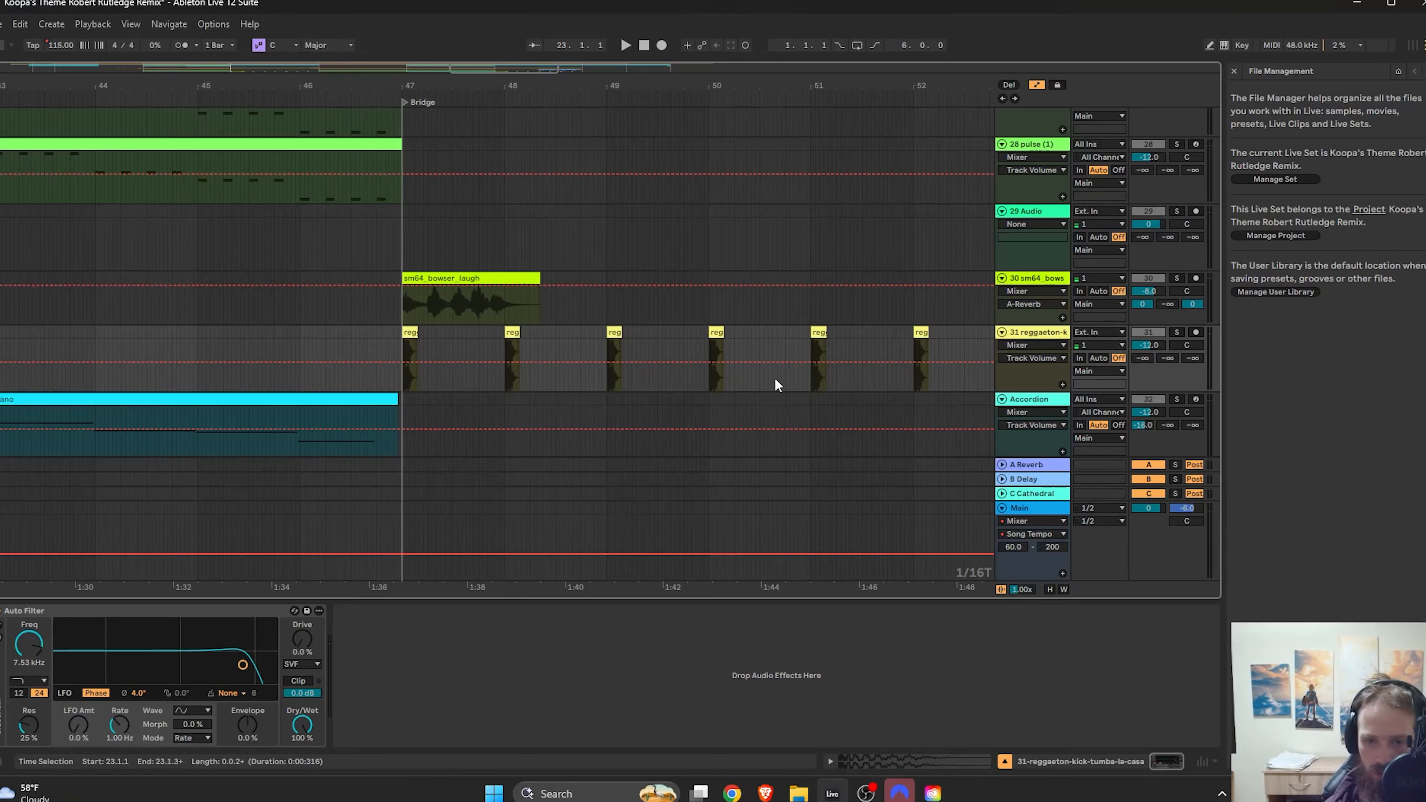
left_click(409, 335)
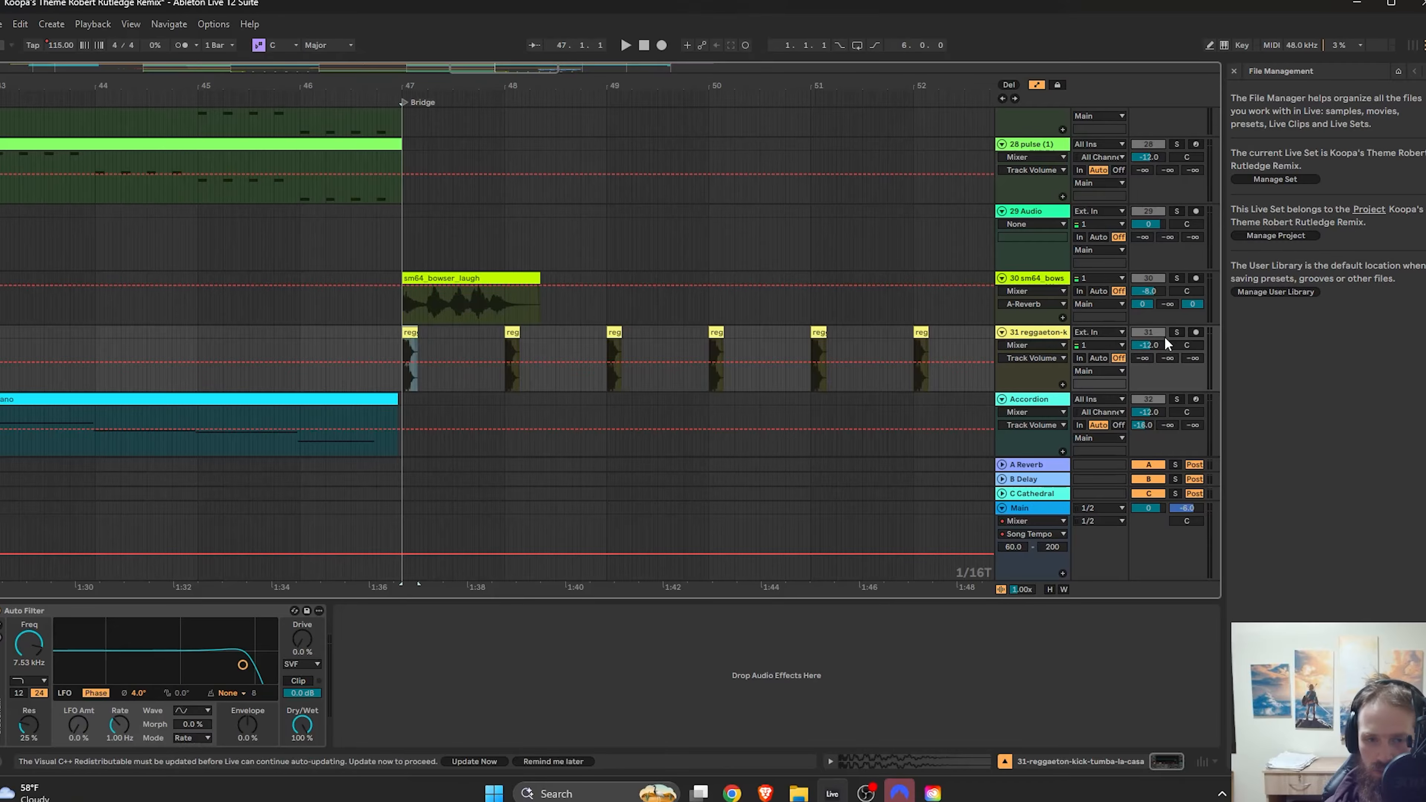
scroll(632, 342, "down", 4)
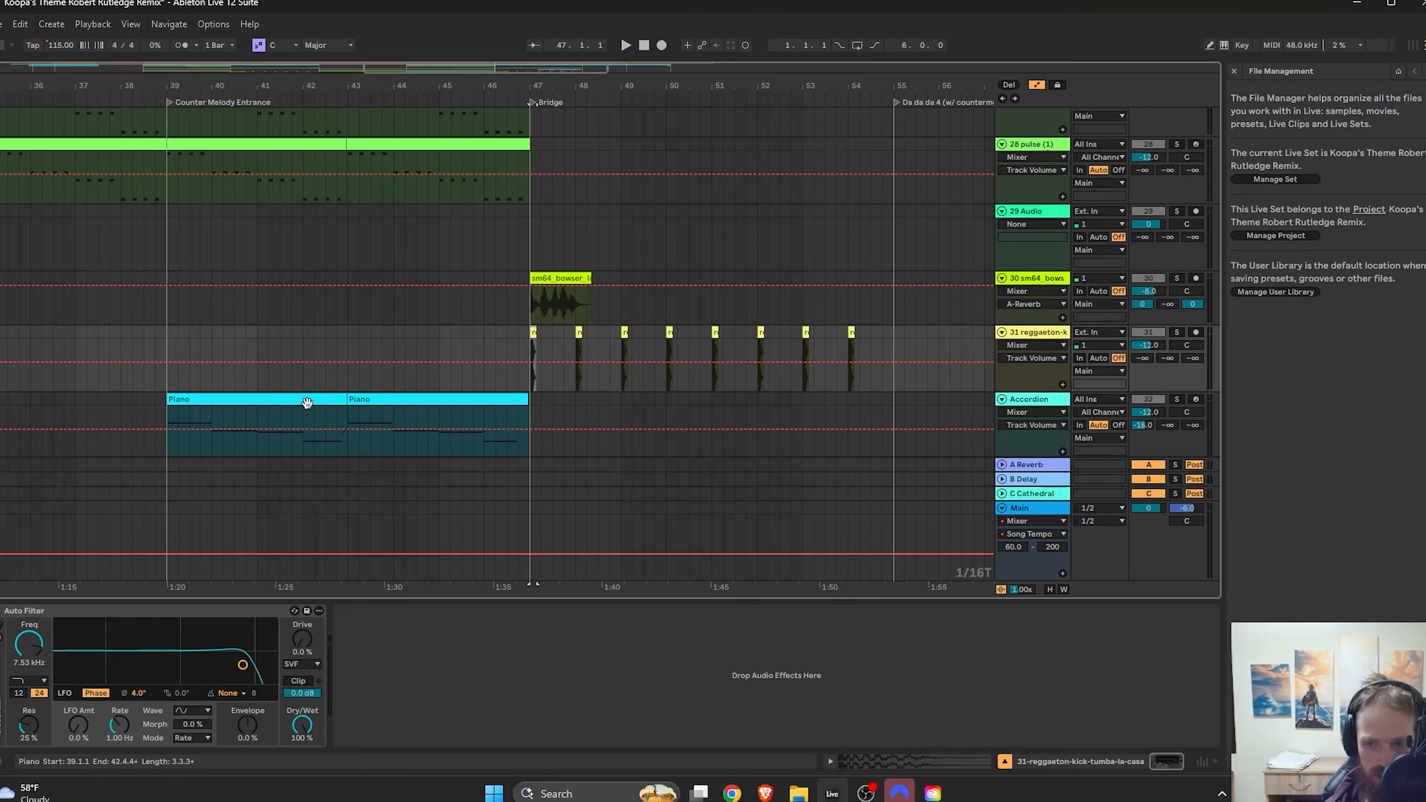
scroll(307, 402, "down", 4)
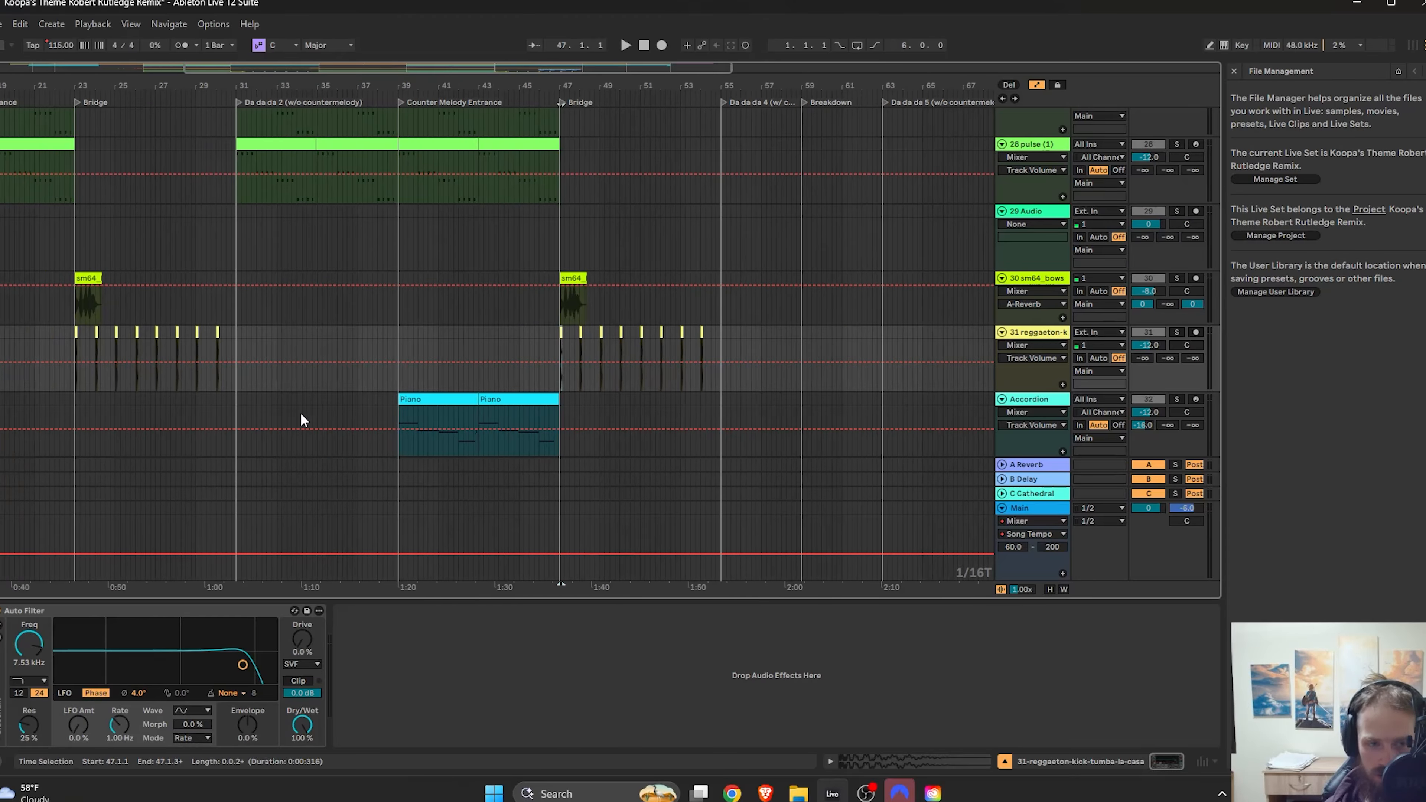
scroll(300, 415, "left", 8)
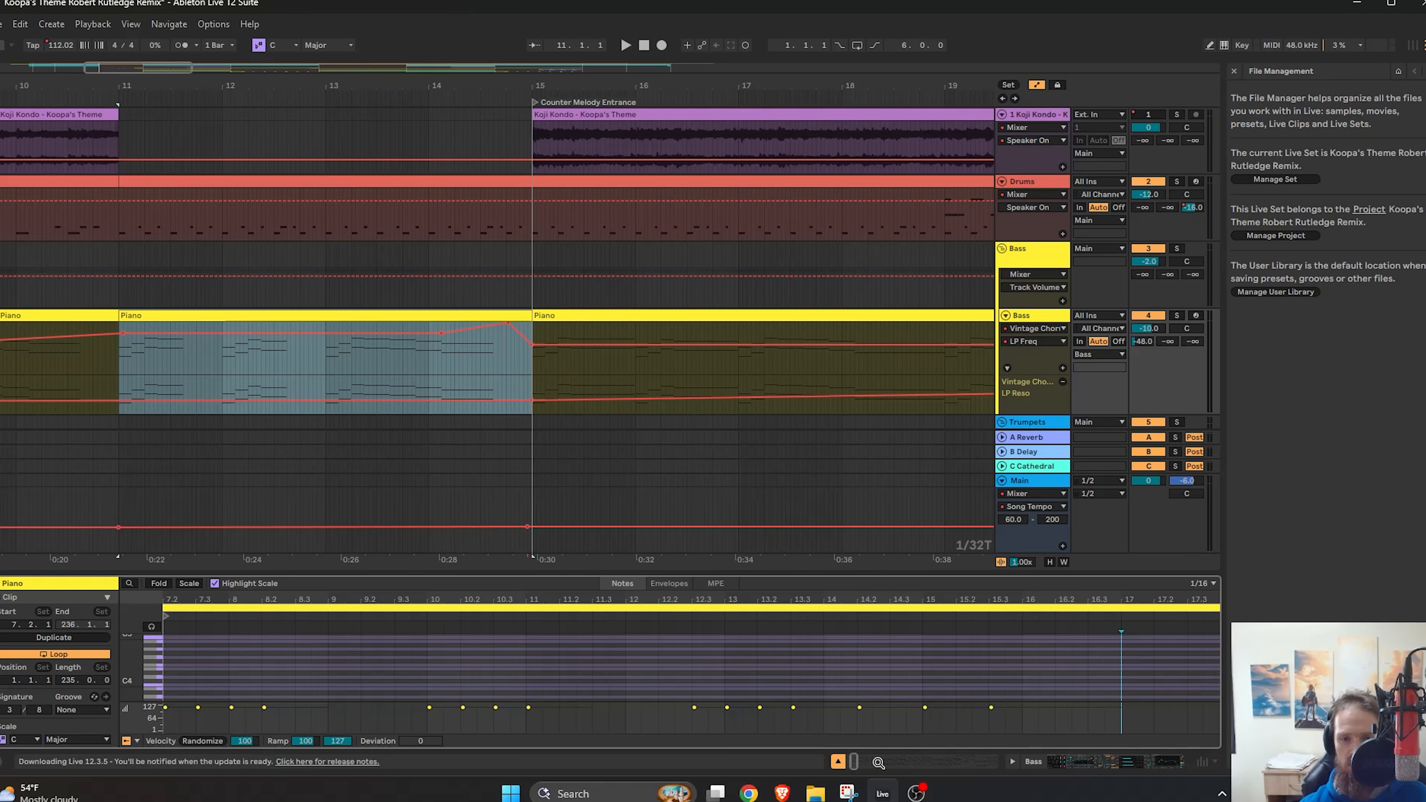
Move the Bass track's LP Freq automation peak just before bar 15 slightly lower and earlier.
left_click_drag(508, 324, 474, 331)
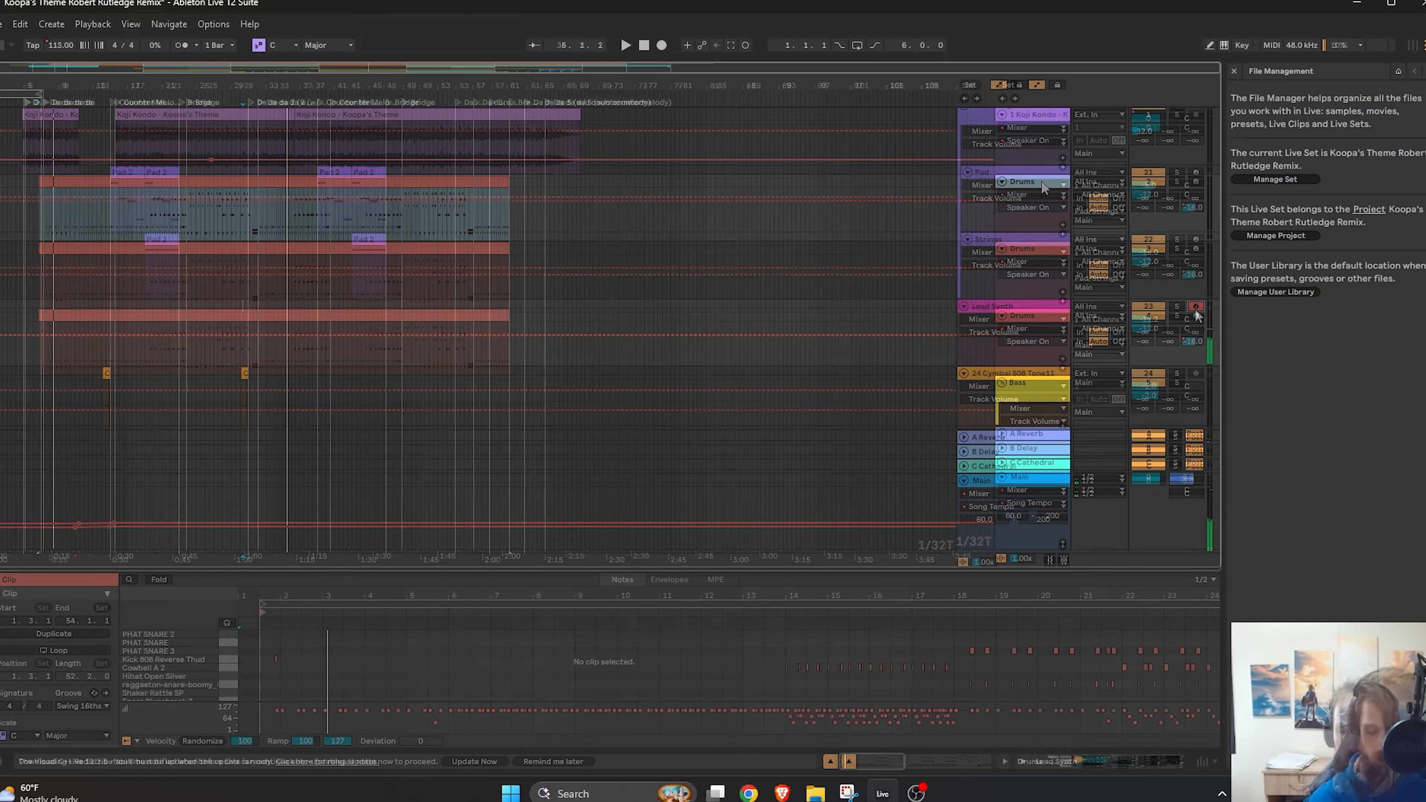
Arm the Lead Synth track, paste a copy of the trumpet counter-melody clip onto it at bar 15, and play it.
left_click(1196, 307)
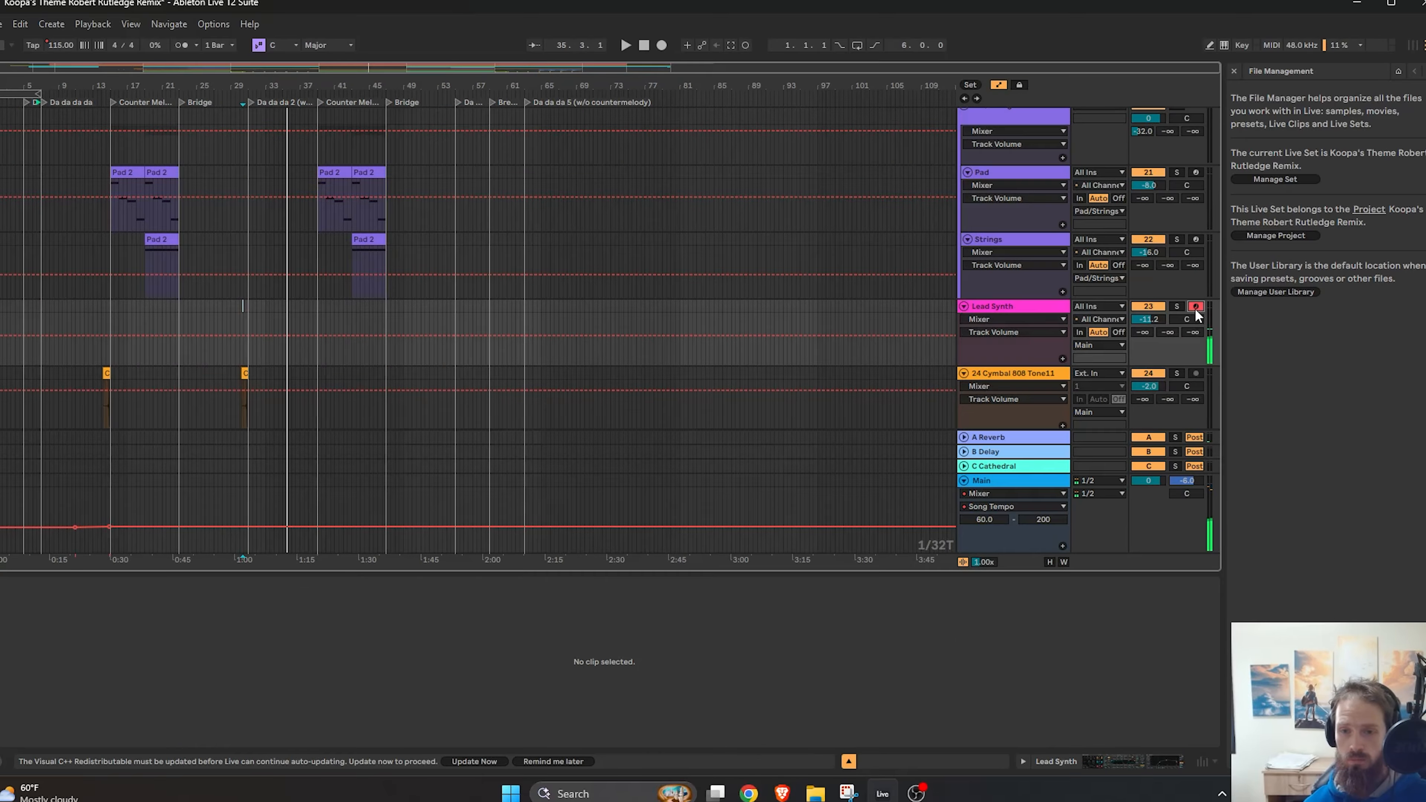
scroll(611, 436, "up", 8)
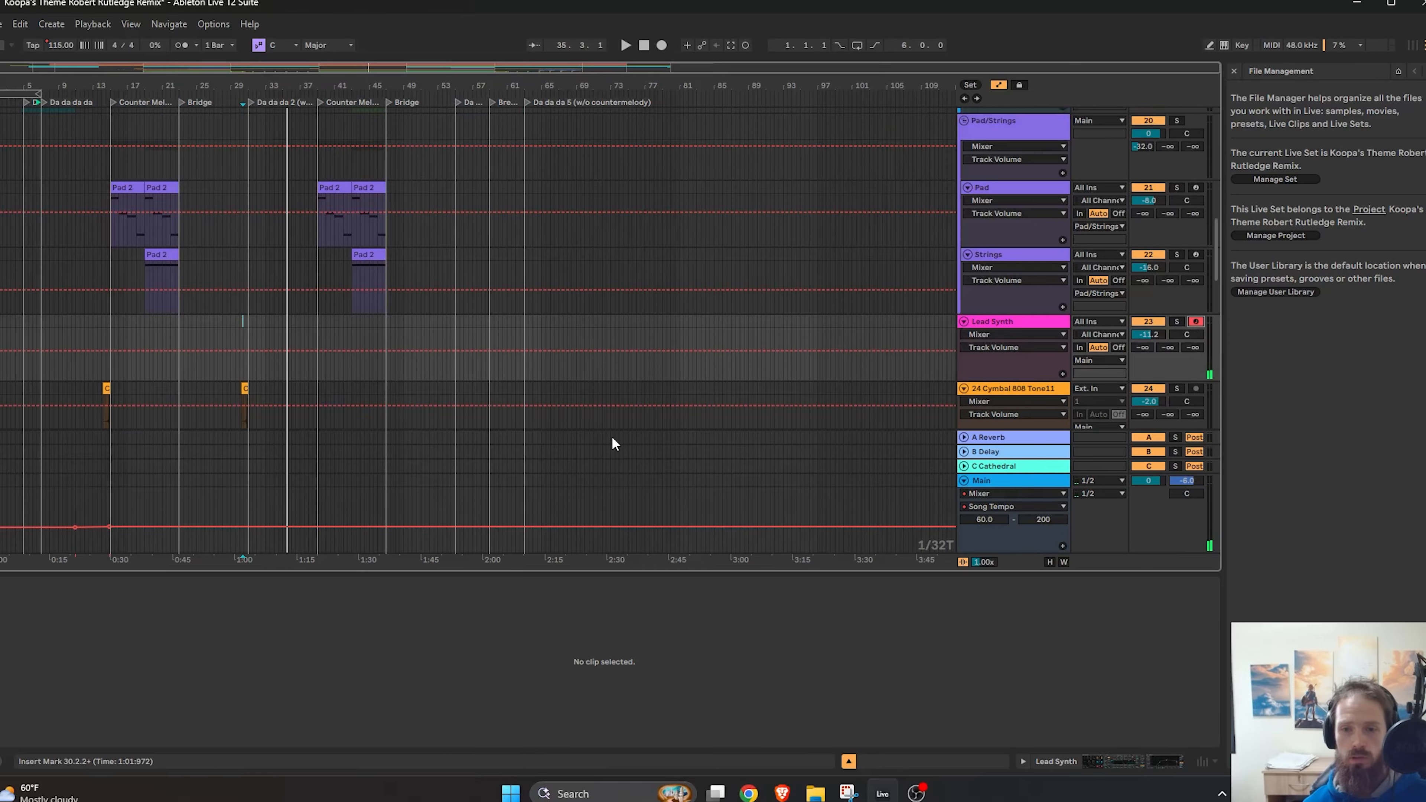
scroll(594, 415, "up", 4)
scroll(529, 331, "down", 8)
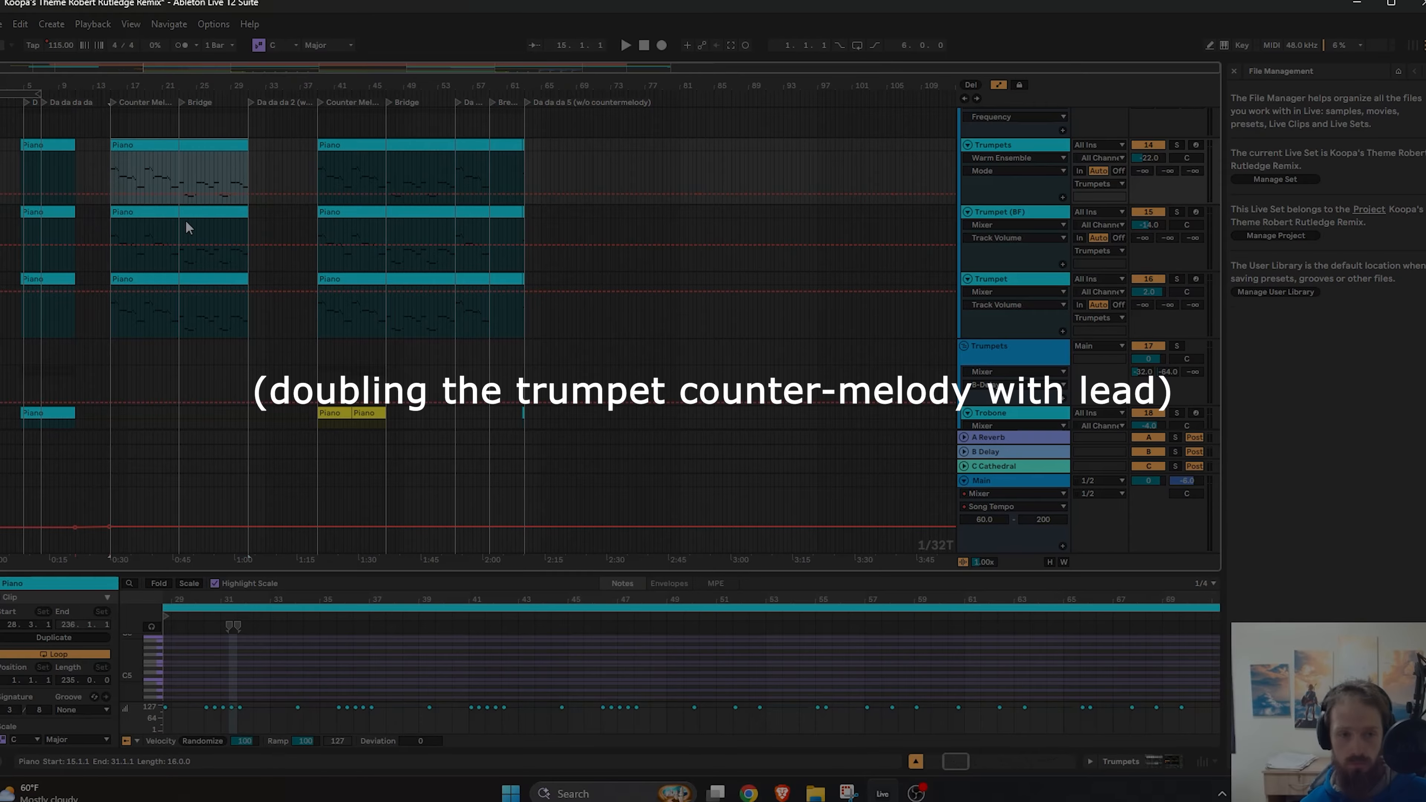
scroll(175, 258, "down", 10)
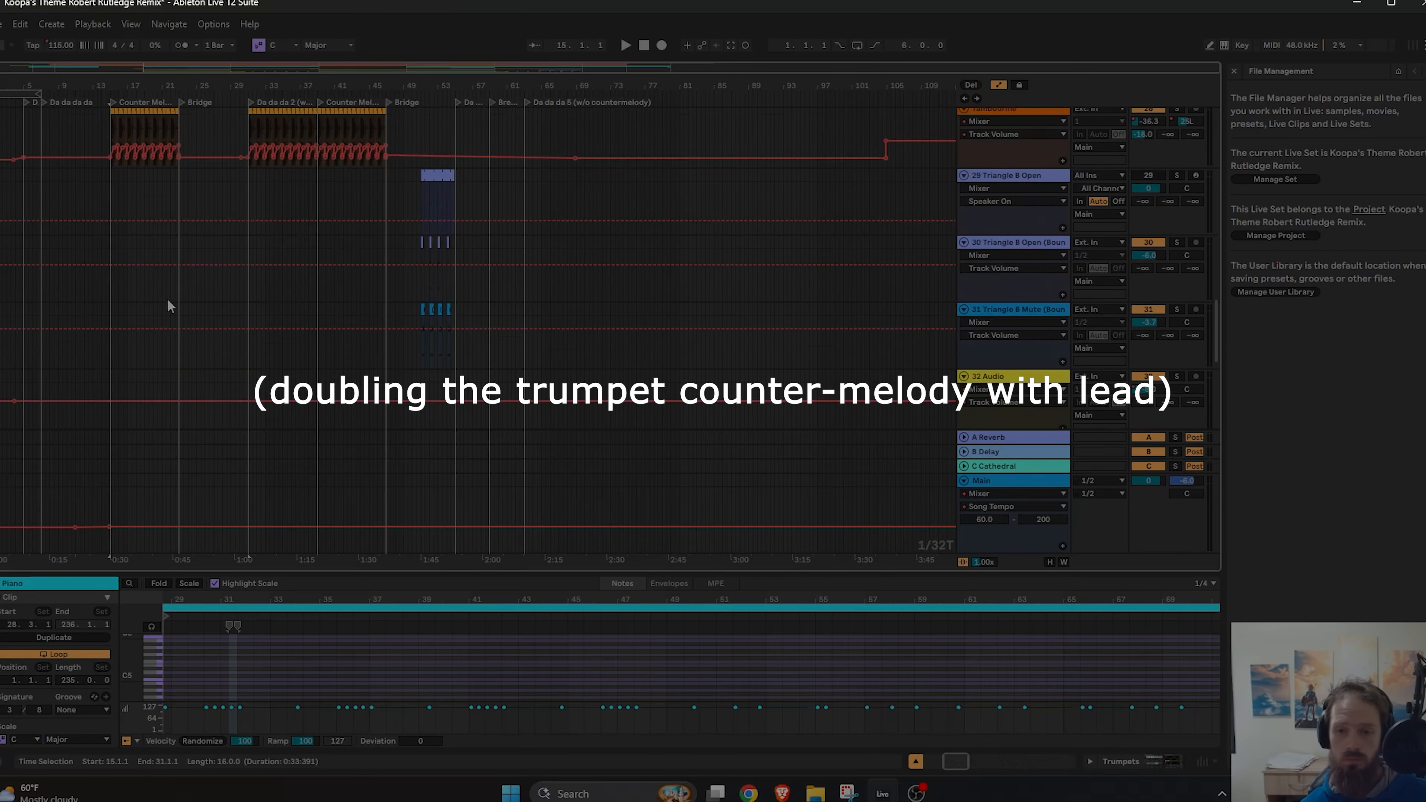
scroll(170, 294, "up", 6)
scroll(159, 185, "left", 3)
left_click(172, 179)
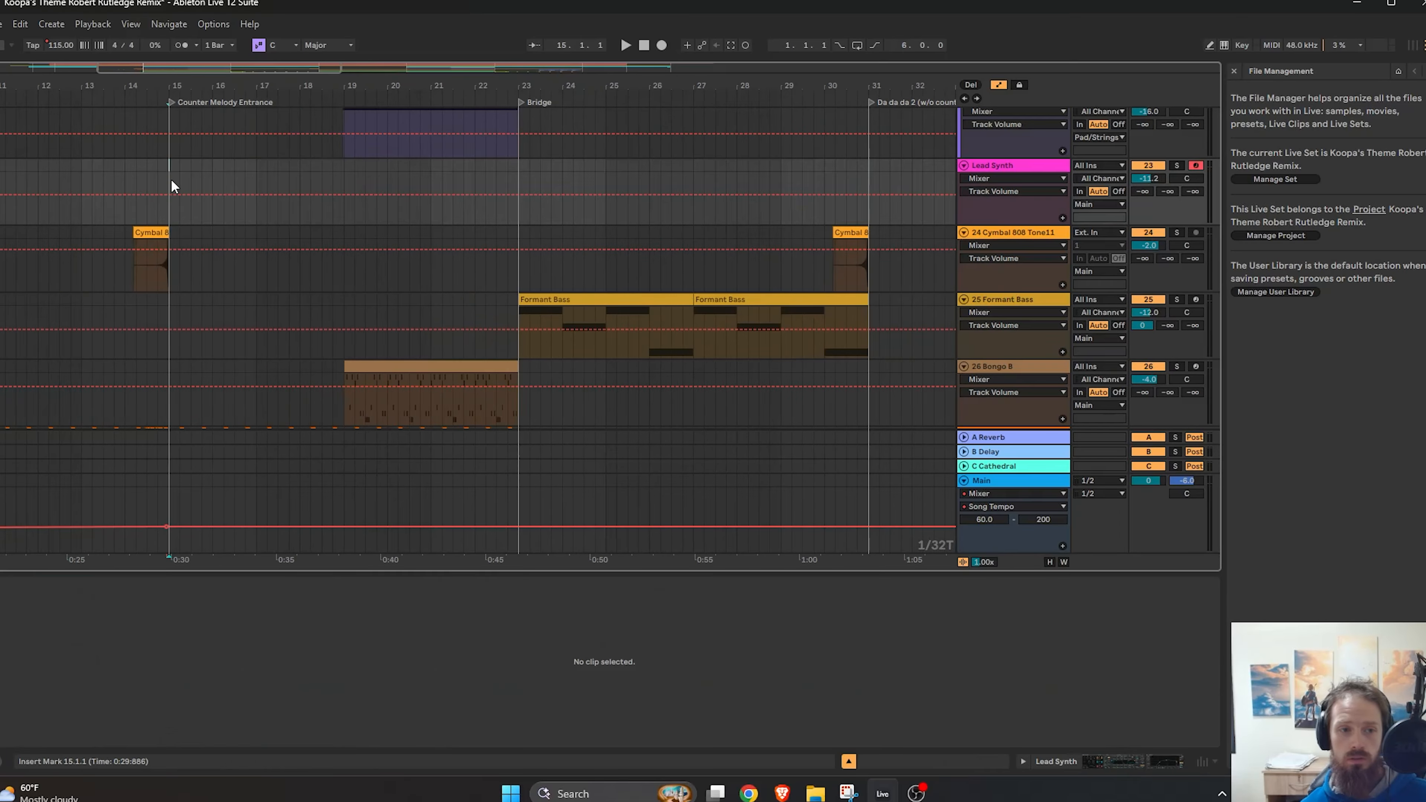
key("ctrl+v")
key("space")
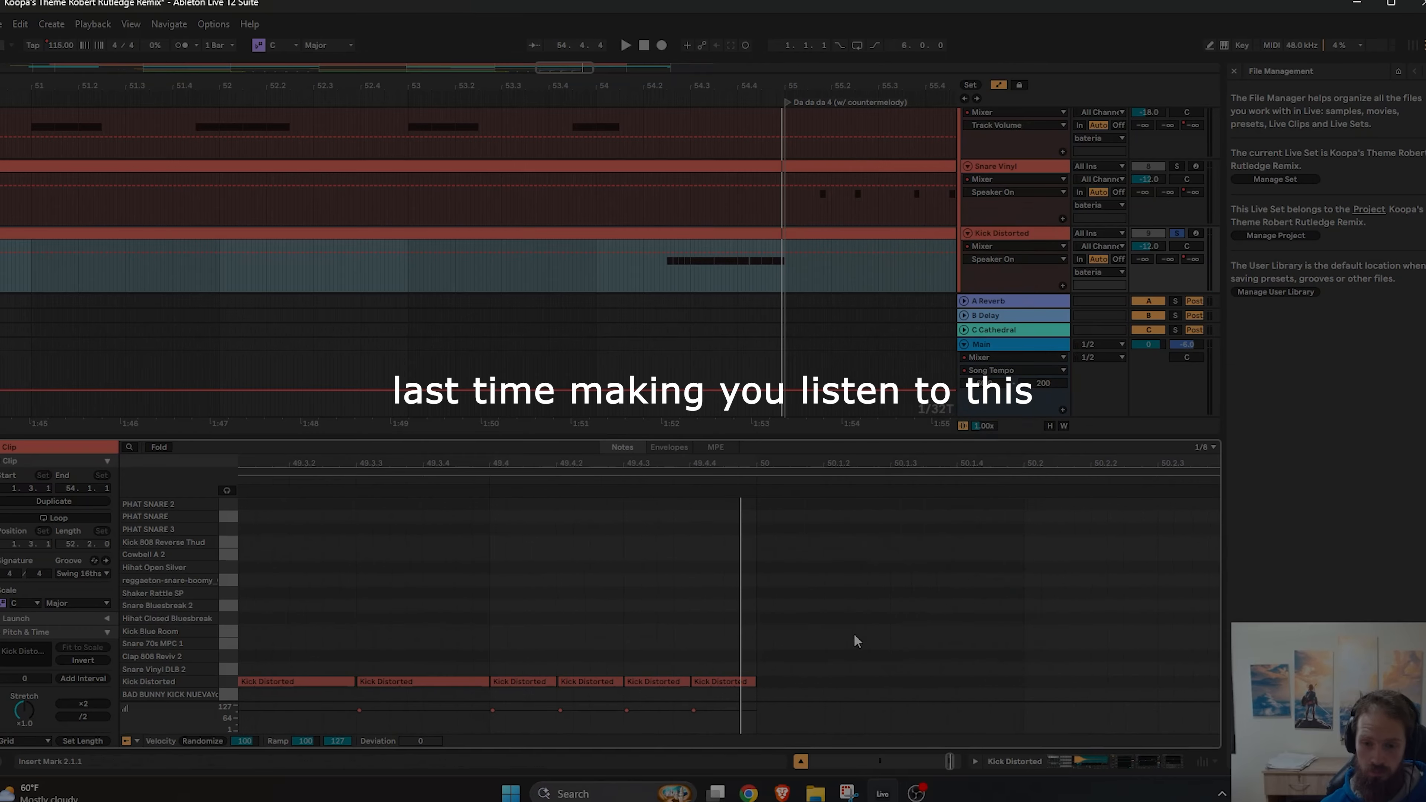
Adjust the note grid and select the last Kick Distorted notes in the fill before the Da da da 4 section.
right_click(854, 635)
left_click(924, 583)
right_click(896, 603)
left_click(640, 684)
left_click(584, 682)
left_click(536, 683, "shift")
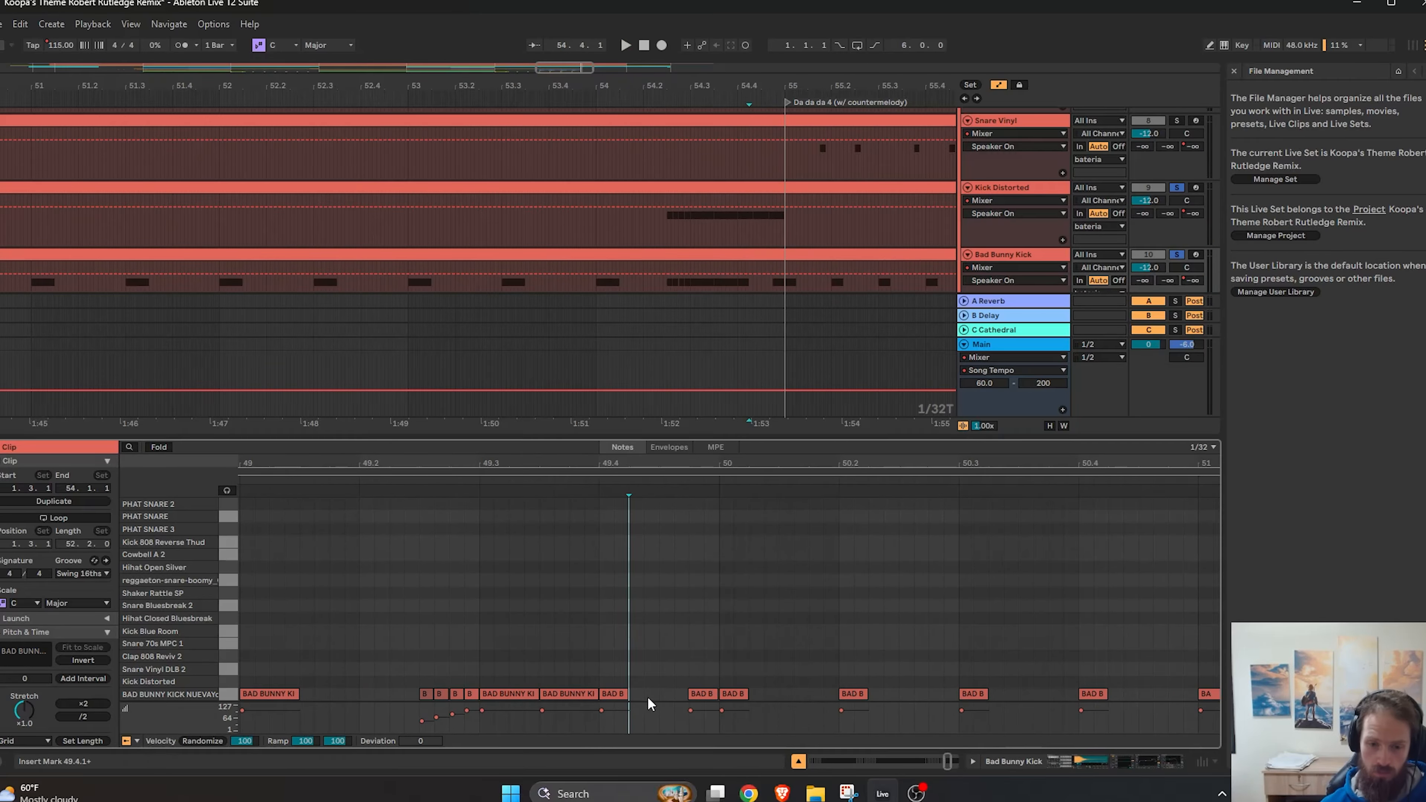
Extend the Bad Bunny Kick note at 49.4, duplicate a kick note in the fill before Da da da 4, and play it.
right_click(701, 648)
right_click(757, 605)
left_click(786, 562)
left_click_drag(627, 694, 645, 694)
left_click(709, 695)
double_click(698, 695)
key("ctrl+d")
key("space")
Try Riser Noise Gated.wav on a new track, ending at bar 7 after the Drum Intro, and play it.
left_click(540, 104)
scroll(592, 214, "down", 3)
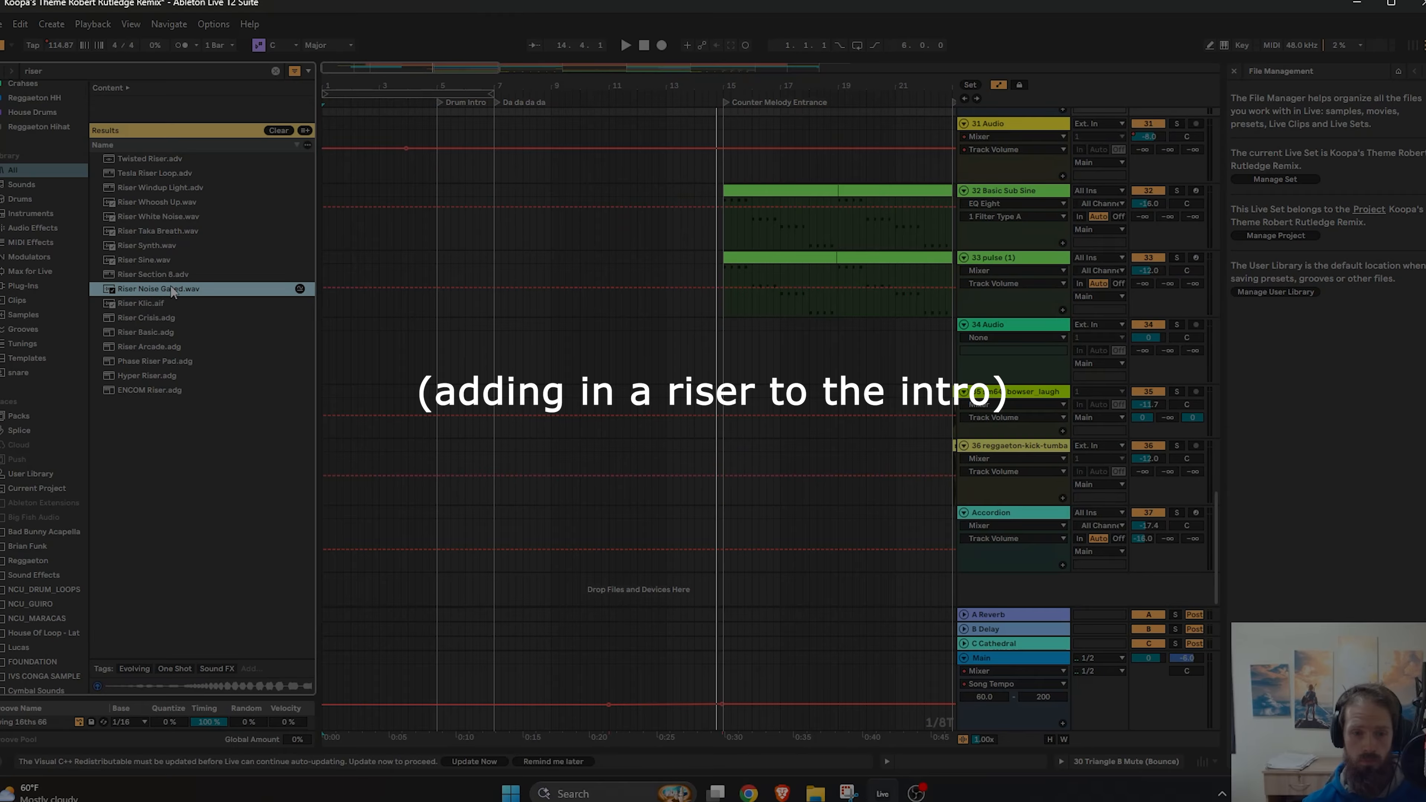
left_click_drag(159, 288, 462, 587)
key("space")
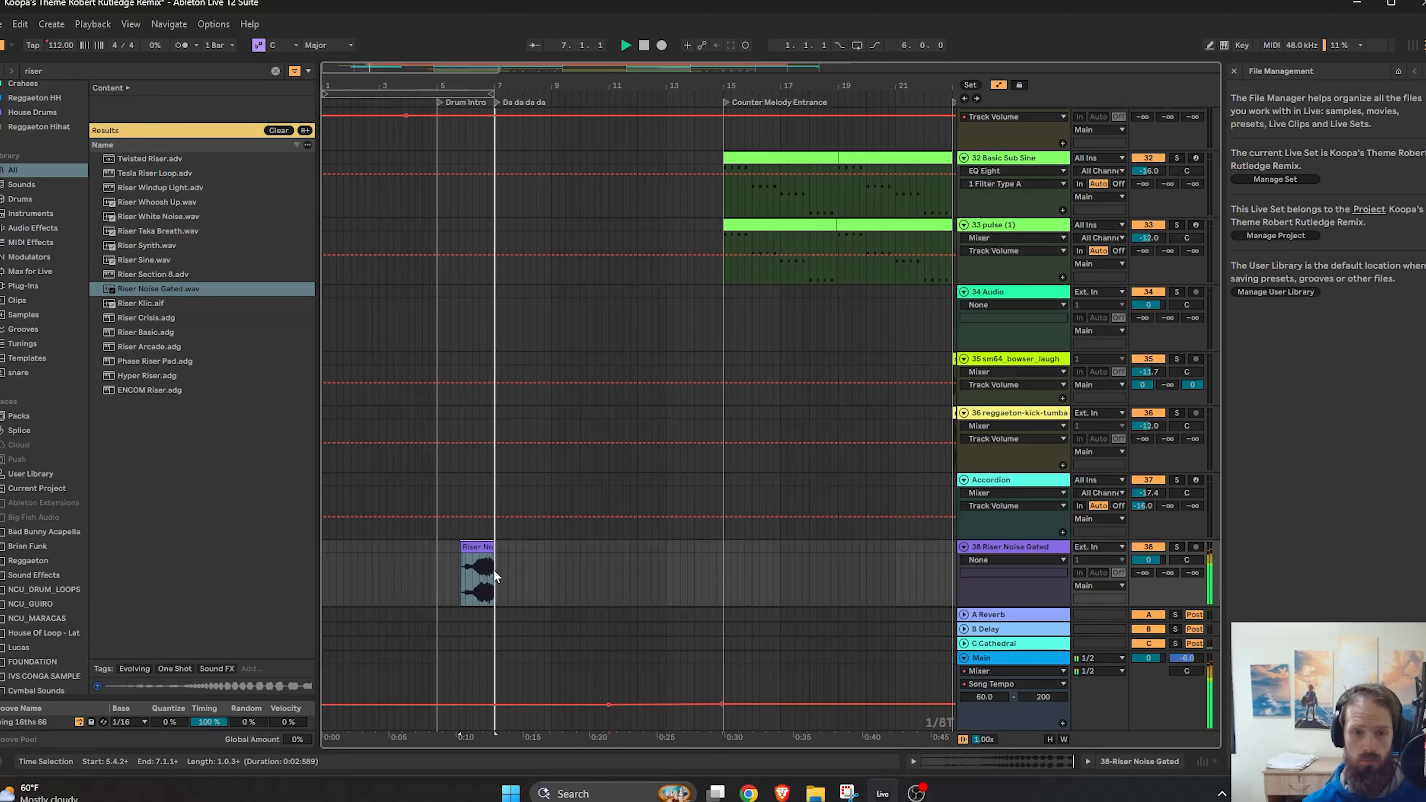
Try a copy of the Riser Noise Gated clip ending at bar 15, preview Riser Basic.adg, and delete the Riser Noise Gated track.
left_click_drag(492, 569, 709, 560, "ctrl")
key("space")
scroll(718, 560, "up", 3, "ctrl")
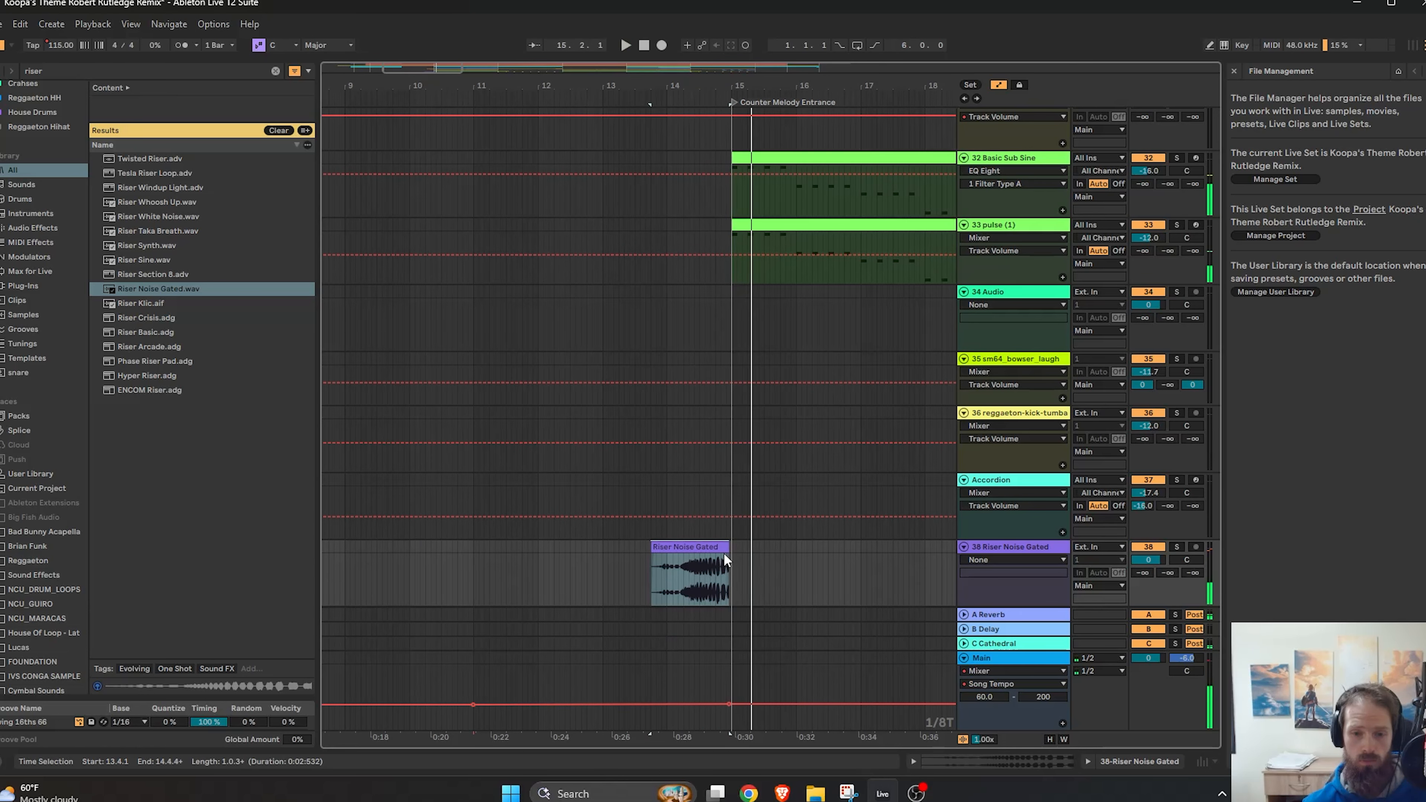
scroll(723, 552, "up", 4, "ctrl")
left_click(156, 332)
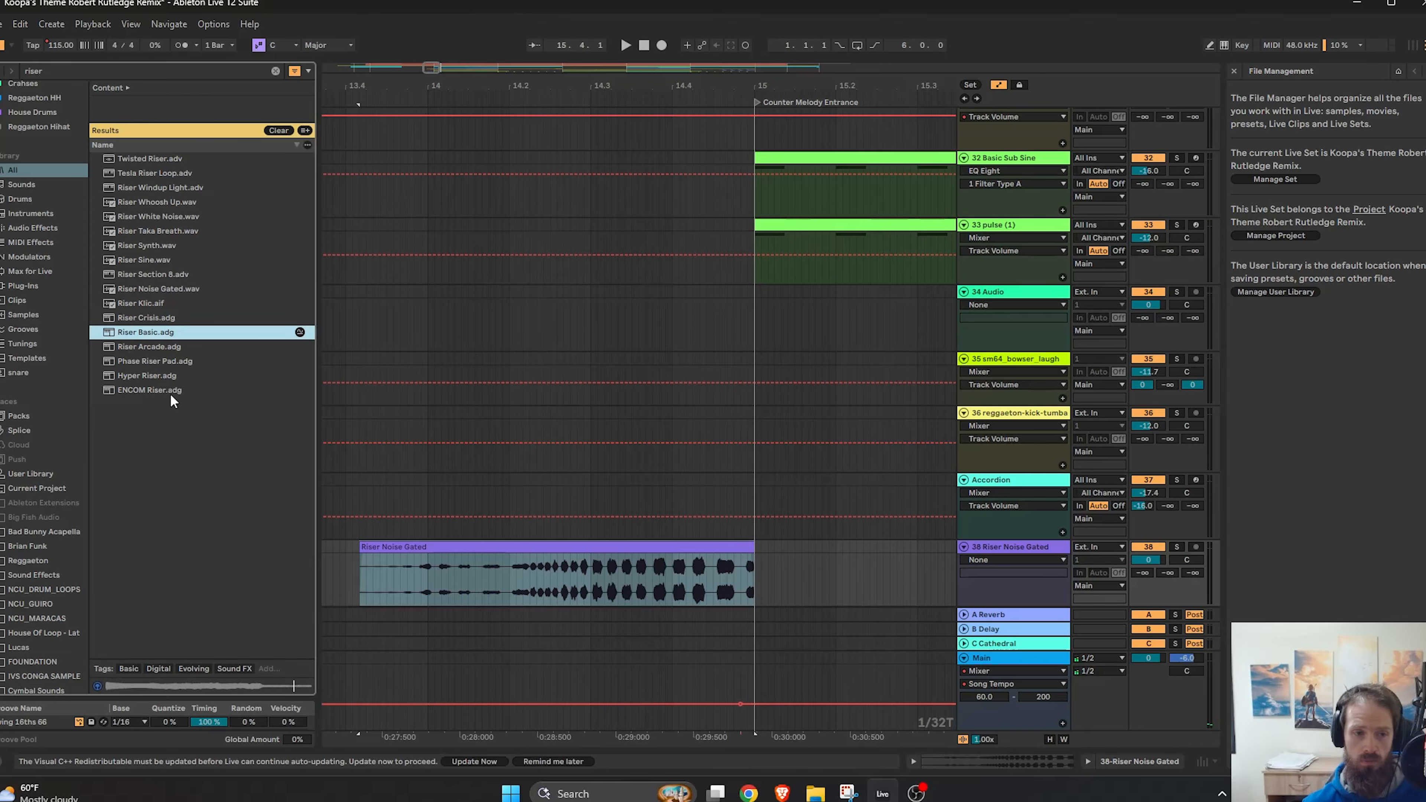
left_click(964, 553)
key("Delete")
Load Riser Basic.adg onto a new track and record a riser clip with it leading up to the Counter Melody Entrance.
left_click_drag(146, 332, 1026, 576)
left_click(661, 45)
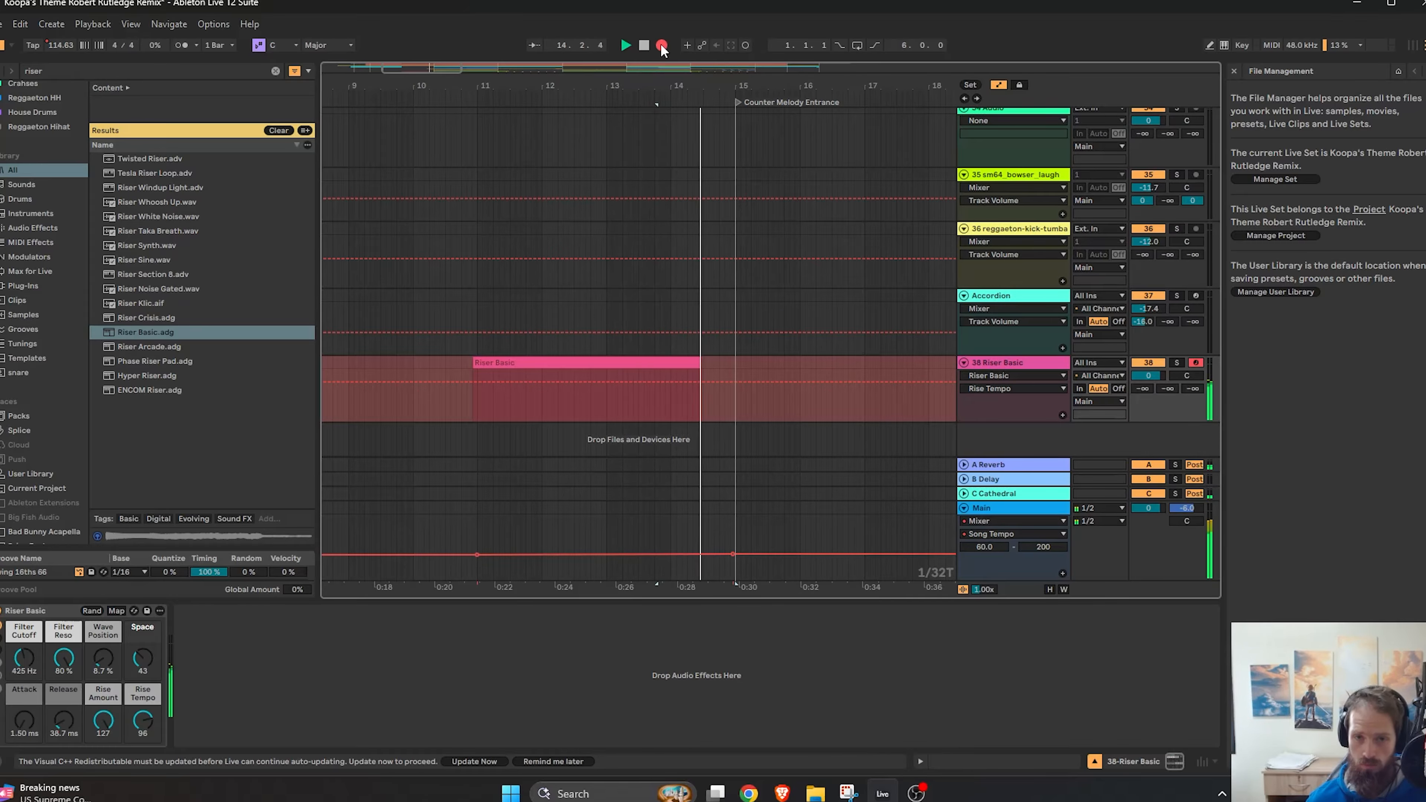
key("space")
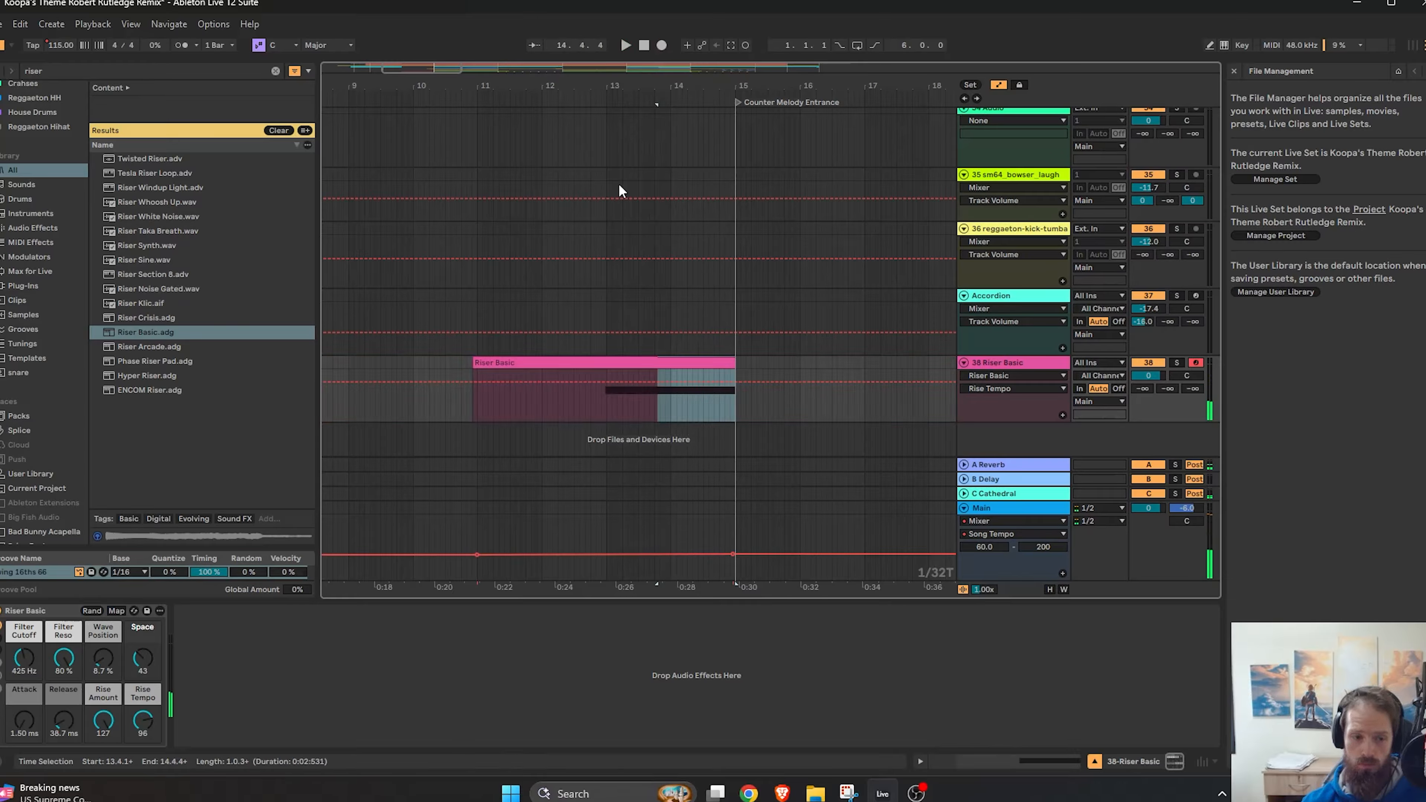
Set Riser Basic's Rise Tempo to 22 and trim the start of the riser clip's D1 note to bar 11.
left_click_drag(143, 721, 143, 733)
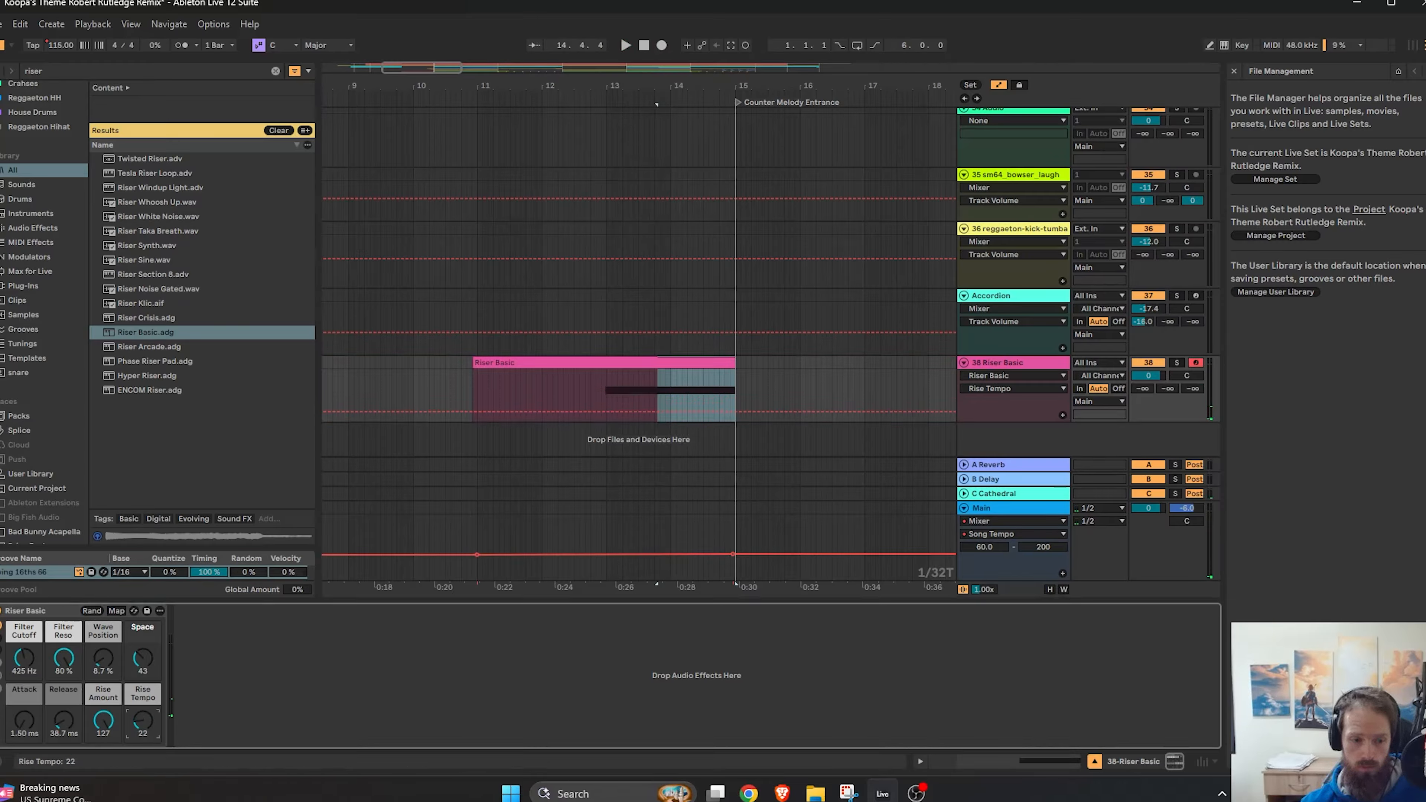
left_click(576, 99)
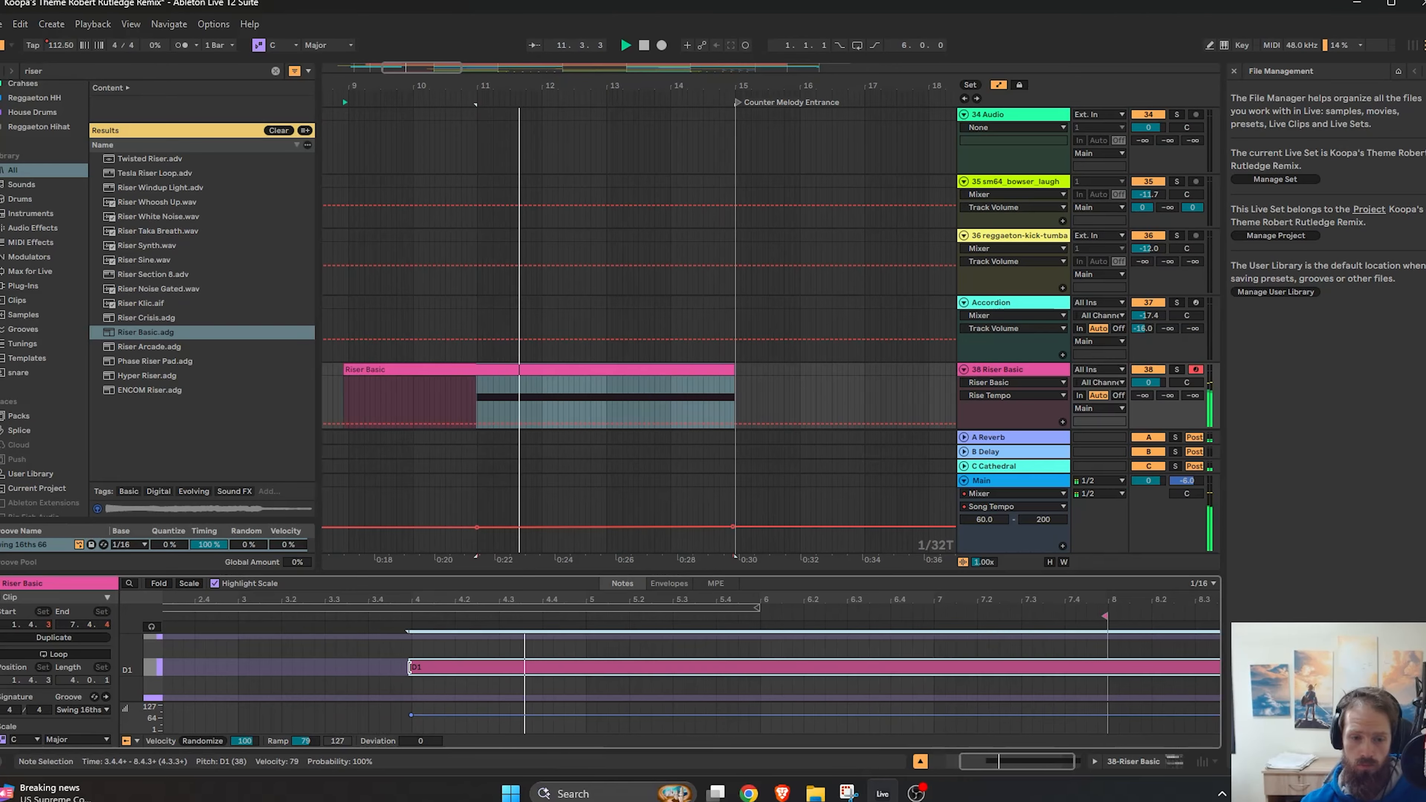
left_click_drag(410, 667, 413, 667)
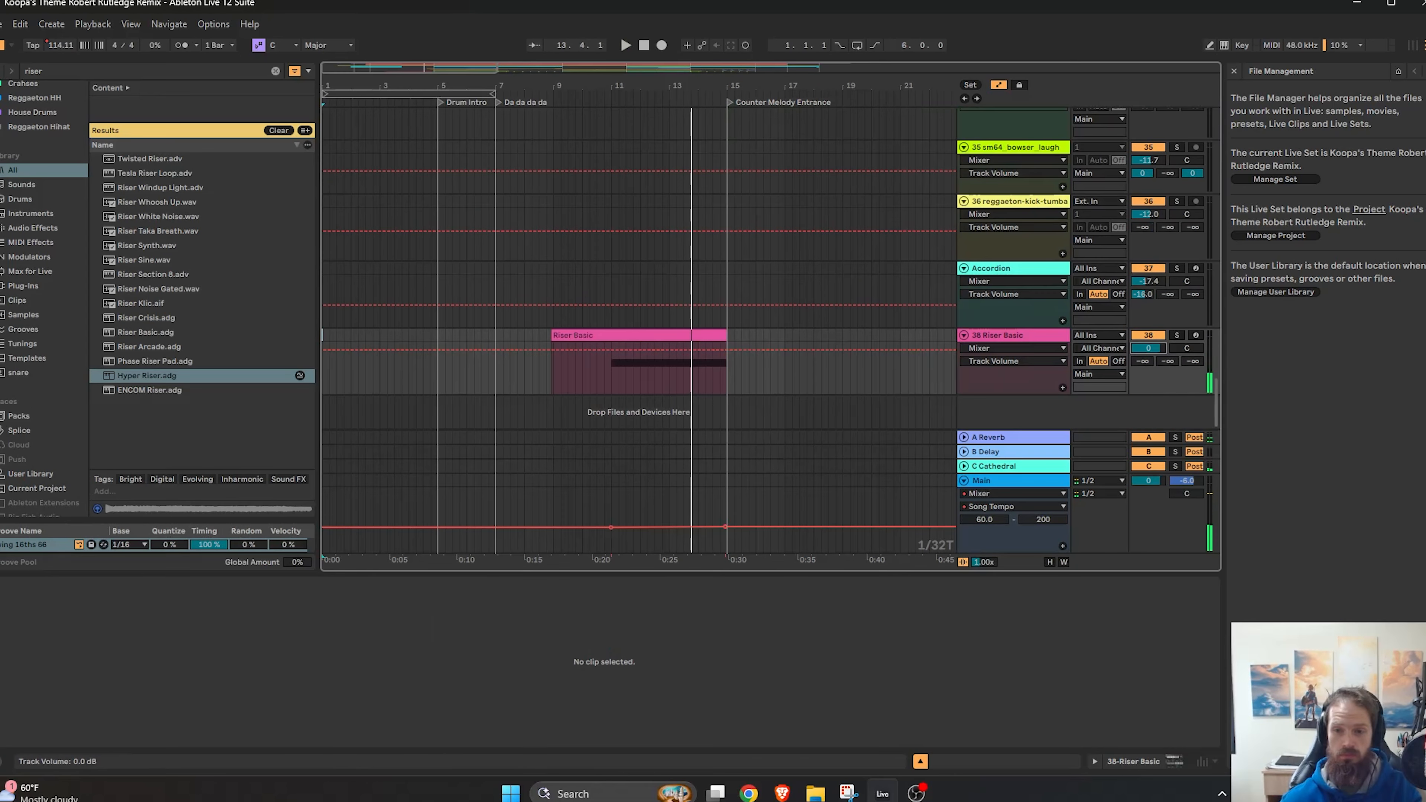
Automate the Riser Basic track volume from -4.0 dB at bar 11 up to 0.0 dB at the Counter Melody Entrance, and play it.
right_click(1148, 348)
left_click(1149, 354)
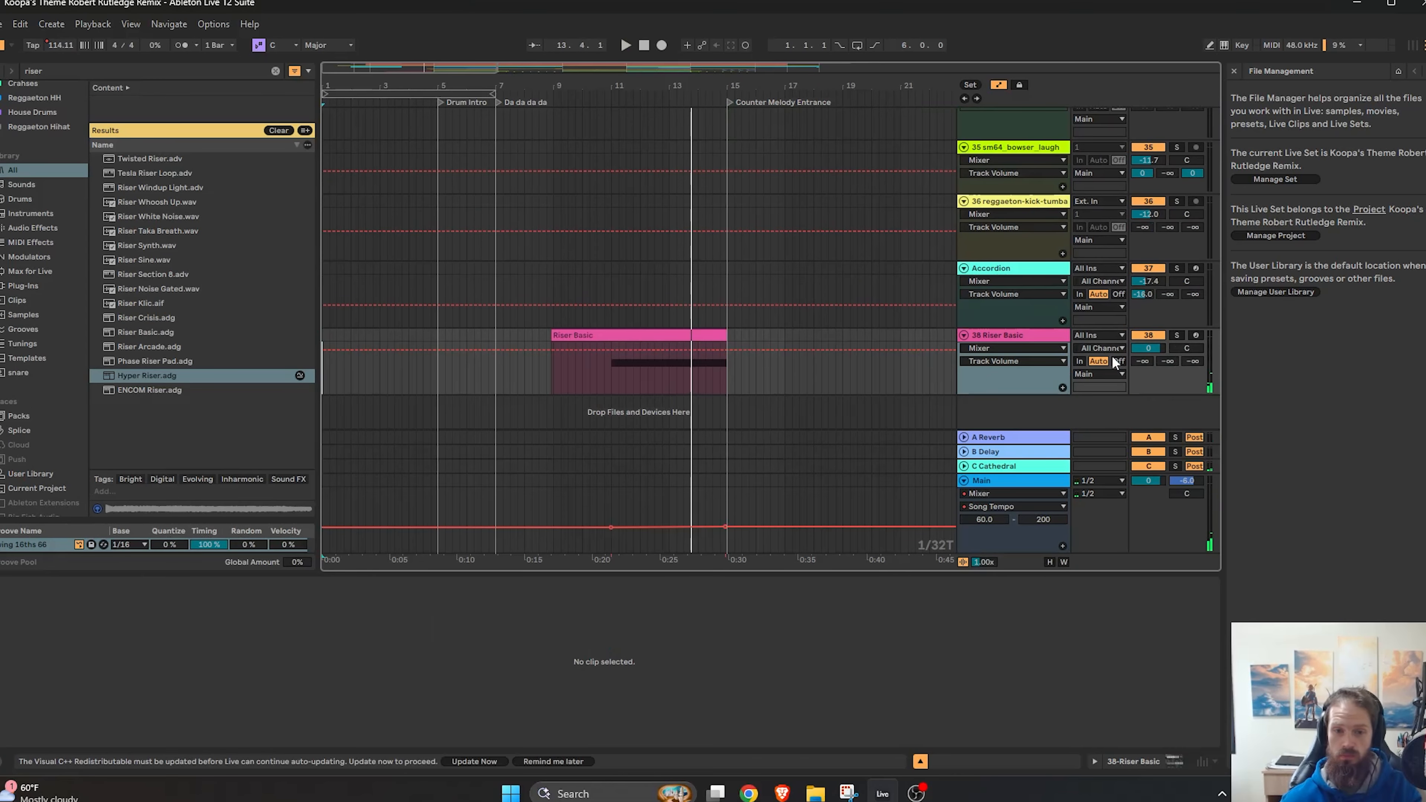
left_click(610, 350)
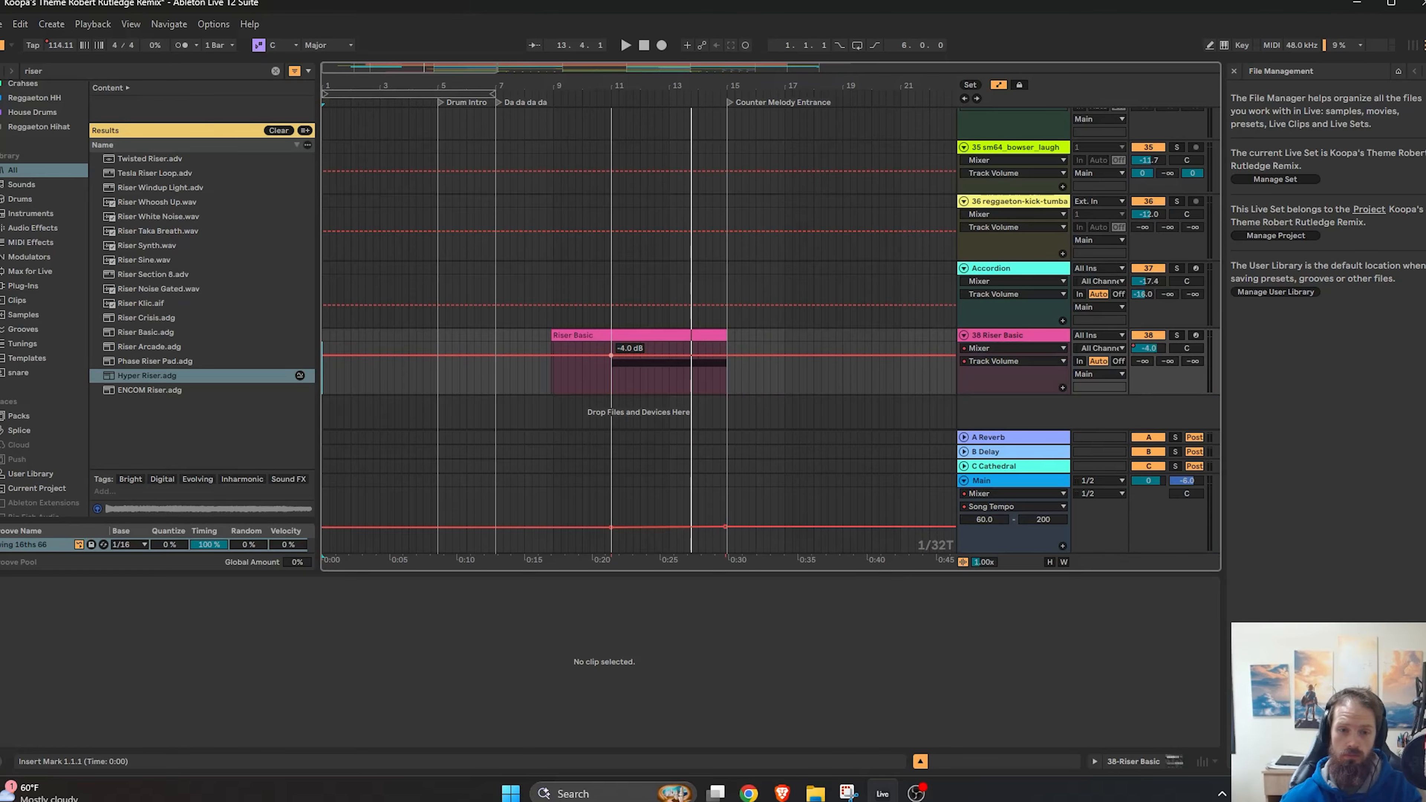
left_click_drag(729, 357, 729, 352)
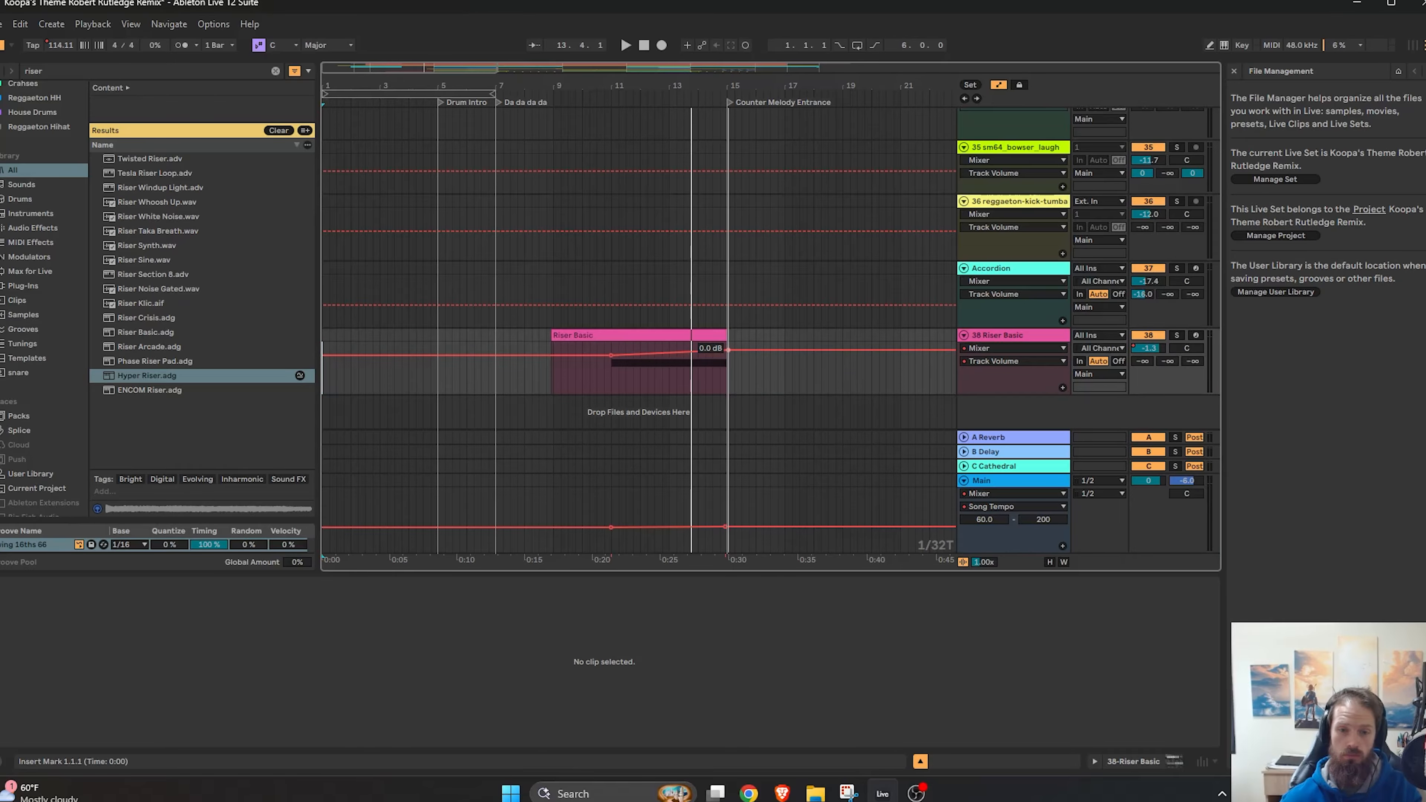
left_click(563, 98)
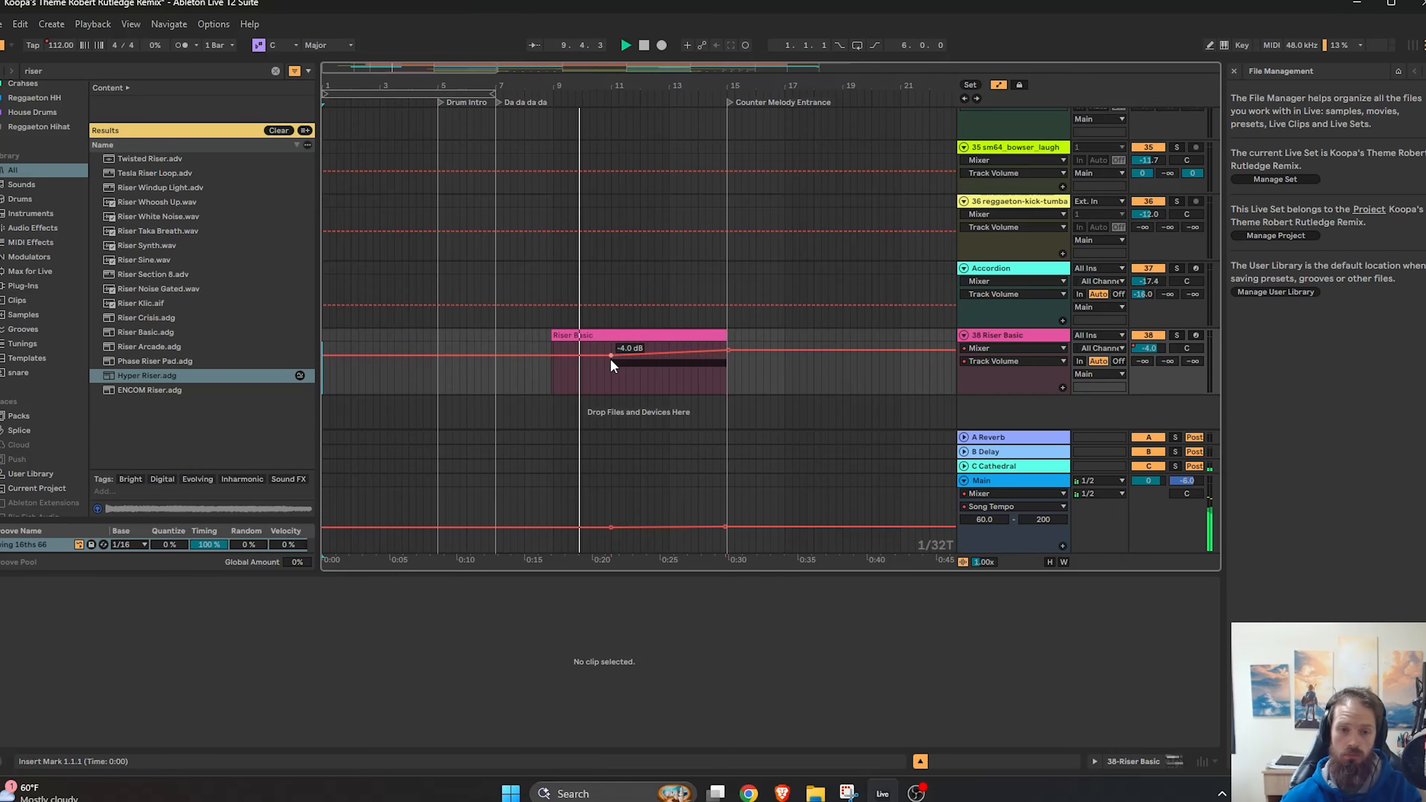